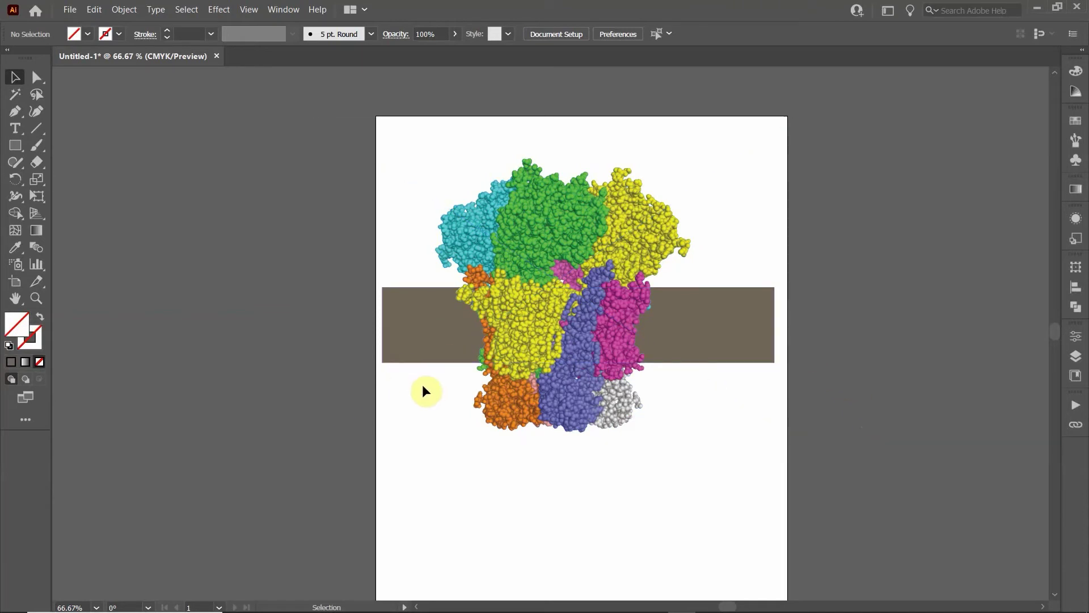
Delete all the existing artwork, including the protein image and the brown rectangle, from the artboard
{"action": "scroll", "coordinate": [471, 322], "scroll_direction": "up", "scroll_amount": 3, "text": "alt"}
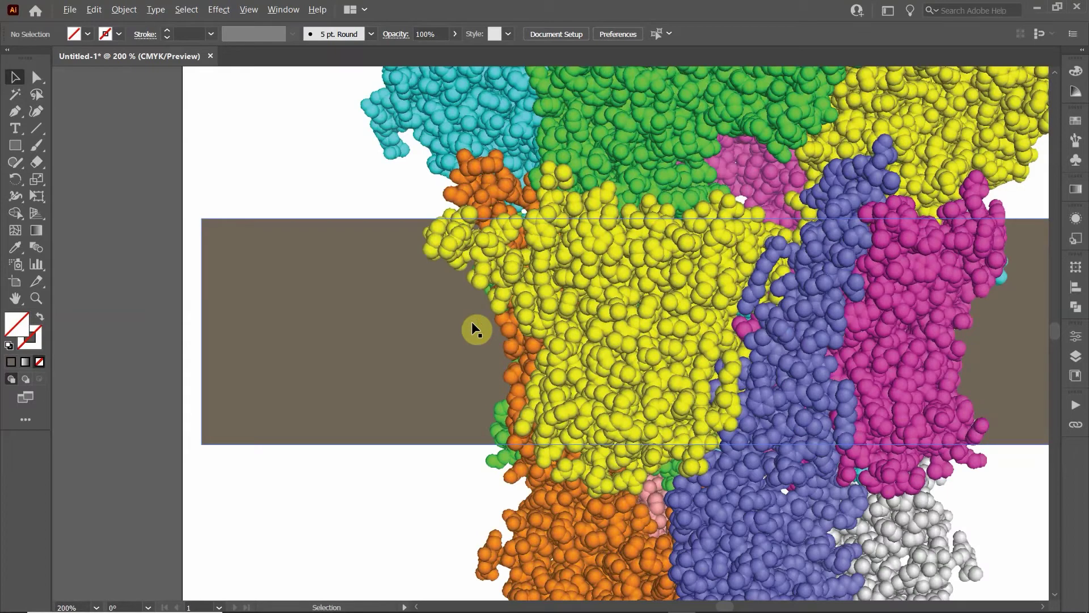
{"action": "scroll", "coordinate": [472, 321], "scroll_direction": "up", "scroll_amount": 1, "text": "alt"}
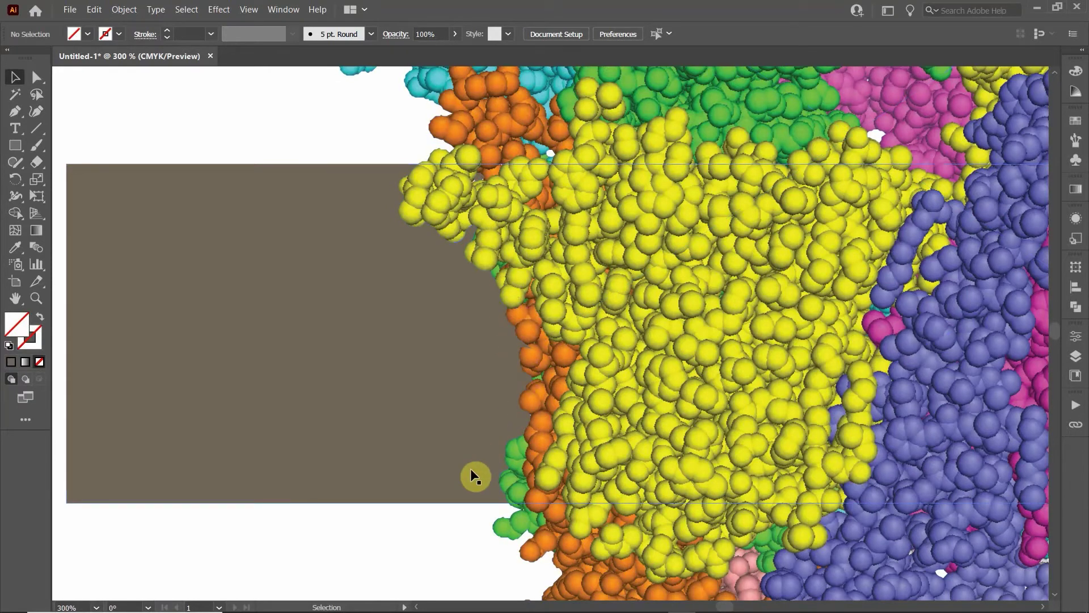
{"action": "scroll", "coordinate": [471, 469], "scroll_direction": "down", "scroll_amount": 5, "text": "alt"}
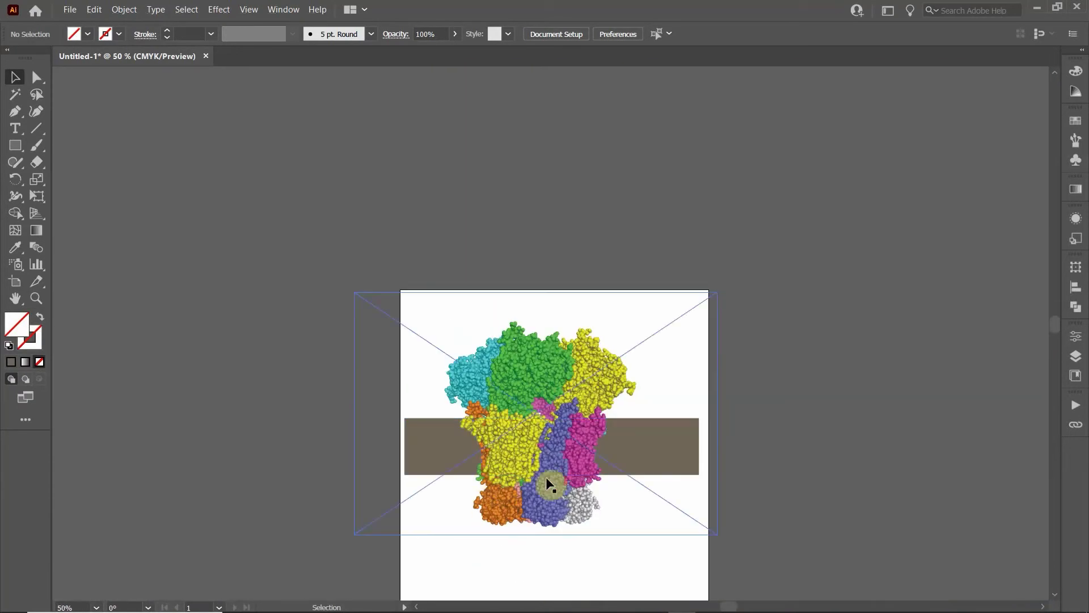
{"action": "scroll", "coordinate": [567, 476], "scroll_direction": "up", "scroll_amount": 2, "text": "alt"}
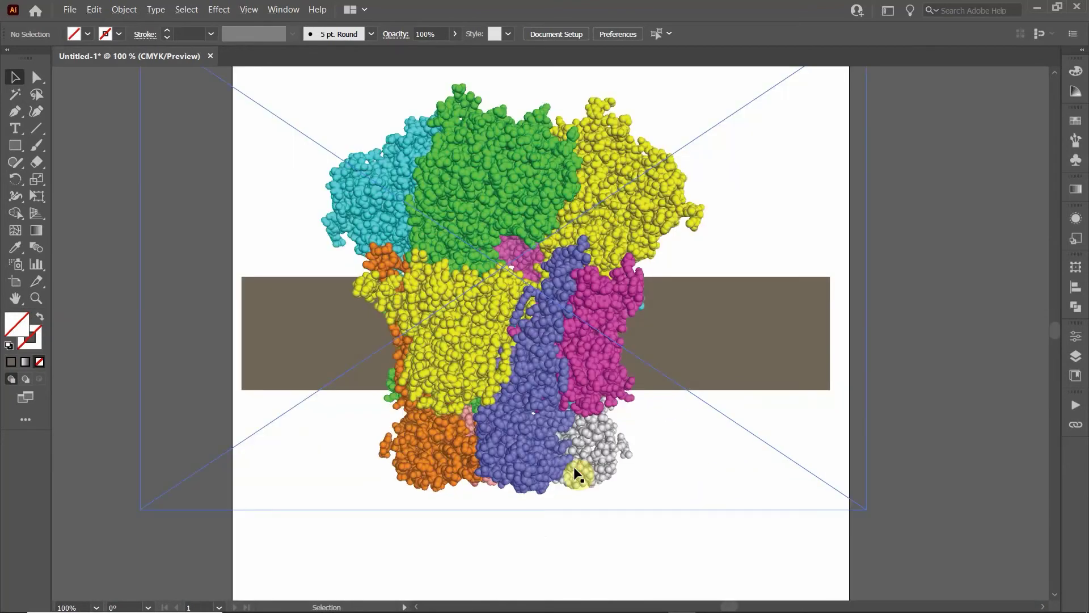
{"action": "scroll", "coordinate": [420, 379], "scroll_direction": "down", "scroll_amount": 1, "text": "alt"}
{"action": "left_click", "coordinate": [166, 138]}
{"action": "key", "text": "ctrl+a"}
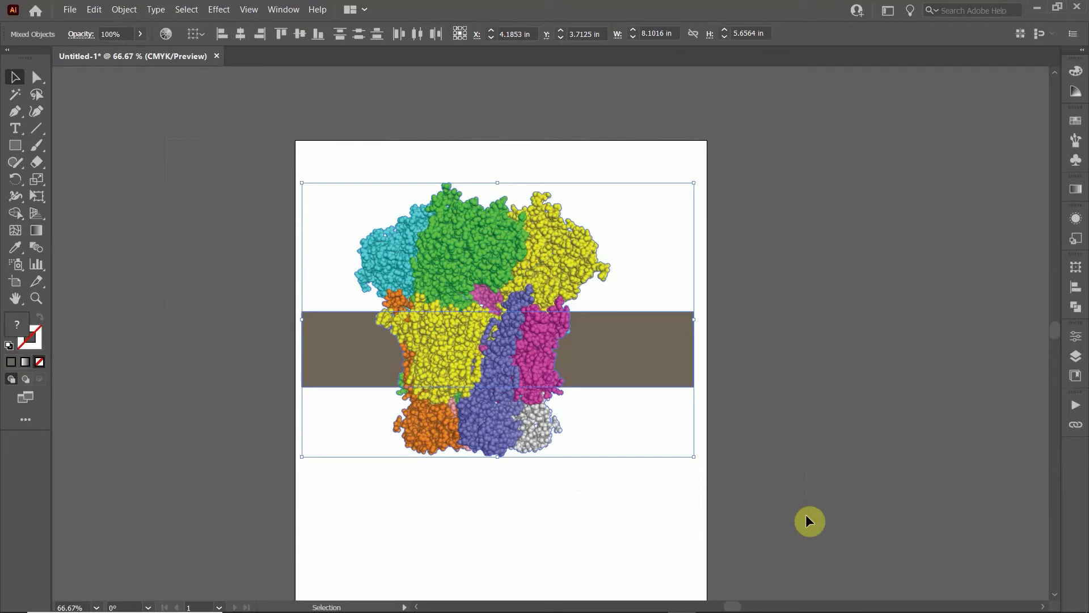
{"action": "key", "text": "Delete"}
Switch to PyMOL and bring its molecule viewer and command window to the front
{"action": "mouse_move", "coordinate": [341, 611]}
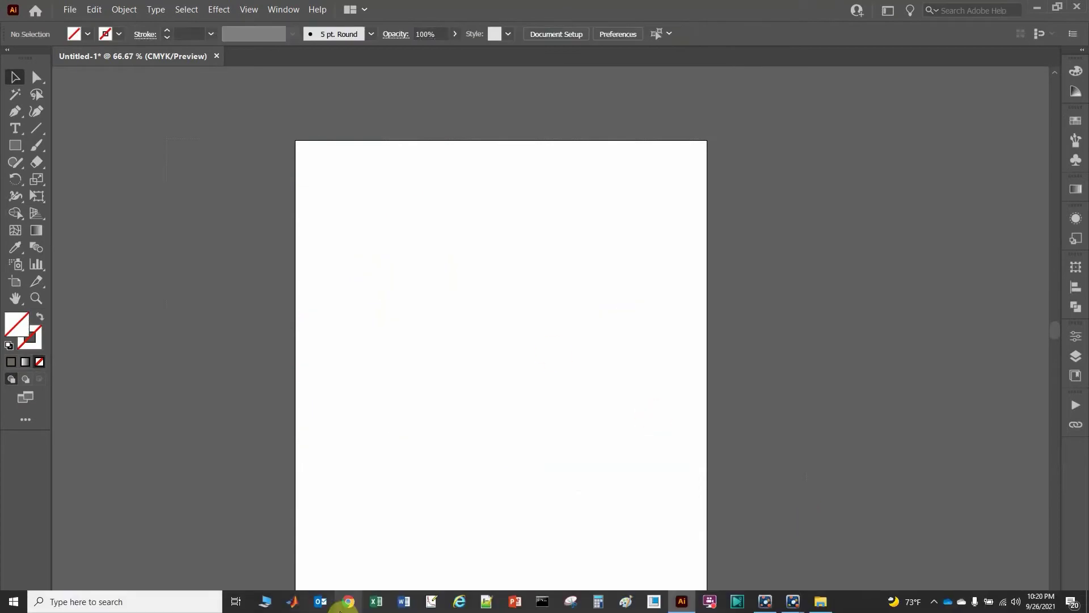
{"action": "left_click", "coordinate": [763, 603]}
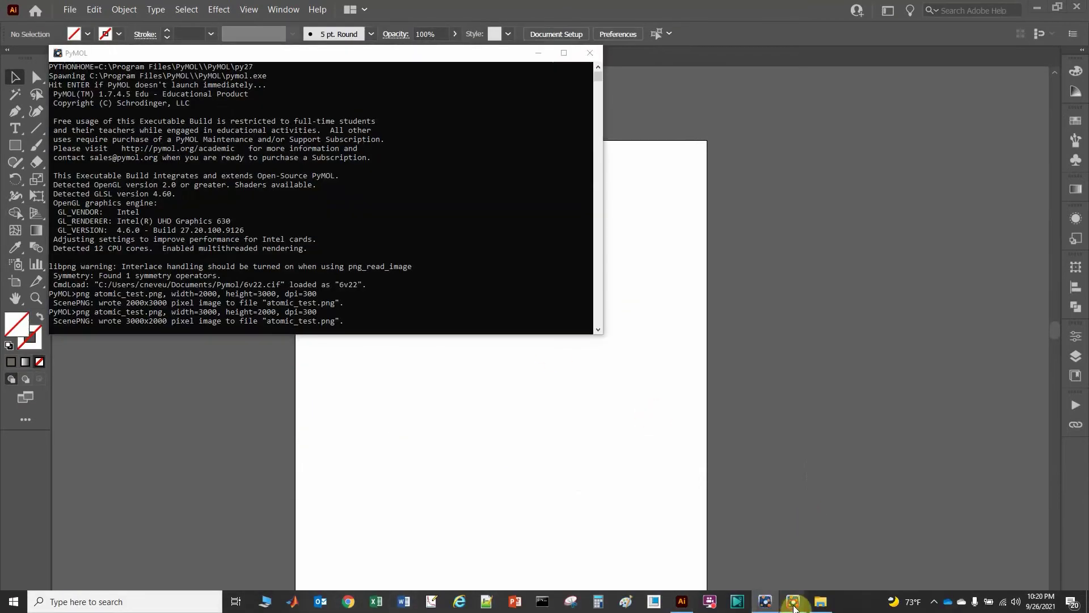
{"action": "left_click", "coordinate": [724, 541]}
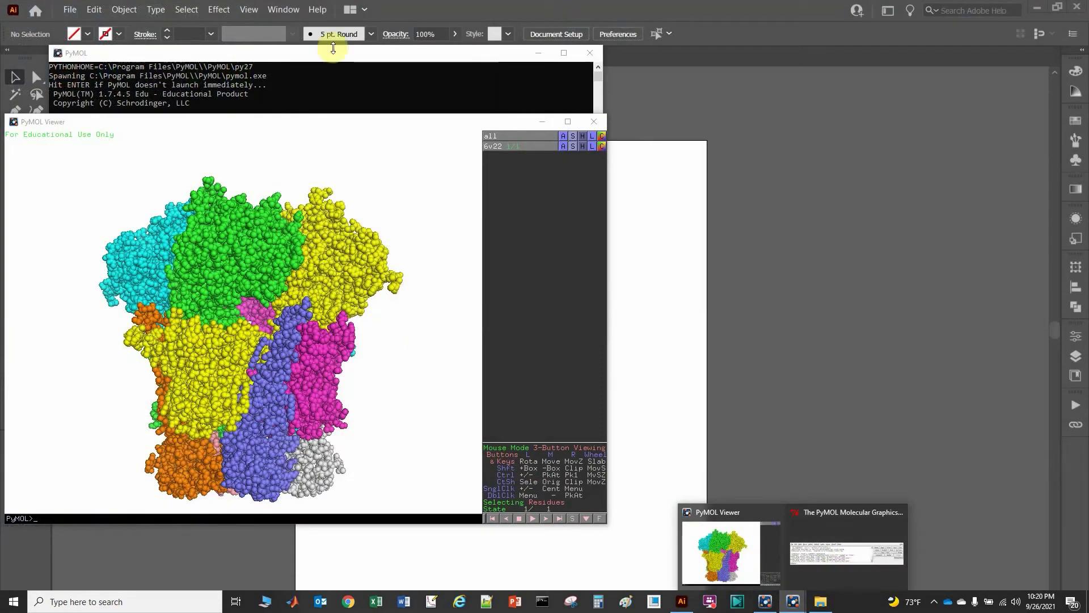
{"action": "left_click", "coordinate": [845, 551]}
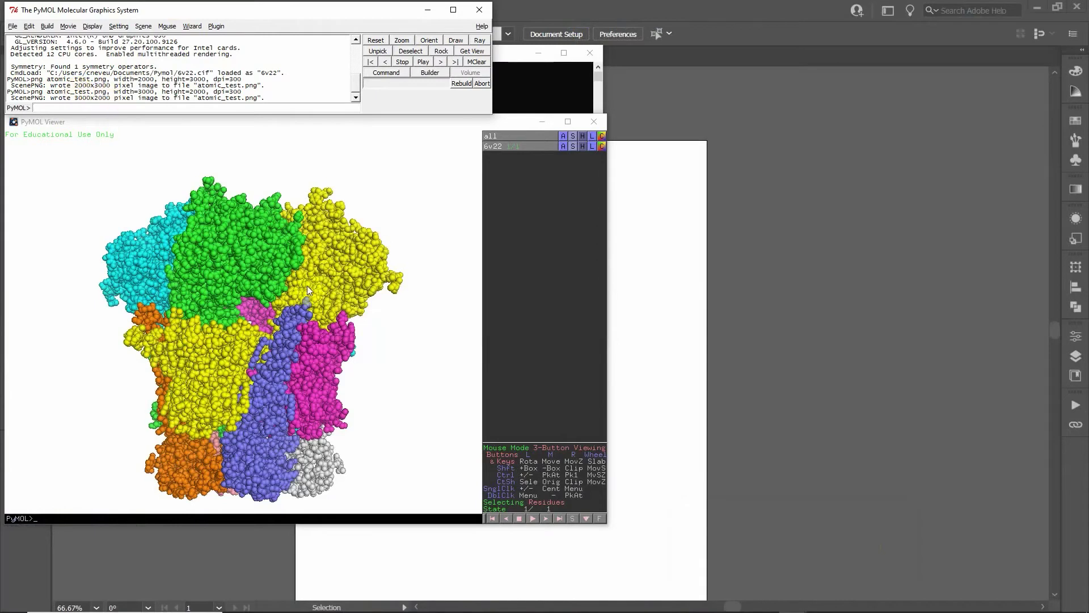
{"action": "left_click", "coordinate": [442, 261]}
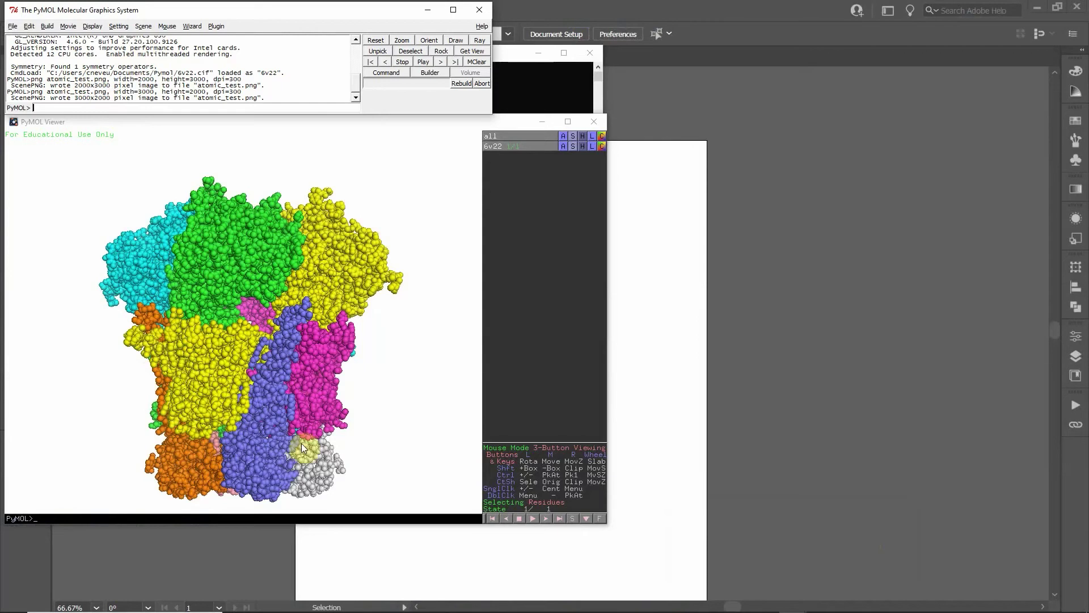
Export the protein view as atomic_test.png with the png command, using width 3000, height 2000 and dpi 300
{"action": "left_click", "coordinate": [52, 108]}
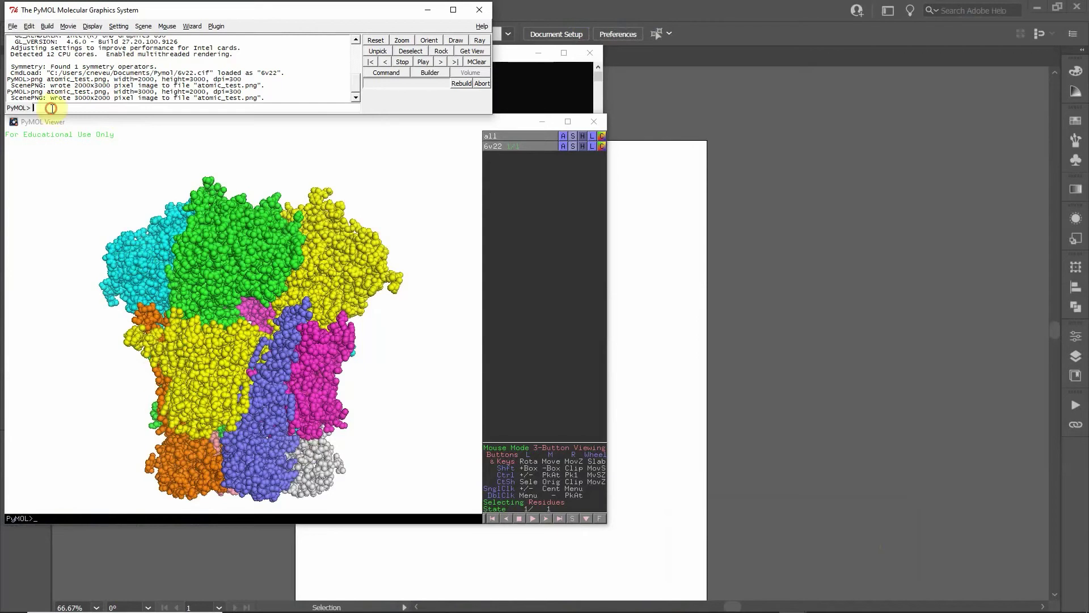
{"action": "key", "text": "Up"}
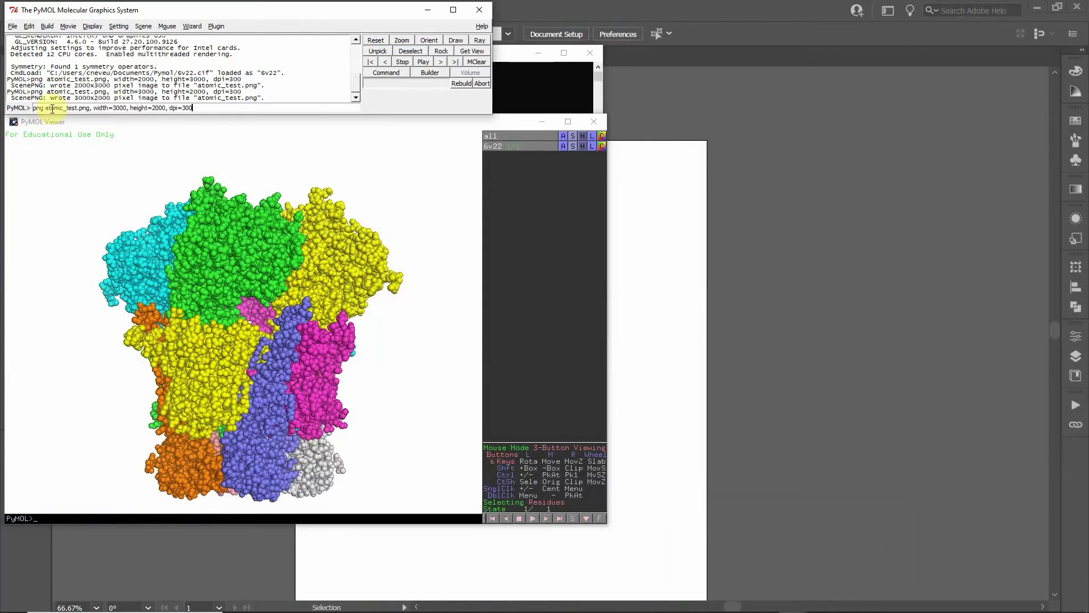
{"action": "left_click", "coordinate": [65, 107]}
{"action": "mouse_move", "coordinate": [44, 111]}
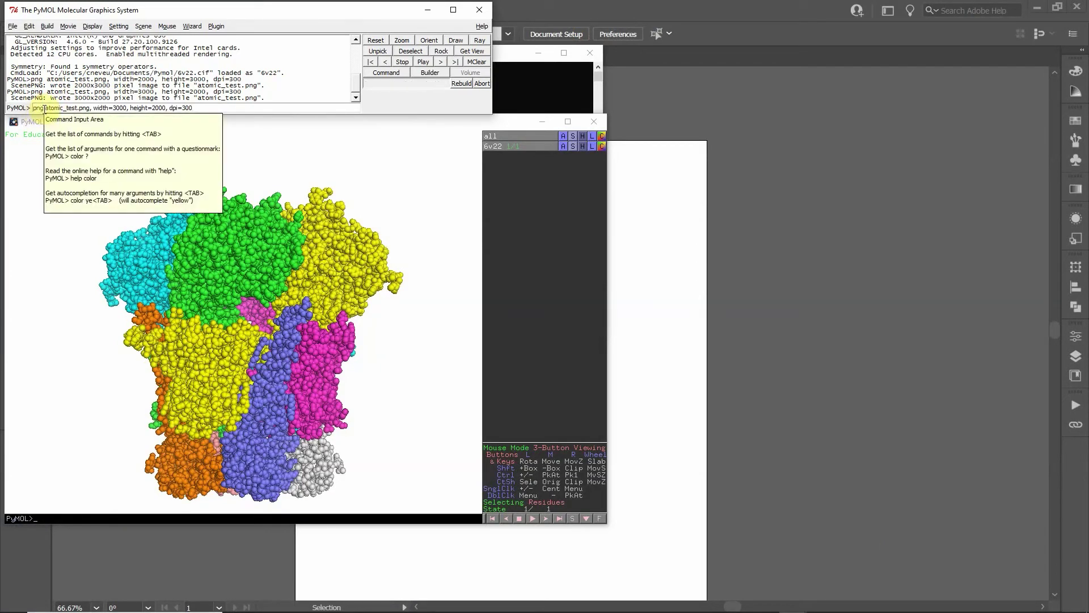
{"action": "left_click_drag", "start_coordinate": [44, 108], "coordinate": [89, 107]}
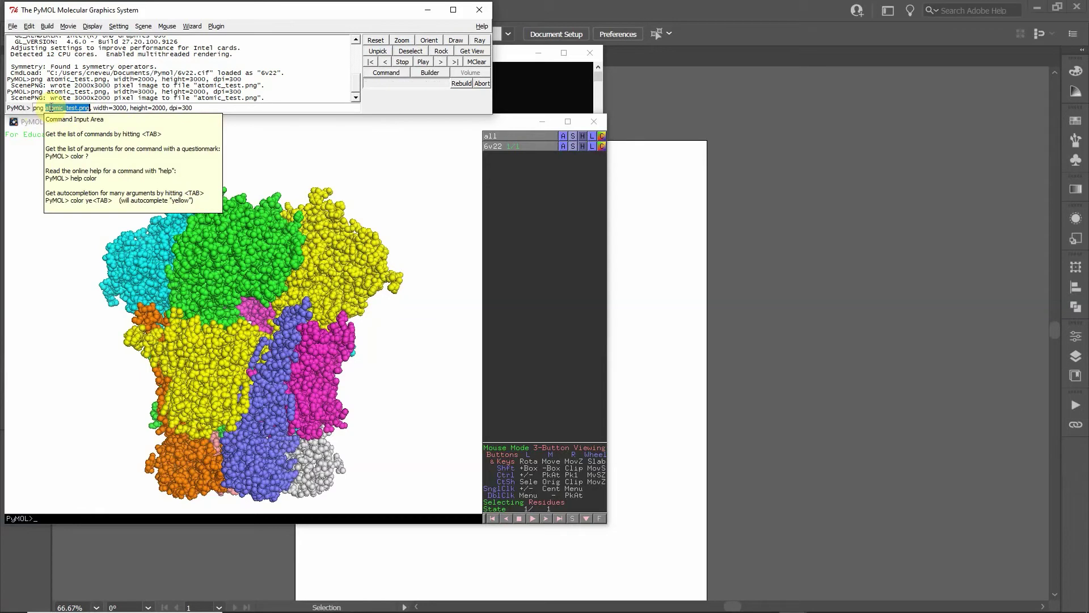
{"action": "double_click", "coordinate": [105, 108]}
{"action": "left_click_drag", "start_coordinate": [105, 108], "coordinate": [125, 107]}
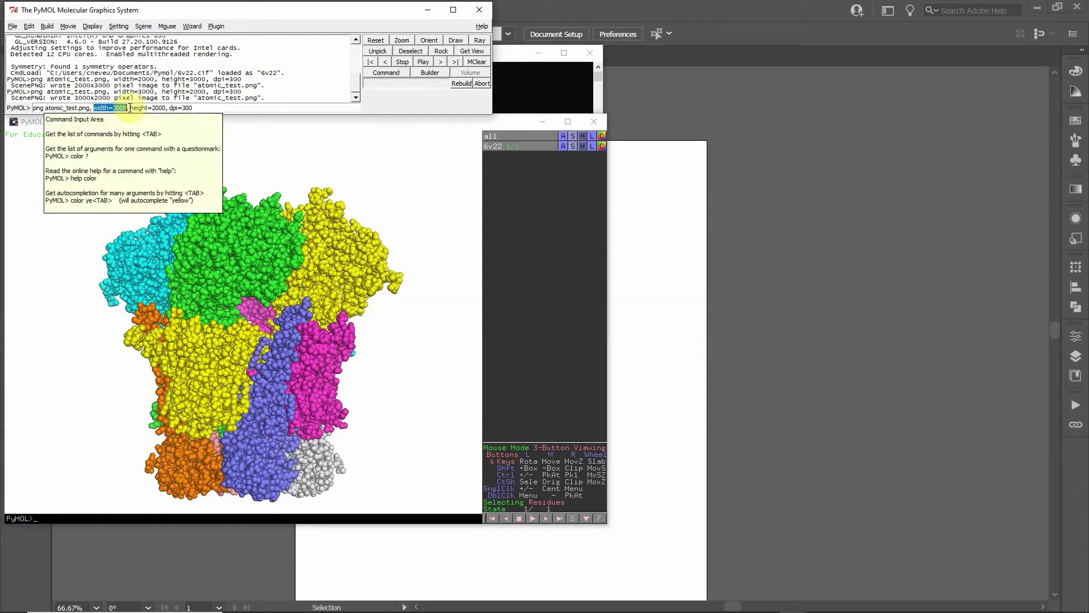
{"action": "left_click_drag", "start_coordinate": [133, 107], "coordinate": [196, 108]}
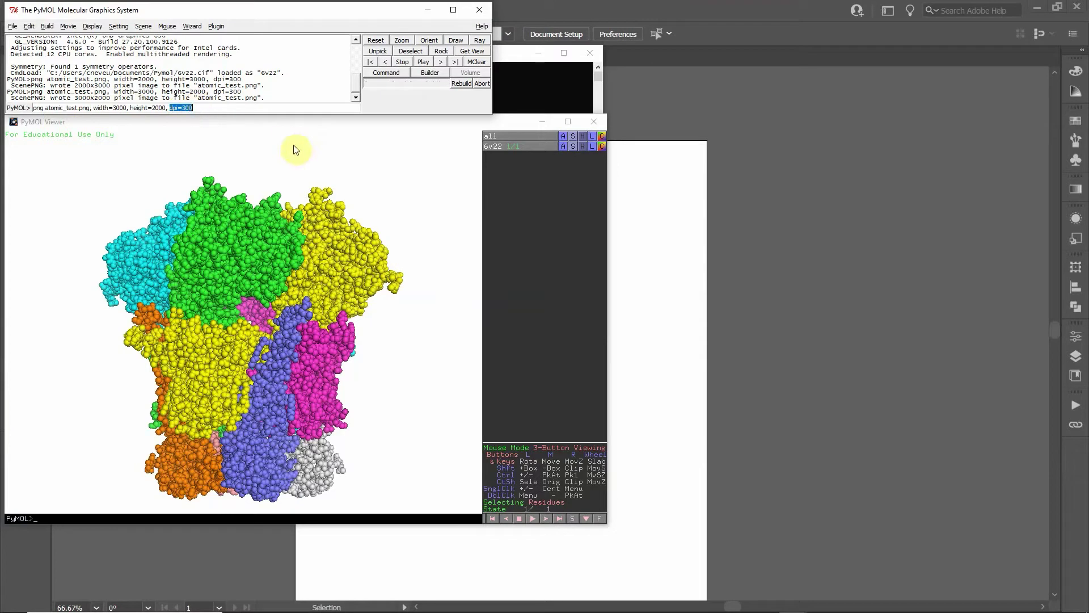
{"action": "left_click", "coordinate": [209, 109]}
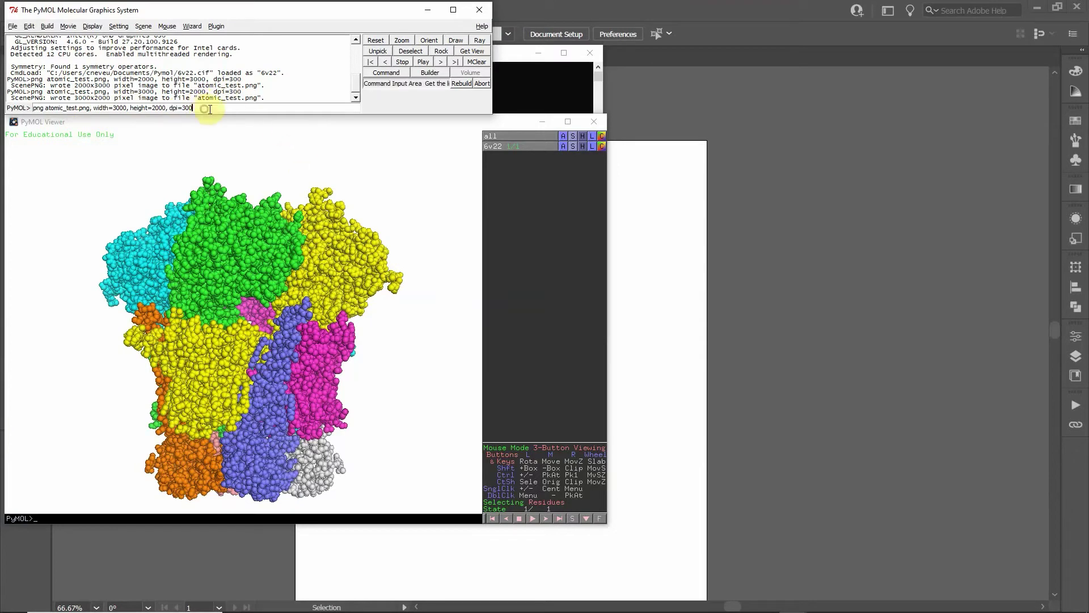
{"action": "key", "text": "Return"}
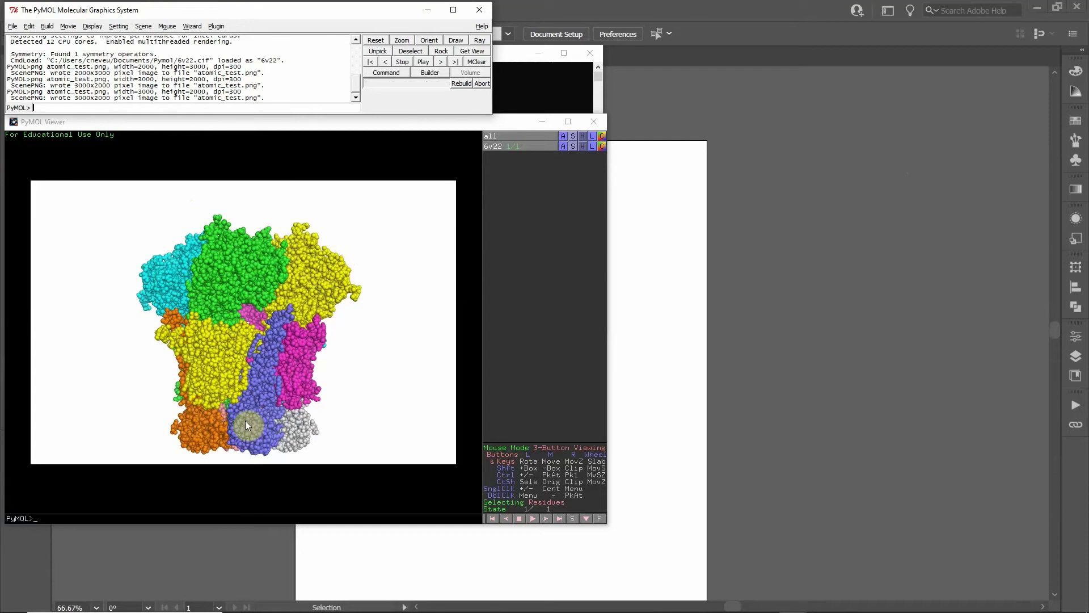
Switch to File Explorer's Documents folder and reposition its window so the full file list is in view
{"action": "mouse_move", "coordinate": [601, 610]}
{"action": "left_click", "coordinate": [823, 603]}
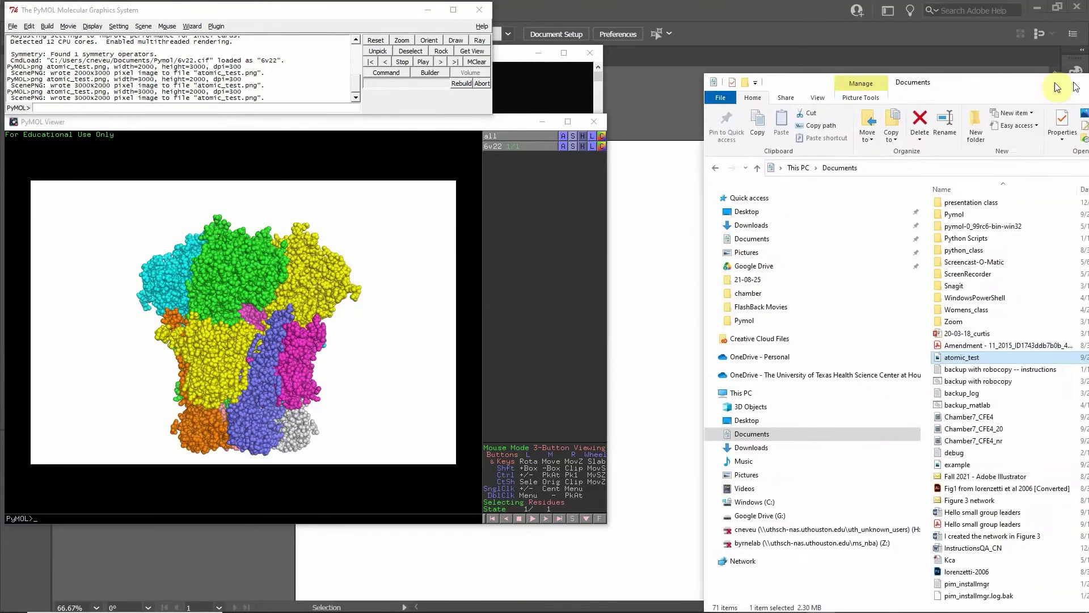
{"action": "left_click_drag", "start_coordinate": [1057, 87], "coordinate": [910, 59]}
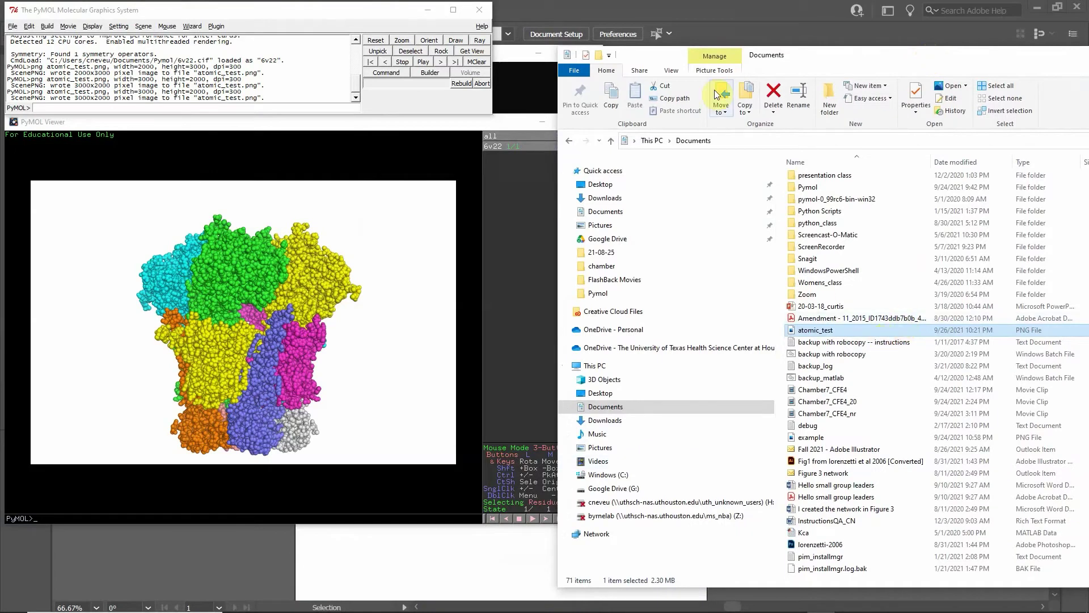
Place atomic_test.png from the Documents folder into the Illustrator document and centre it horizontally over the artboard
{"action": "left_click", "coordinate": [756, 11]}
{"action": "mouse_move", "coordinate": [447, 609]}
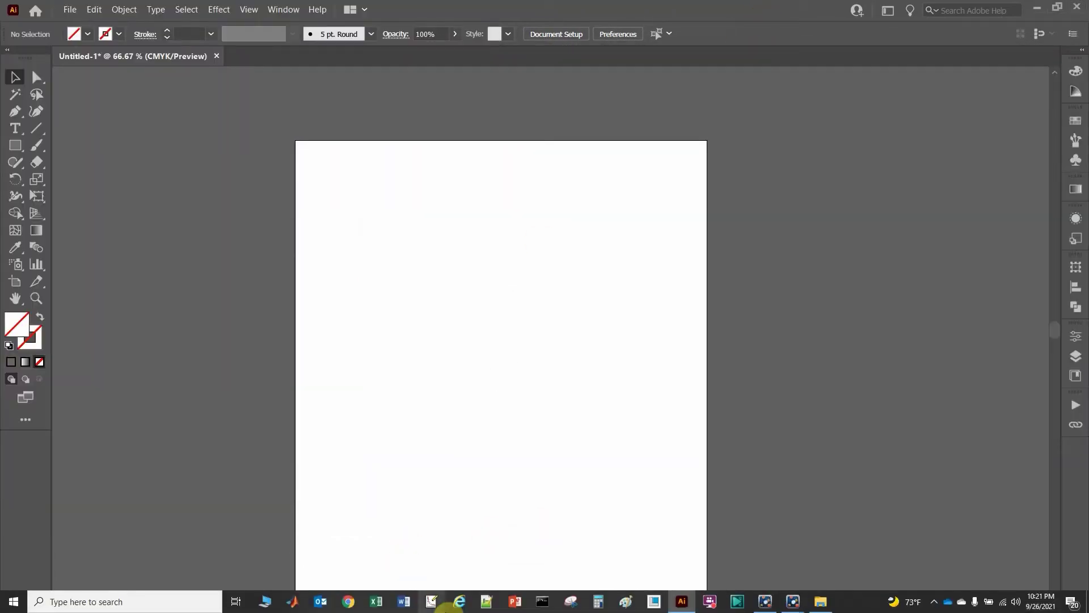
{"action": "left_click", "coordinate": [821, 601]}
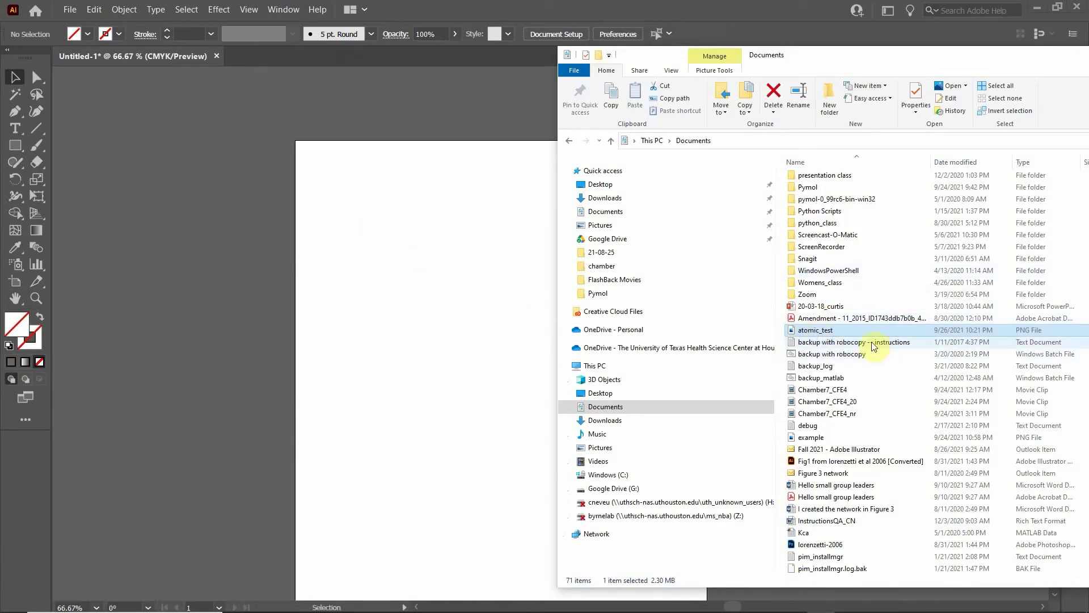
{"action": "left_click_drag", "start_coordinate": [845, 330], "coordinate": [383, 324]}
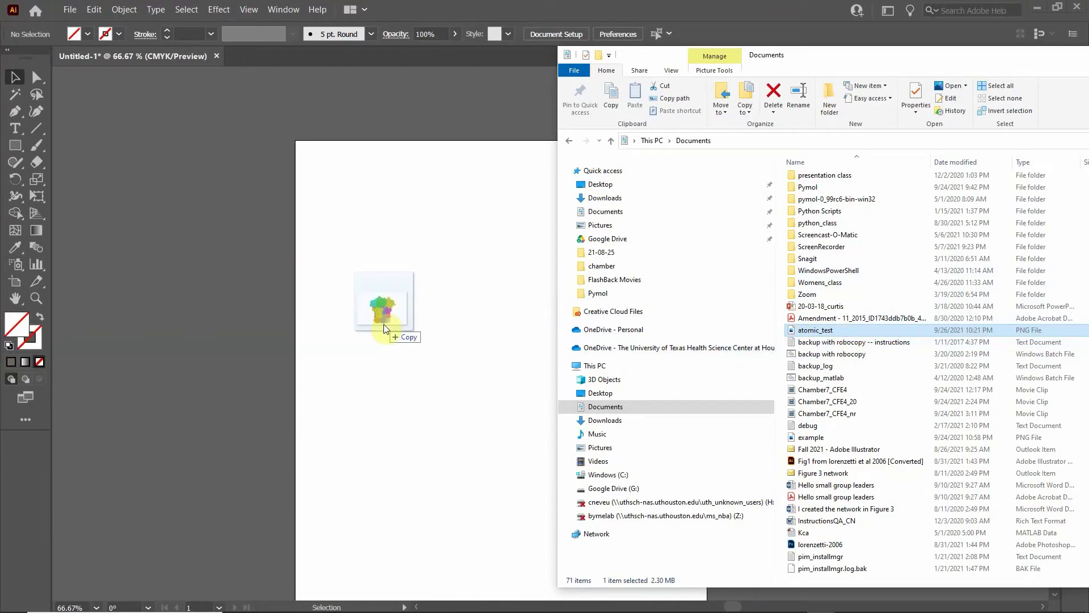
{"action": "left_click_drag", "start_coordinate": [383, 324], "coordinate": [382, 322]}
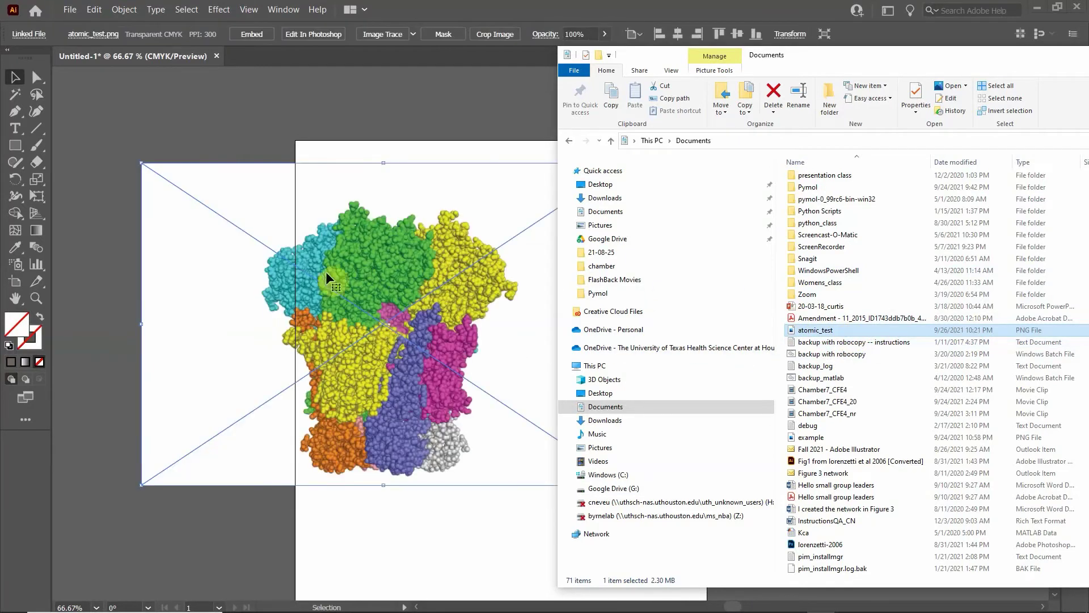
{"action": "left_click", "coordinate": [243, 106]}
{"action": "left_click_drag", "start_coordinate": [367, 345], "coordinate": [488, 350]}
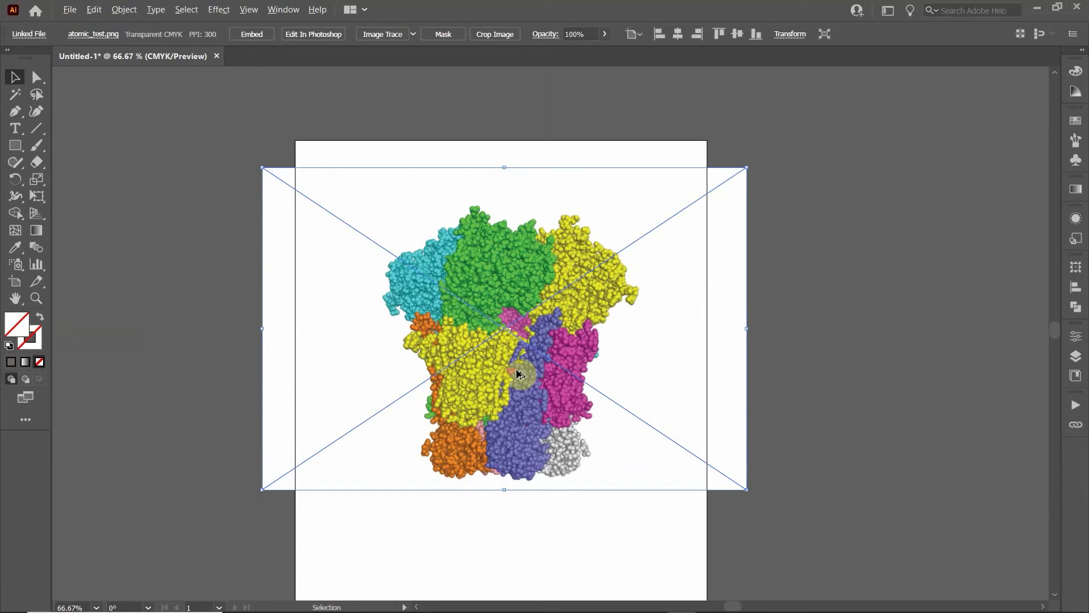
Examine the placed protein image at high magnification for pixelation along the atom edges
{"action": "scroll", "coordinate": [519, 373], "scroll_direction": "up", "scroll_amount": 4, "text": "alt"}
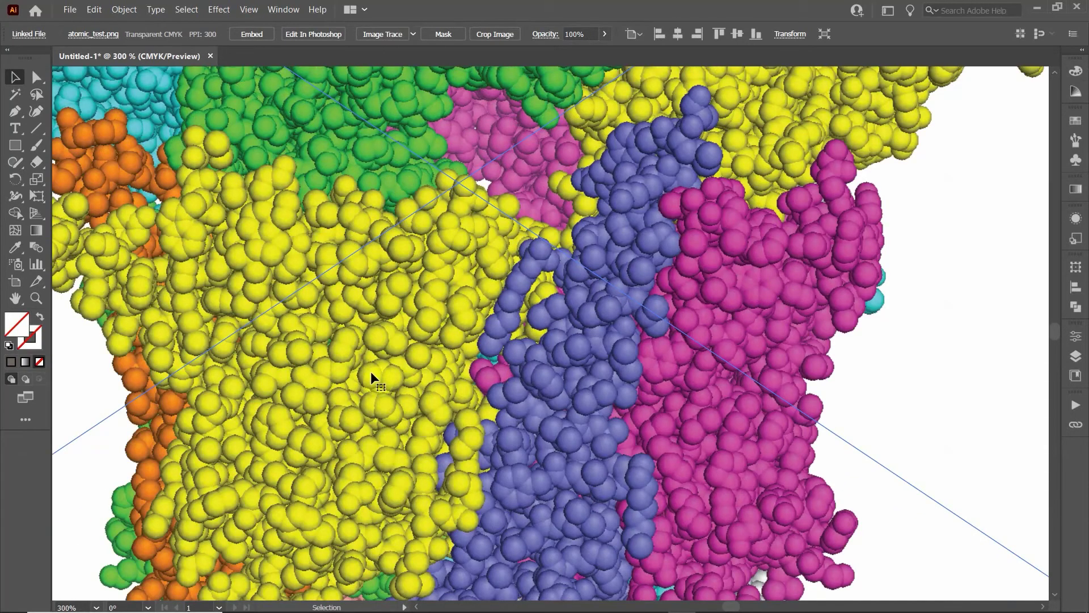
{"action": "scroll", "coordinate": [371, 373], "scroll_direction": "down", "scroll_amount": 4, "text": "alt"}
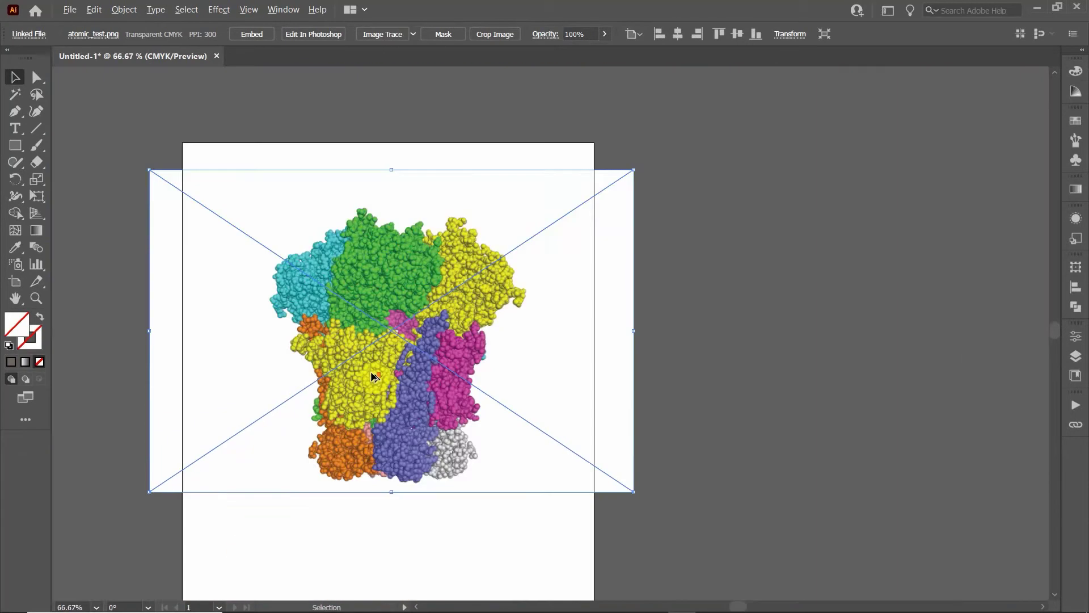
{"action": "left_click", "coordinate": [121, 289]}
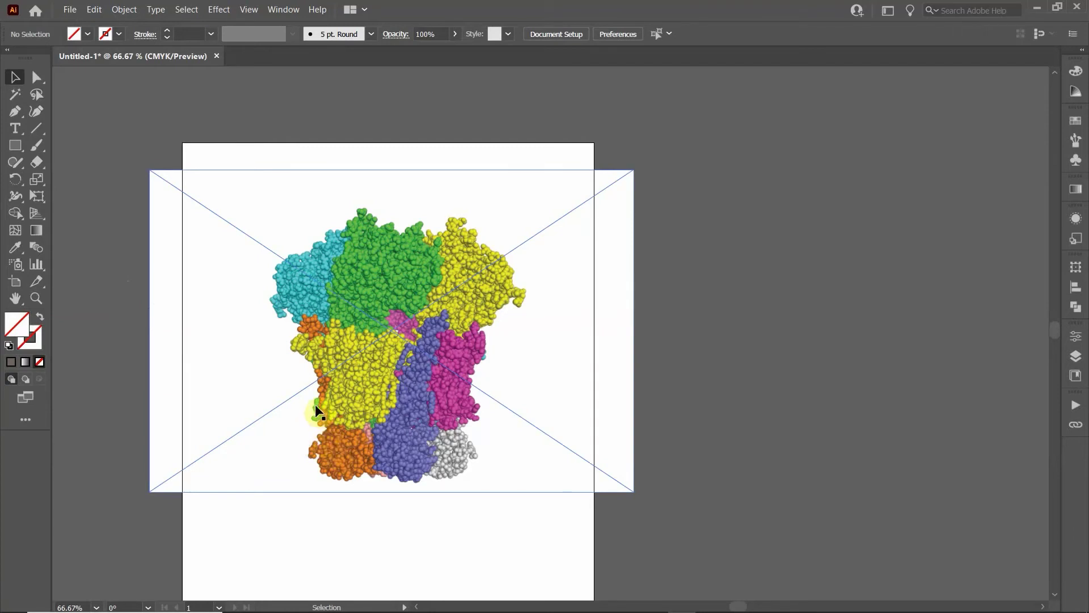
{"action": "scroll", "coordinate": [318, 408], "scroll_direction": "up", "scroll_amount": 10, "text": "alt"}
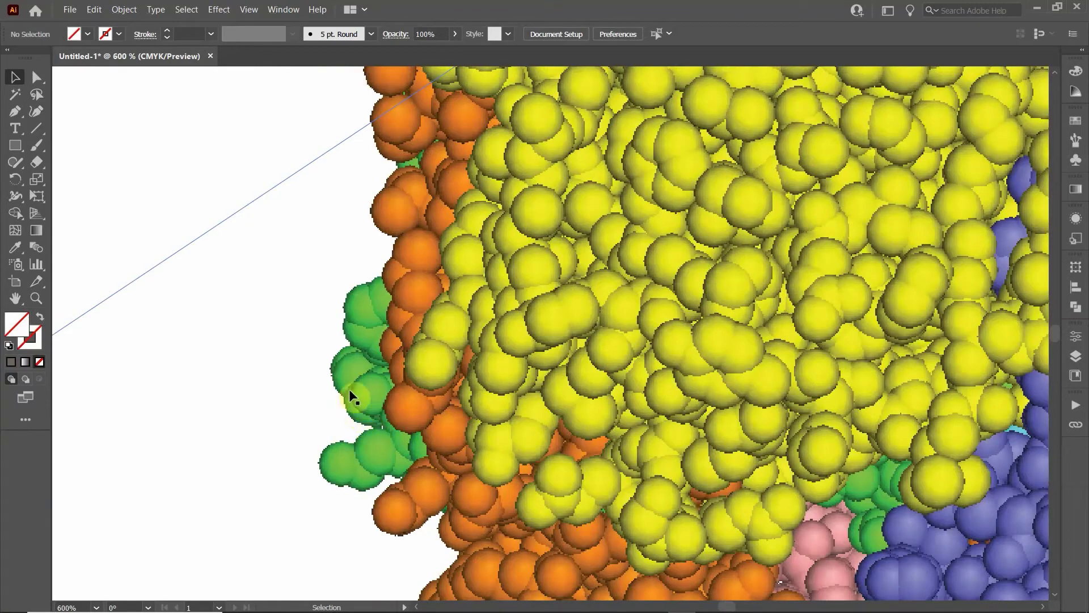
{"action": "scroll", "coordinate": [469, 325], "scroll_direction": "down", "scroll_amount": 3, "text": "alt"}
{"action": "scroll", "coordinate": [468, 325], "scroll_direction": "down", "scroll_amount": 3, "text": "alt"}
{"action": "left_click_drag", "start_coordinate": [468, 325], "coordinate": [395, 401]}
{"action": "scroll", "coordinate": [395, 401], "scroll_direction": "down", "scroll_amount": 1, "text": "alt"}
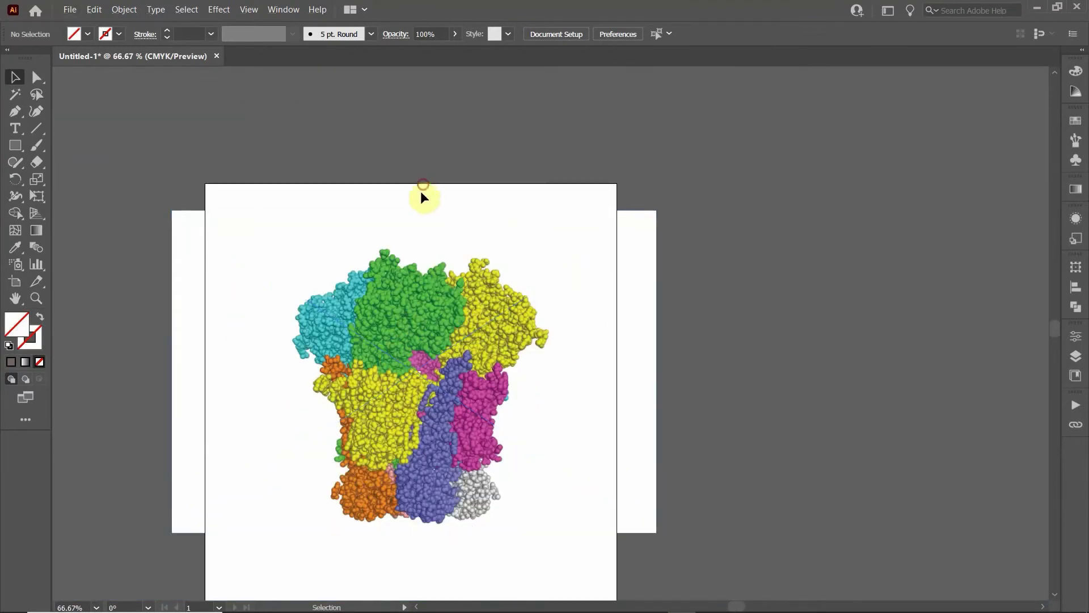
Duplicate the protein image into the empty area beside the artboard and select the original on the artboard
{"action": "left_click", "coordinate": [381, 347]}
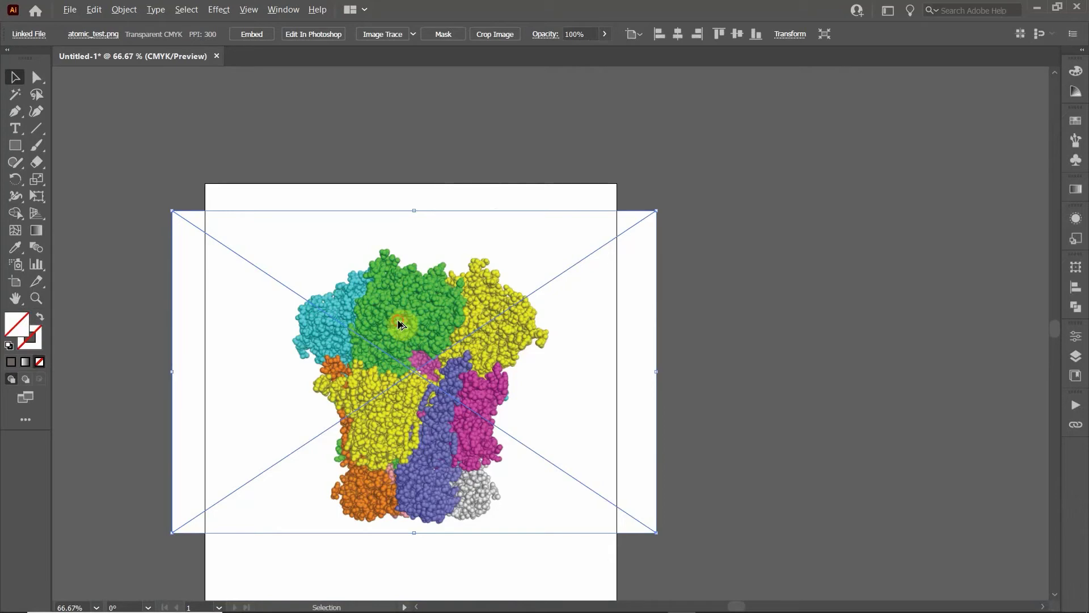
{"action": "left_click_drag", "start_coordinate": [399, 325], "coordinate": [927, 311], "text": "alt"}
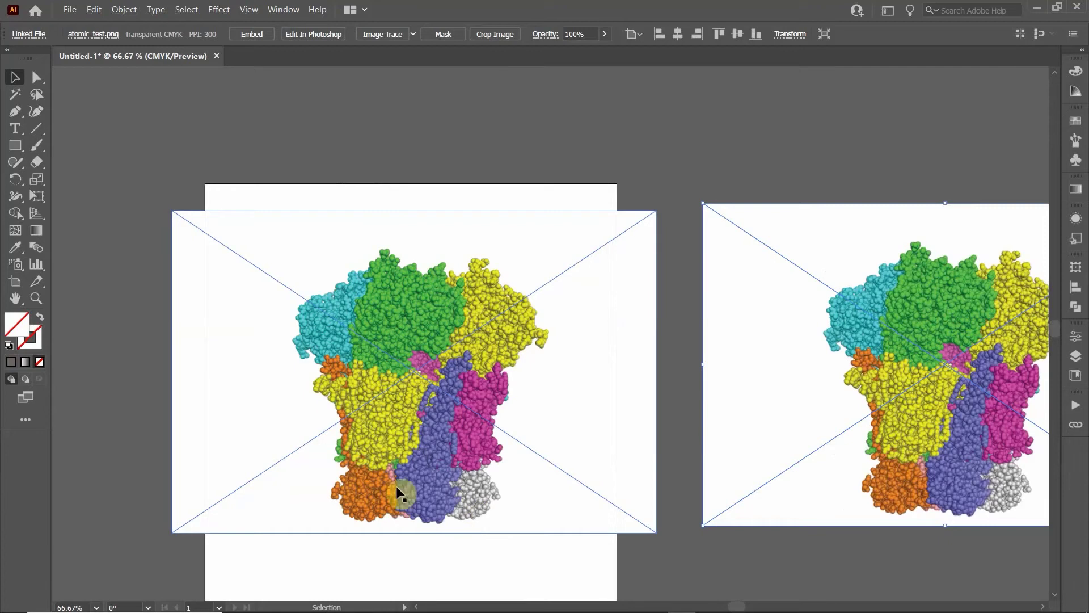
{"action": "left_click", "coordinate": [370, 384], "text": "shift"}
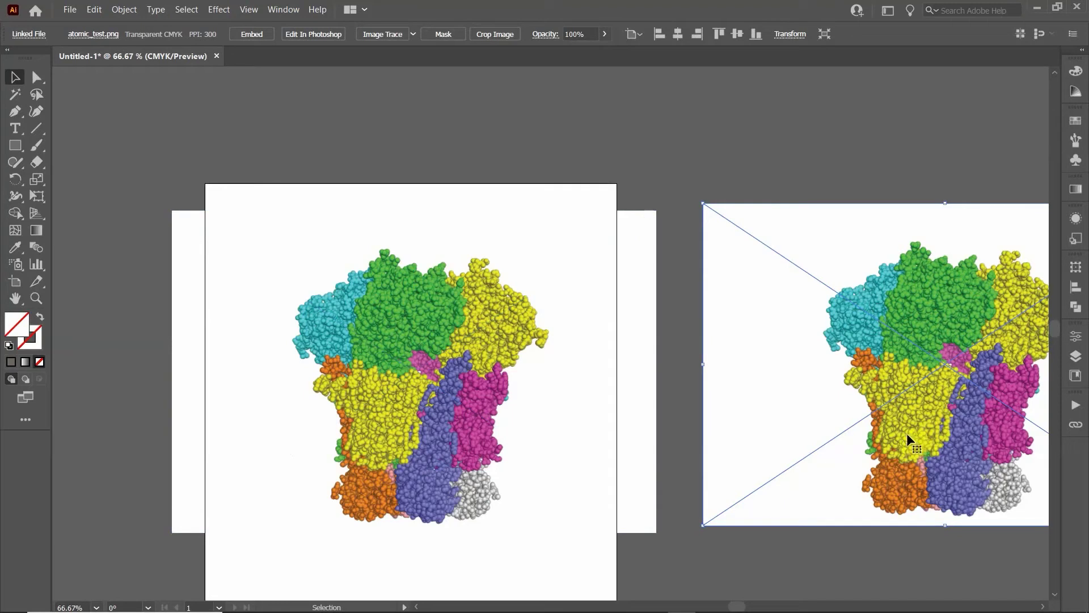
{"action": "left_click", "coordinate": [424, 472]}
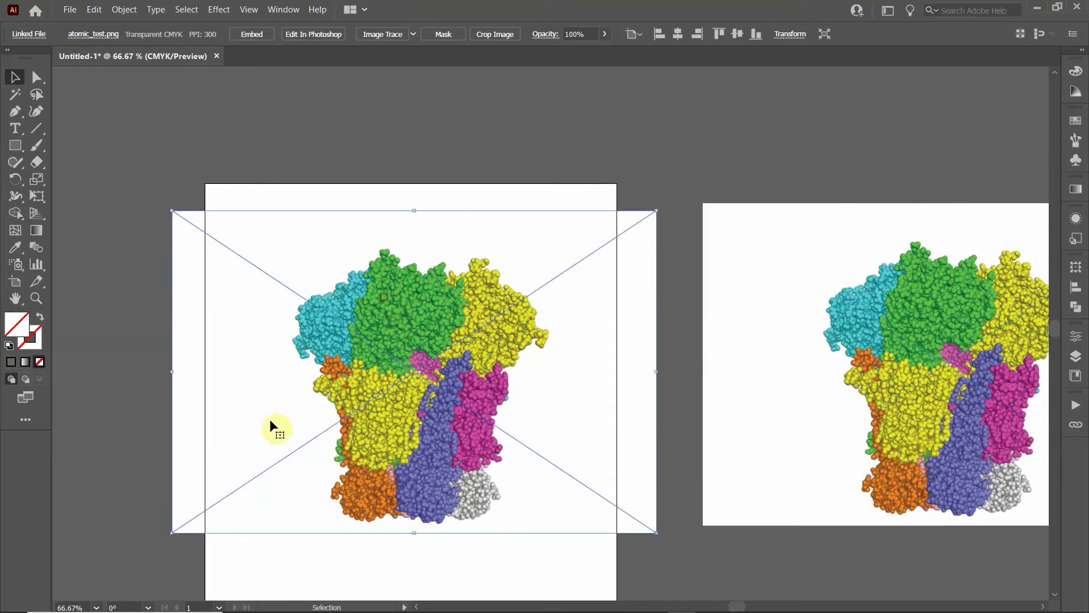
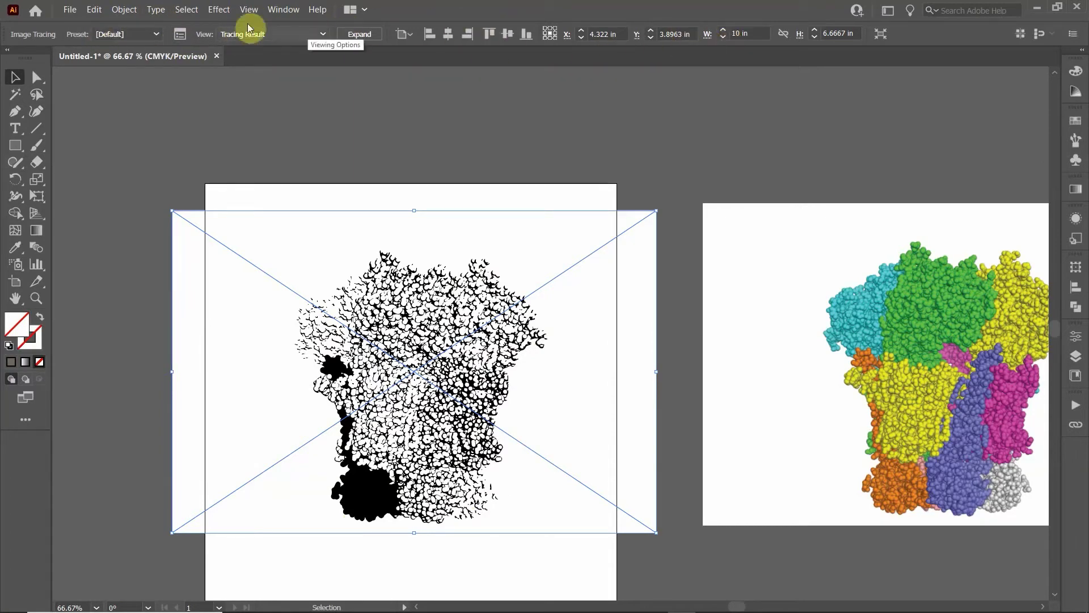
Open the Image Trace settings for the traced protein image
{"action": "left_click", "coordinate": [282, 13]}
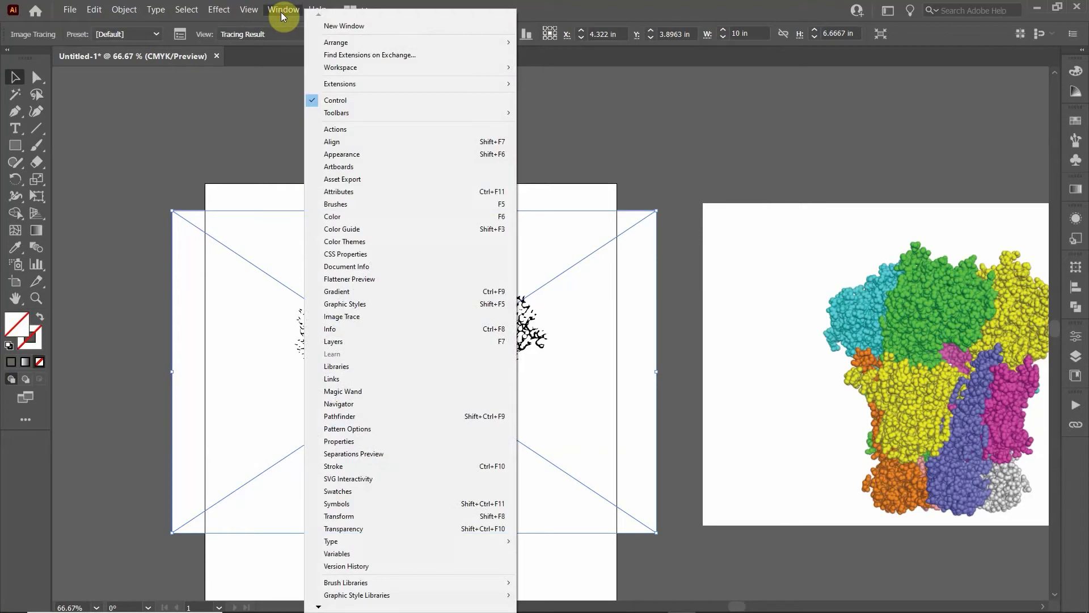
{"action": "left_click", "coordinate": [561, 12]}
{"action": "left_click", "coordinate": [183, 37]}
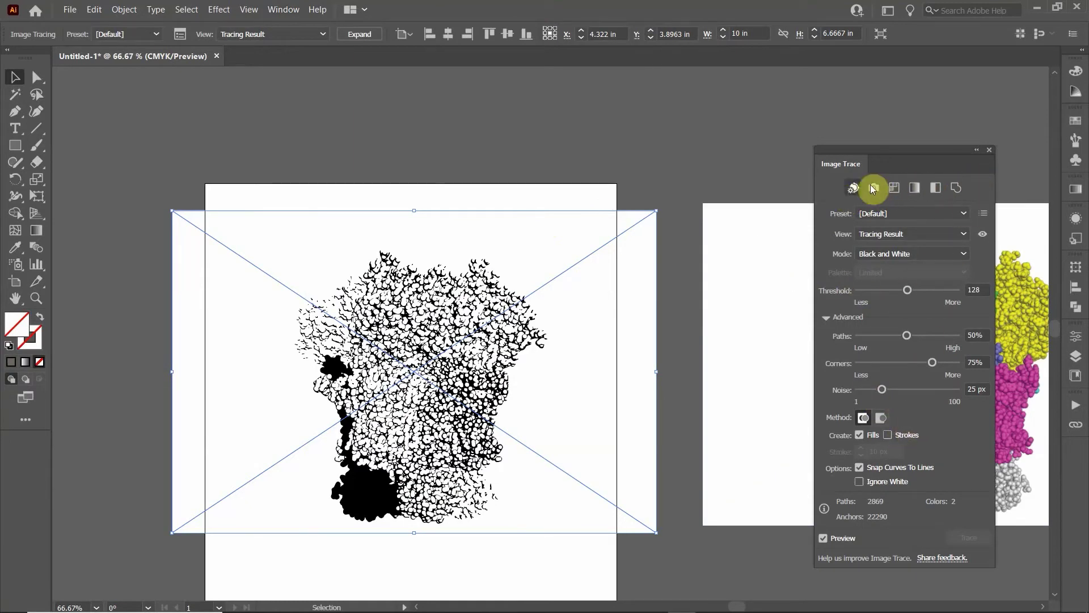
Apply the Outline preset to the trace and make it create fills instead of strokes
{"action": "left_click", "coordinate": [956, 188]}
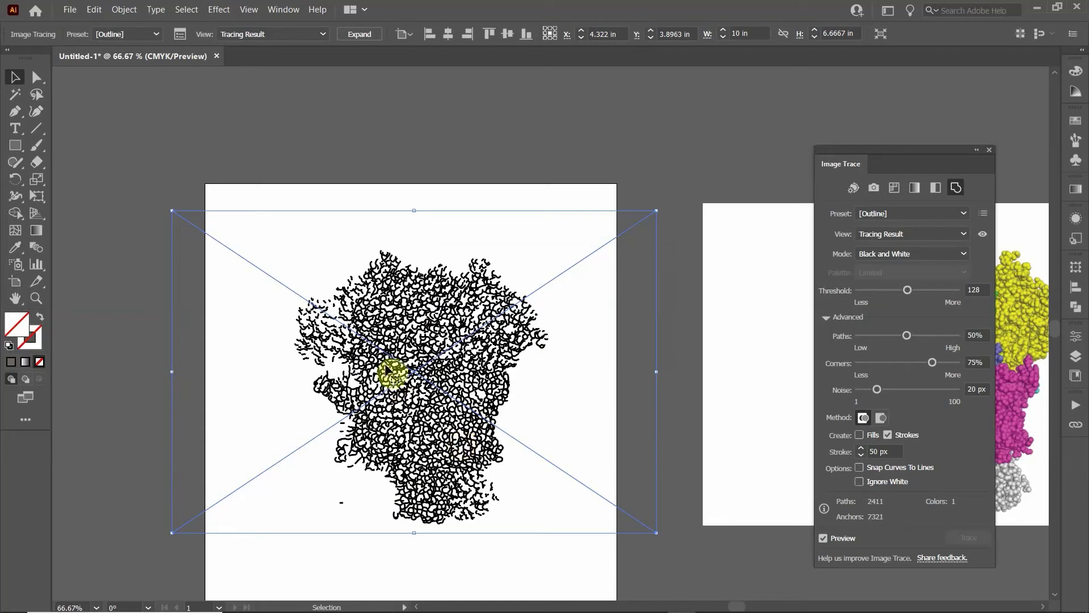
{"action": "left_click", "coordinate": [860, 435]}
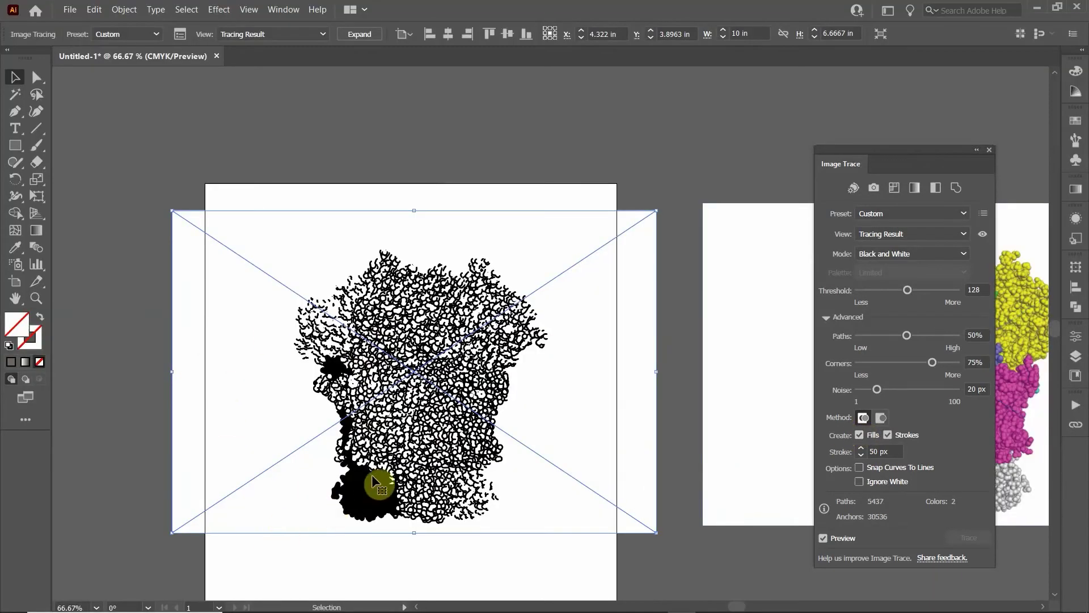
{"action": "left_click", "coordinate": [886, 434]}
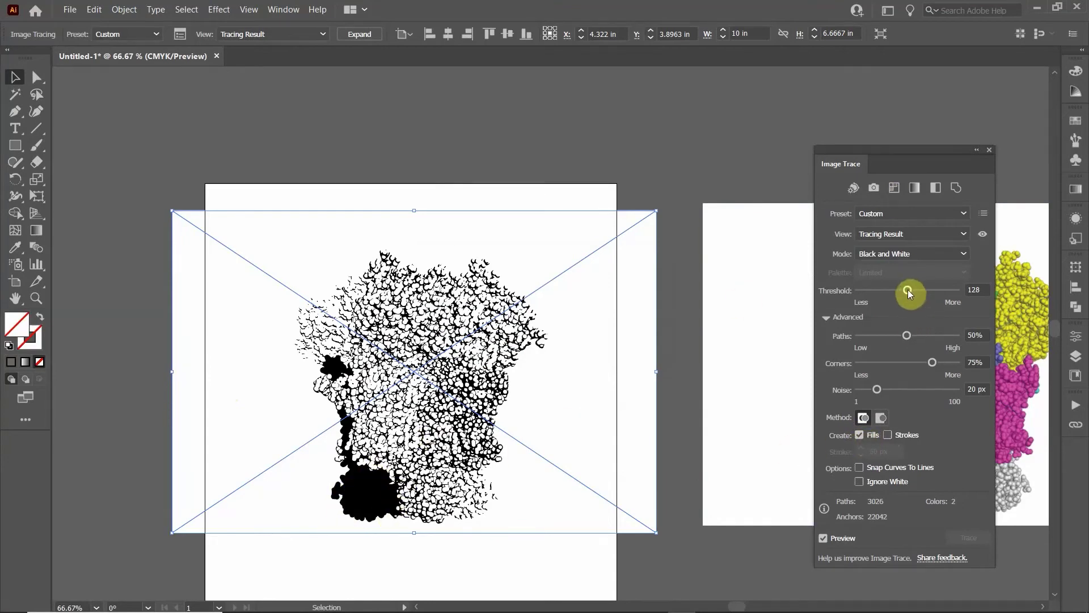
Try raising the trace threshold to 227 and to the maximum of 255
{"action": "left_click_drag", "start_coordinate": [908, 291], "coordinate": [946, 292]}
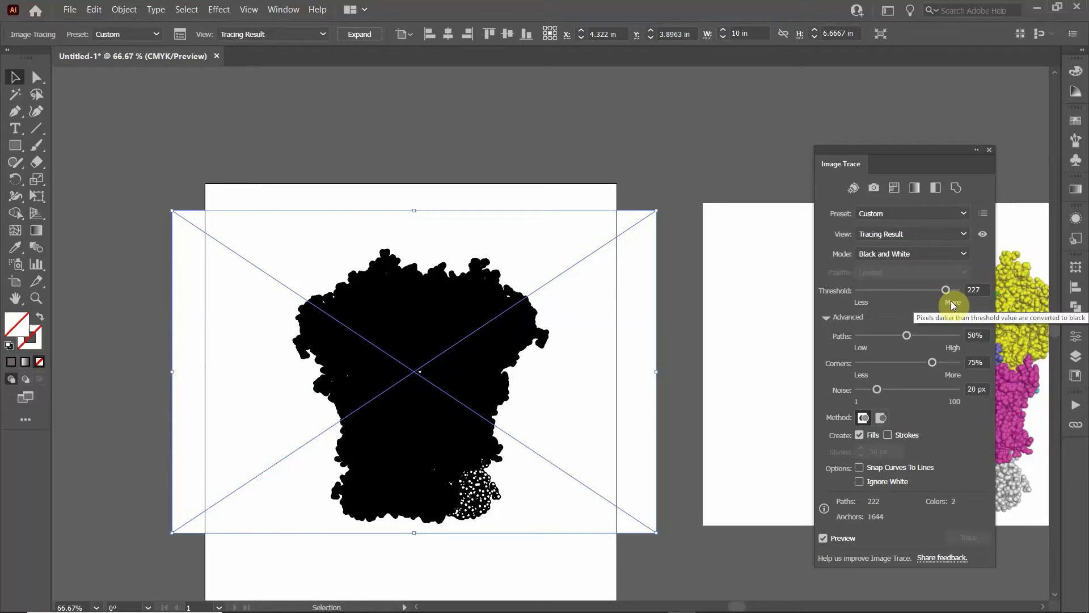
{"action": "left_click", "coordinate": [979, 289]}
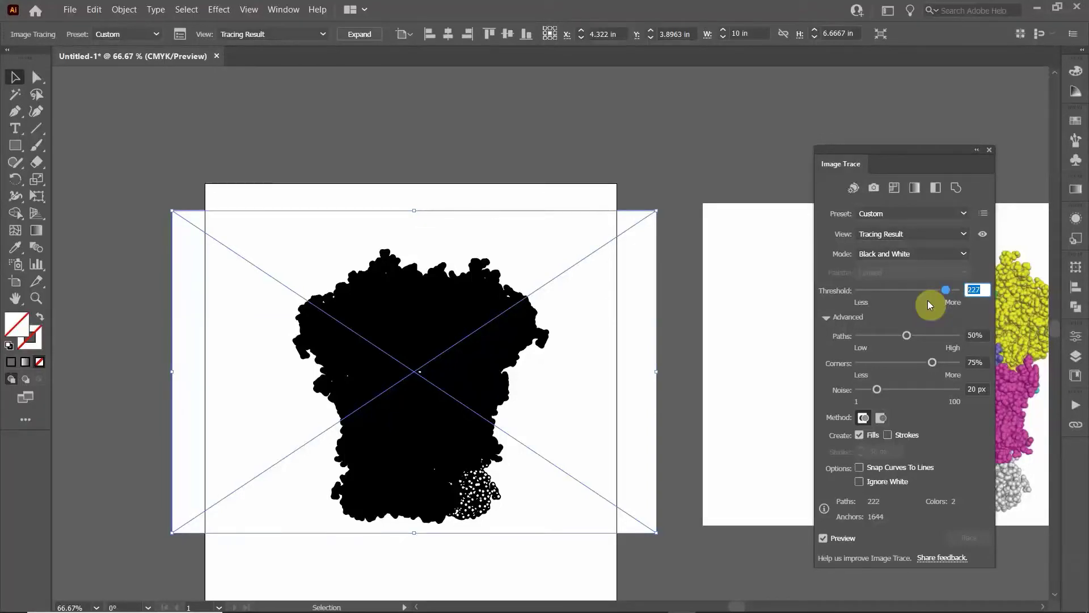
{"action": "type", "text": "255"}
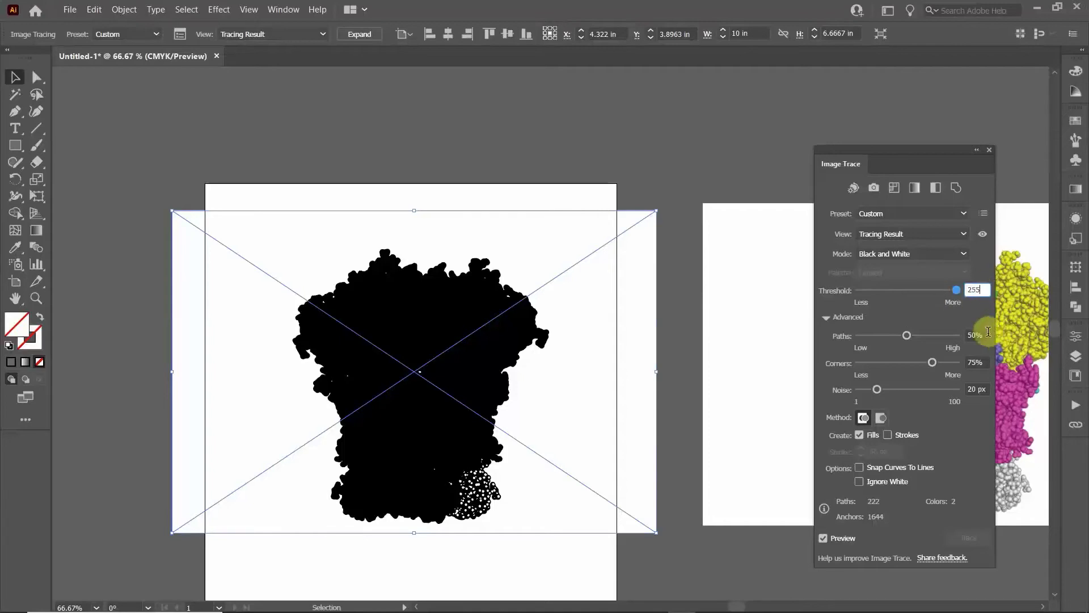
{"action": "key", "text": "Tab"}
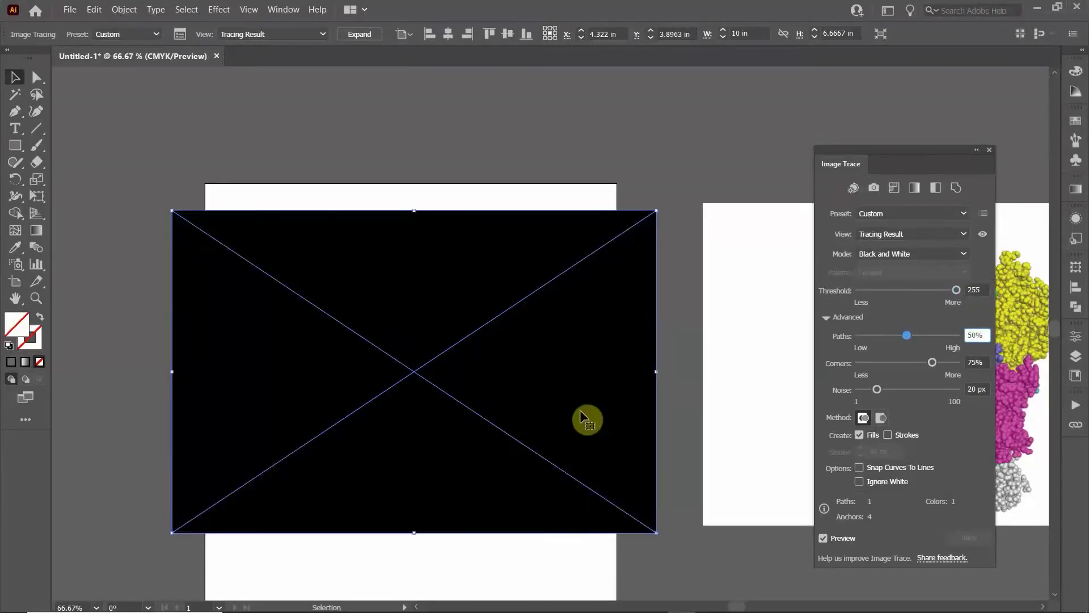
Set the trace threshold to 254 so the whole protein becomes one black silhouette against white
{"action": "left_click", "coordinate": [980, 292]}
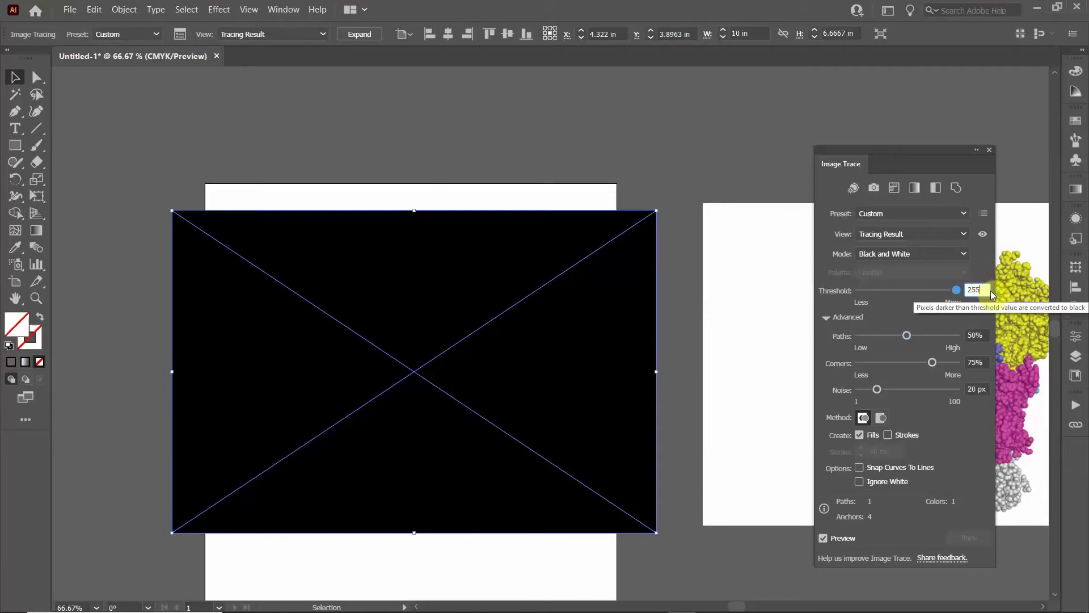
{"action": "left_click_drag", "start_coordinate": [988, 289], "coordinate": [921, 299]}
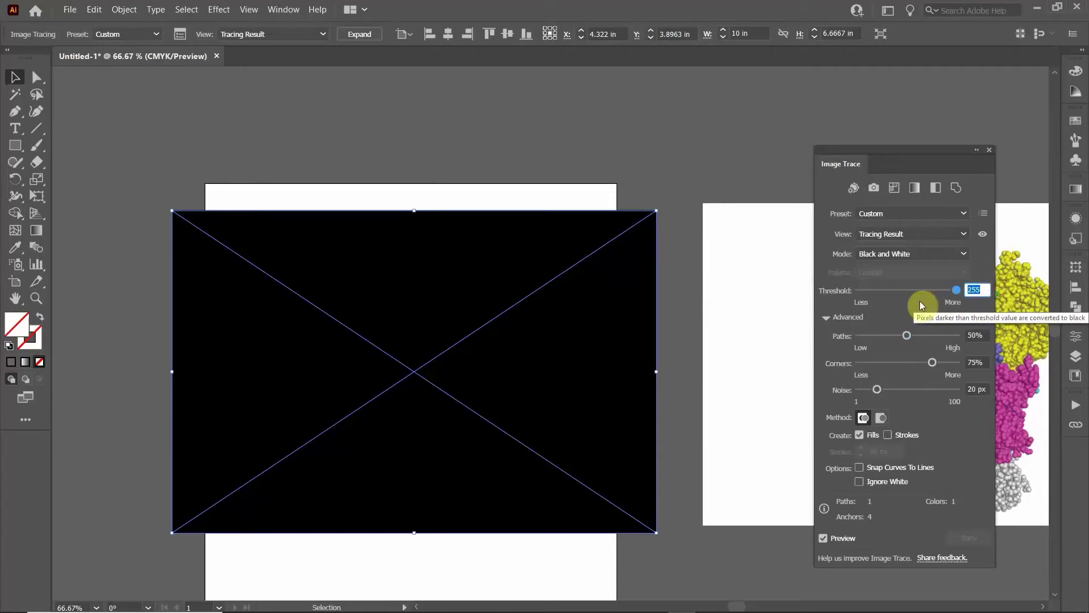
{"action": "type", "text": "254"}
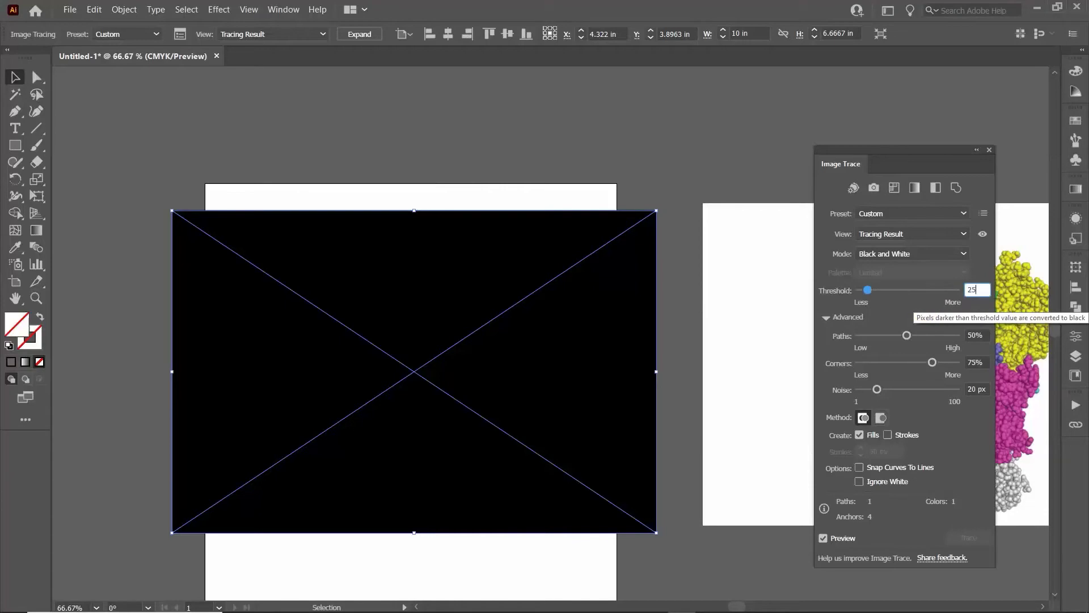
{"action": "left_click", "coordinate": [976, 335]}
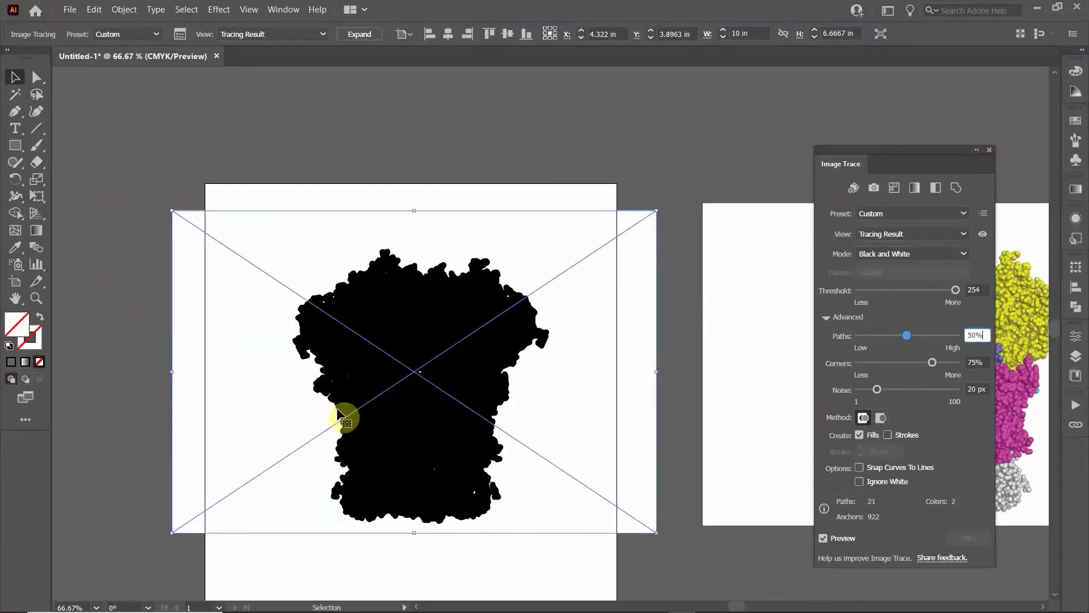
Check the smoothness of the silhouette's edge and raise the trace's Paths setting to 100%
{"action": "scroll", "coordinate": [335, 403], "scroll_direction": "up", "scroll_amount": 6, "text": "alt"}
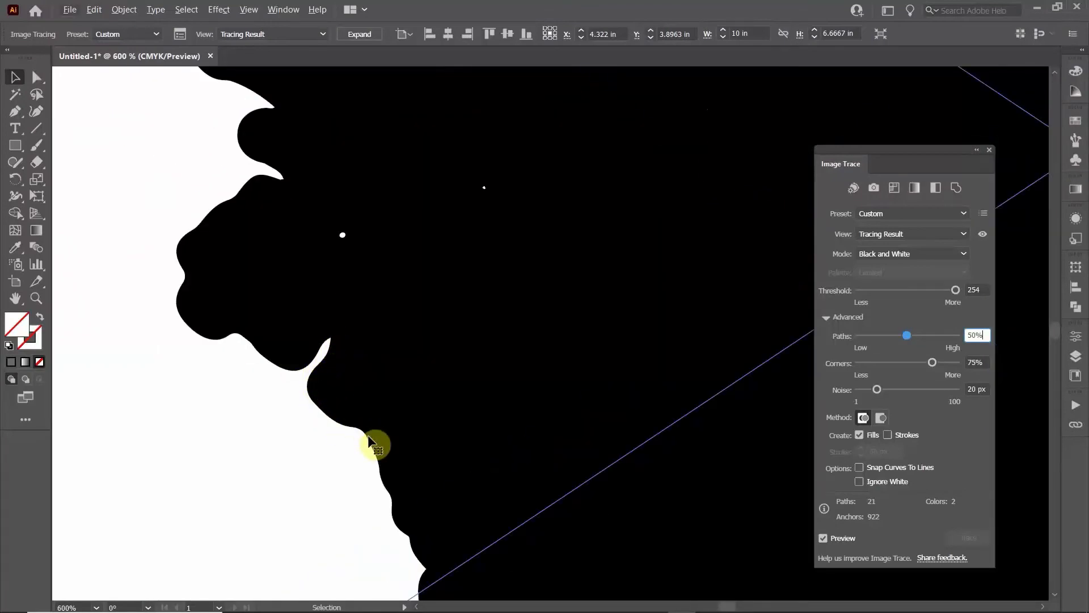
{"action": "scroll", "coordinate": [468, 436], "scroll_direction": "down", "scroll_amount": 7, "text": "alt"}
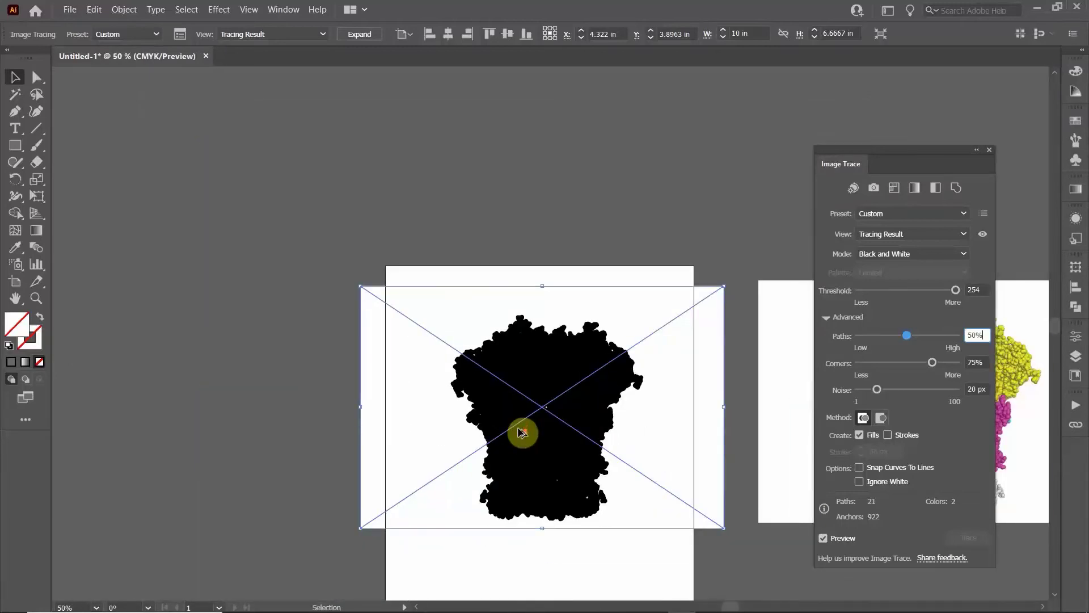
{"action": "scroll", "coordinate": [518, 432], "scroll_direction": "up", "scroll_amount": 1, "text": "alt"}
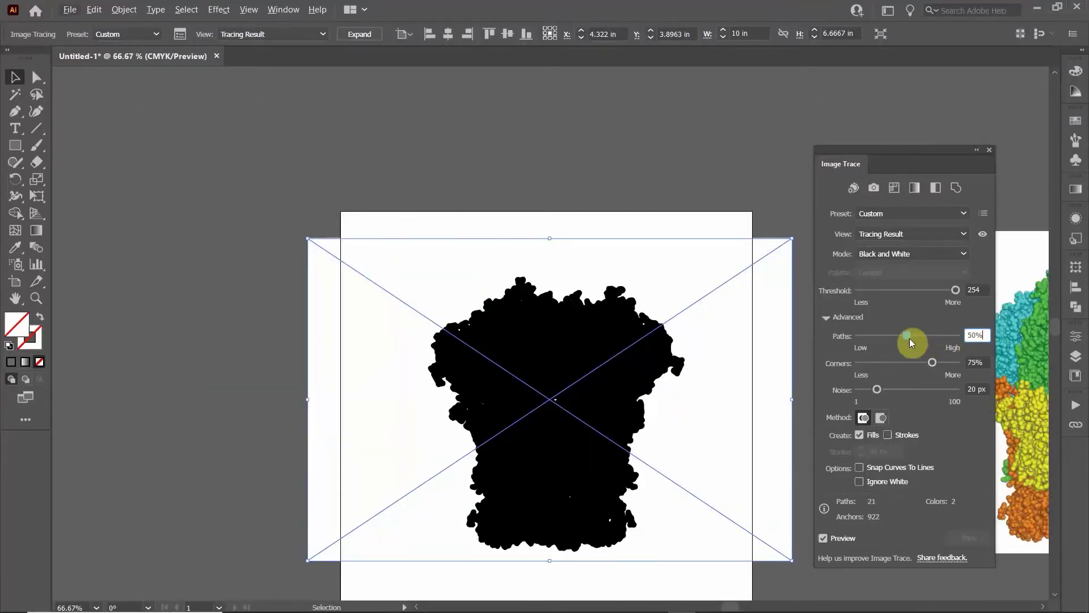
{"action": "left_click_drag", "start_coordinate": [905, 339], "coordinate": [919, 334]}
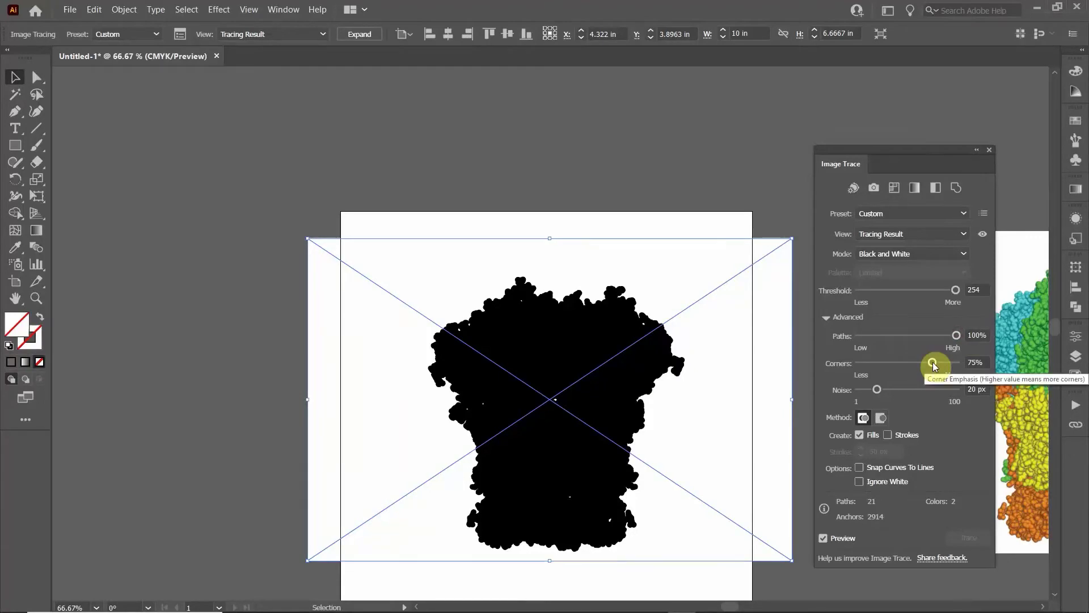
Refine the silhouette's edge detail by setting Noise to 1 px and Corners to 100%
{"action": "scroll", "coordinate": [467, 418], "scroll_direction": "up", "scroll_amount": 7, "text": "alt"}
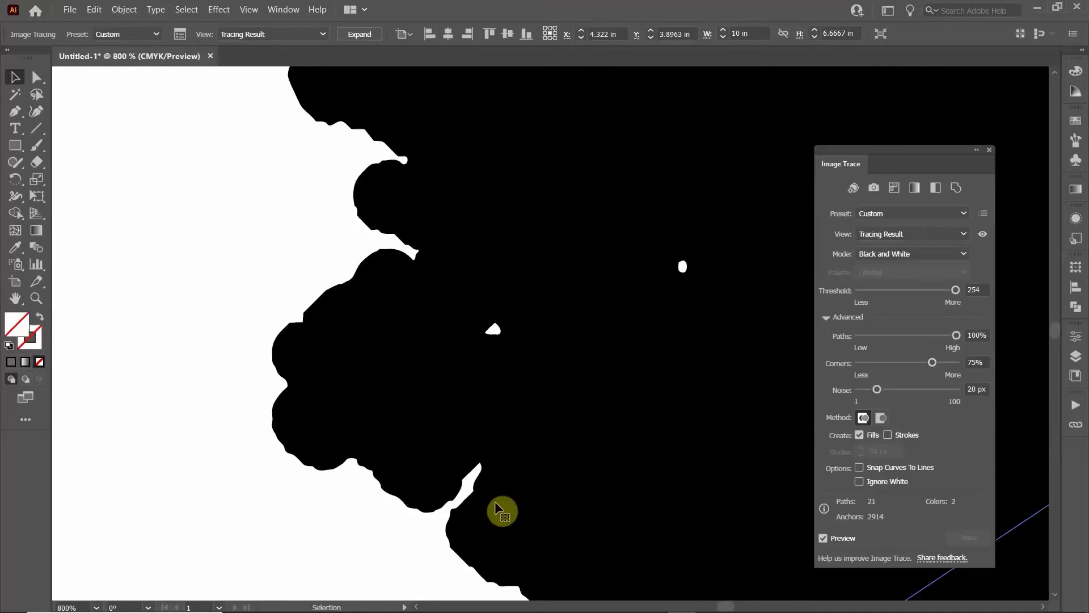
{"action": "left_click_drag", "start_coordinate": [877, 390], "coordinate": [845, 392]}
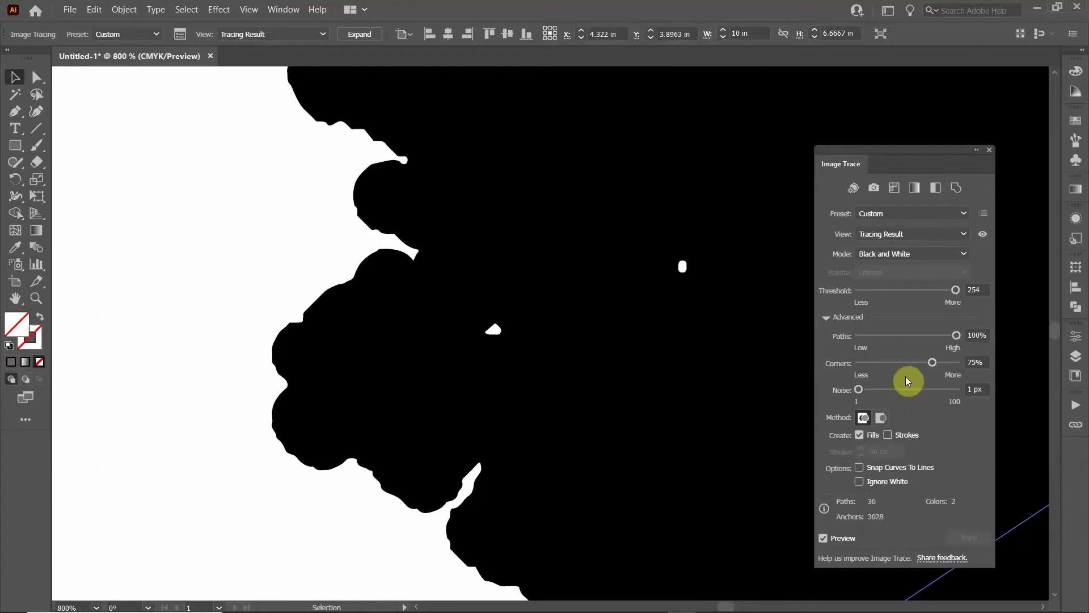
{"action": "left_click_drag", "start_coordinate": [931, 366], "coordinate": [978, 376]}
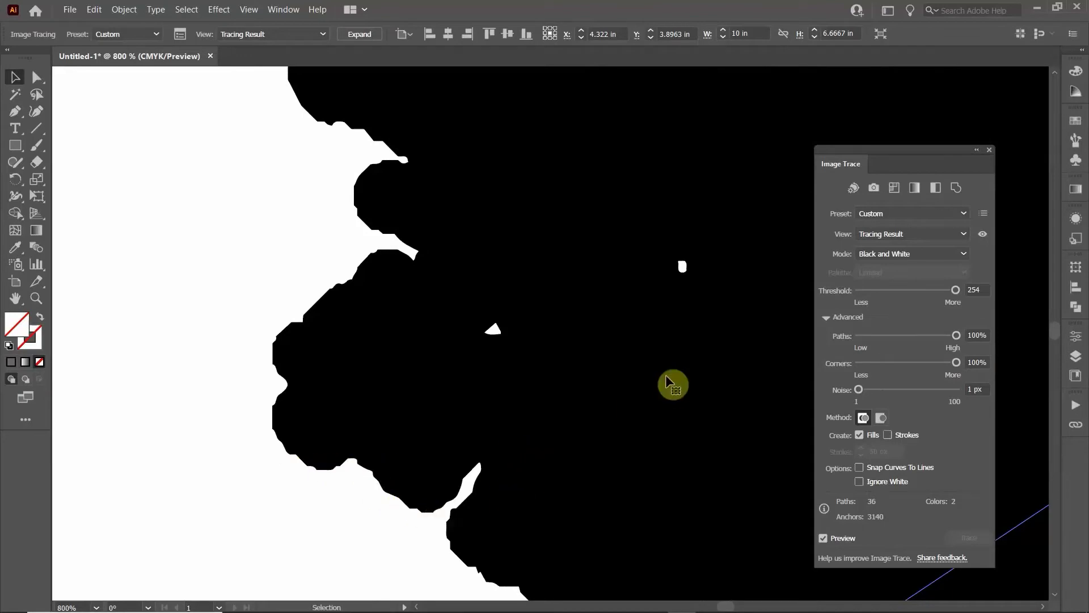
Close the Image Trace settings and expand the silhouette trace into editable vector paths
{"action": "scroll", "coordinate": [658, 379], "scroll_direction": "down", "scroll_amount": 5, "text": "alt"}
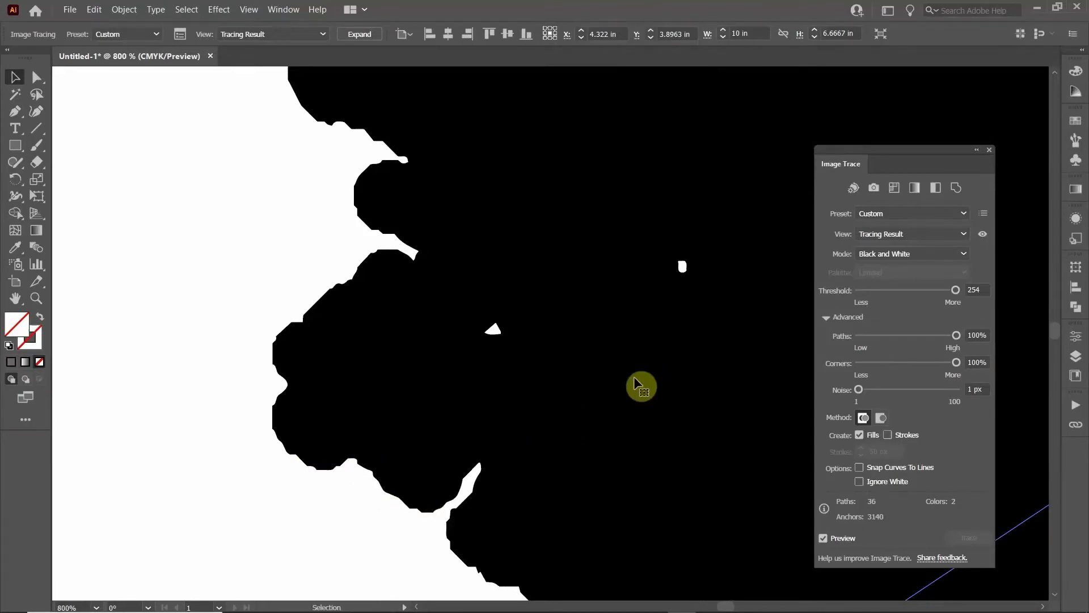
{"action": "scroll", "coordinate": [638, 381], "scroll_direction": "down", "scroll_amount": 4, "text": "alt"}
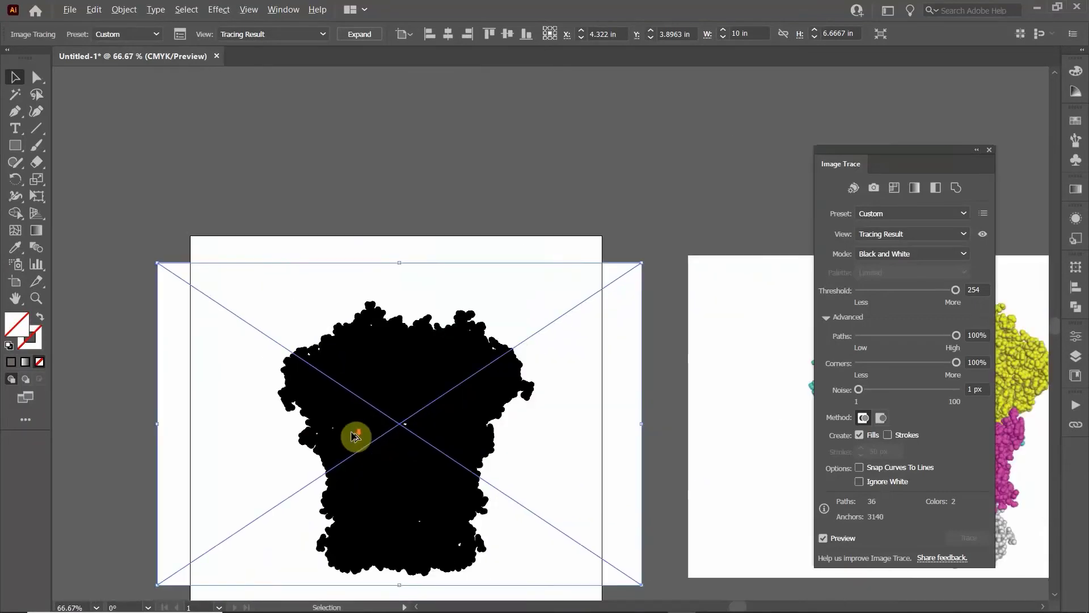
{"action": "left_click", "coordinate": [990, 151]}
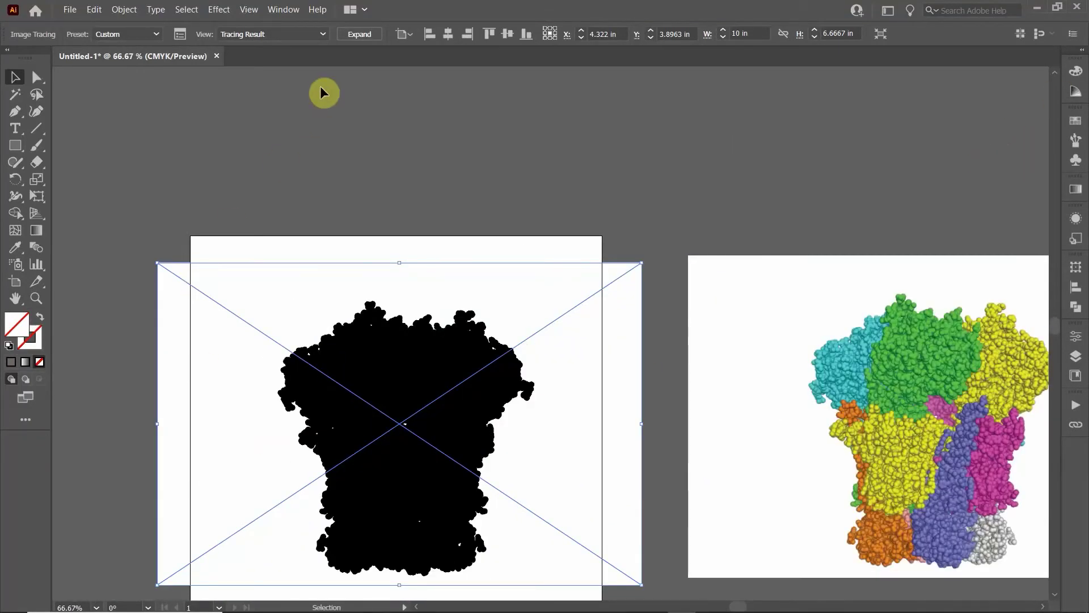
{"action": "left_click", "coordinate": [359, 34]}
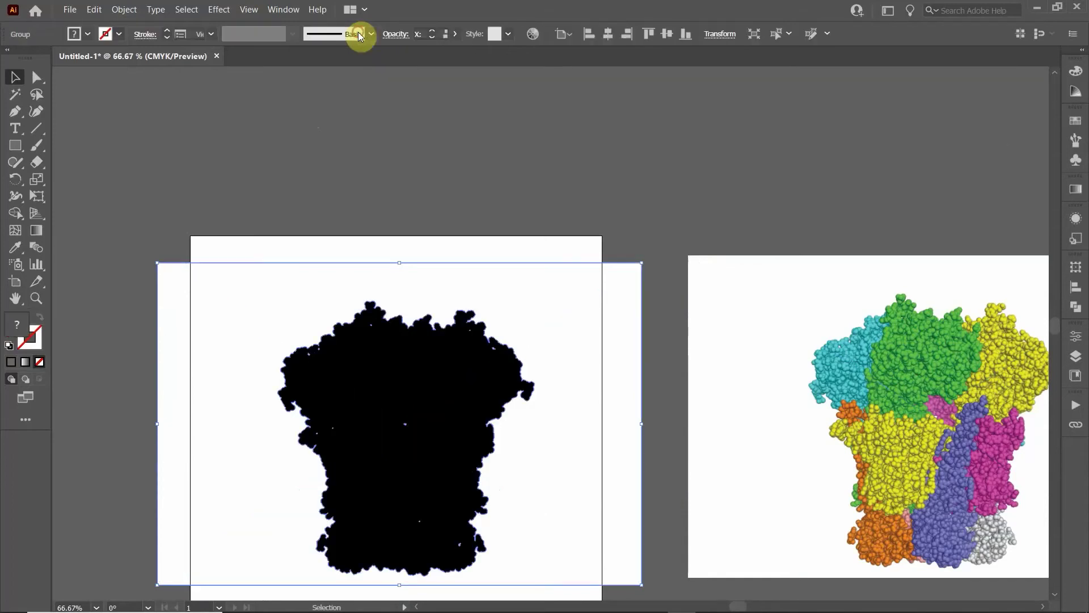
Ungroup the expanded tracing so its white background and black silhouette can be selected separately
{"action": "left_click", "coordinate": [474, 172]}
{"action": "left_click", "coordinate": [504, 291]}
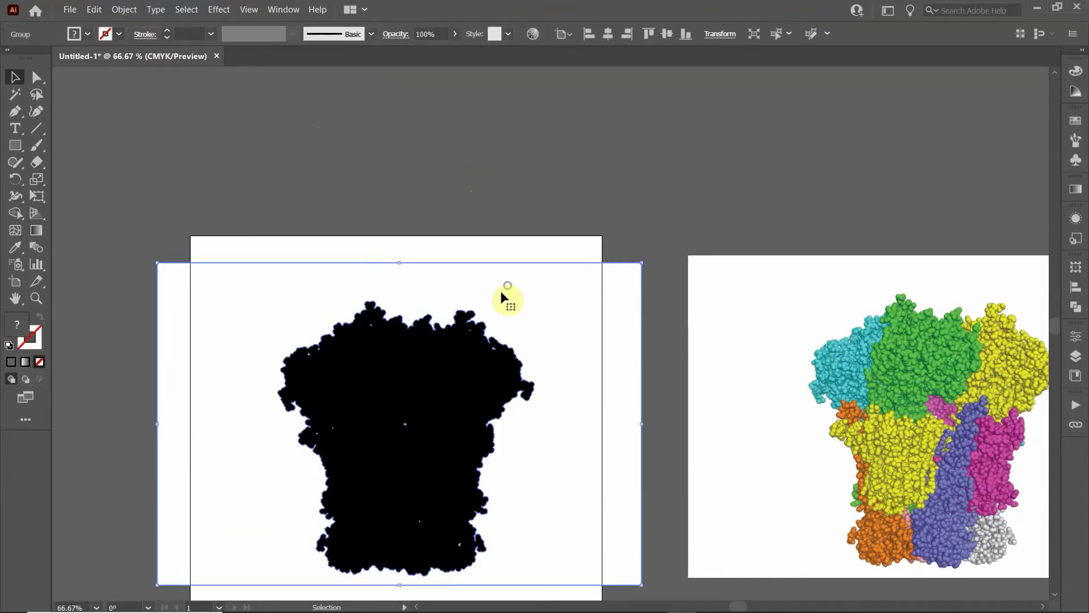
{"action": "scroll", "coordinate": [515, 292], "scroll_direction": "down", "scroll_amount": 2}
{"action": "right_click", "coordinate": [522, 244]}
{"action": "left_click", "coordinate": [554, 337]}
{"action": "left_click", "coordinate": [494, 190]}
Delete the white background shape around the silhouette and select the remaining black silhouette
{"action": "left_click", "coordinate": [610, 261]}
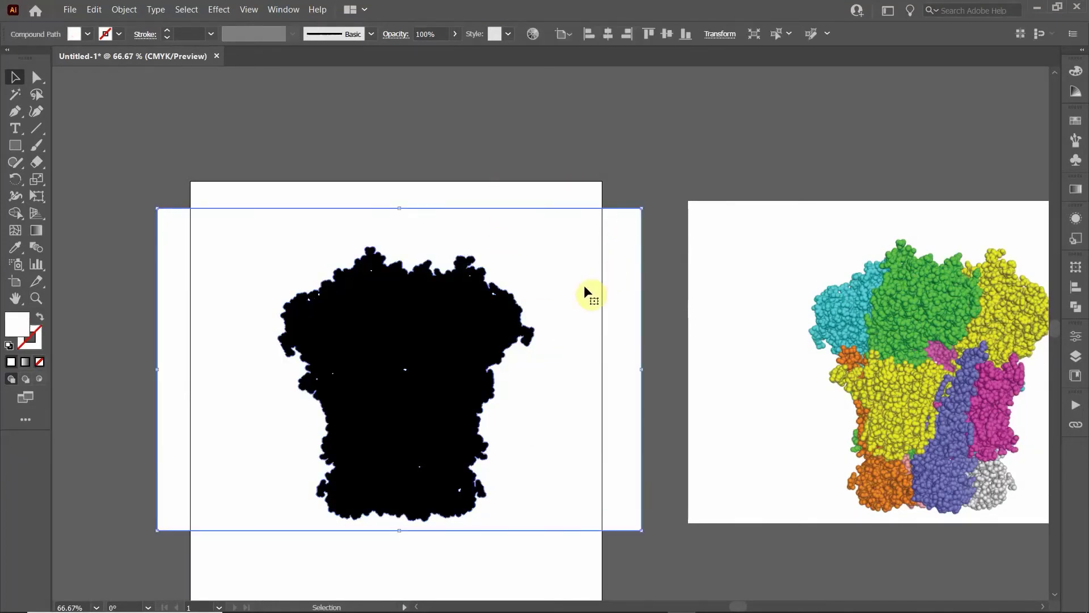
{"action": "key", "text": "Delete"}
{"action": "left_click", "coordinate": [440, 354]}
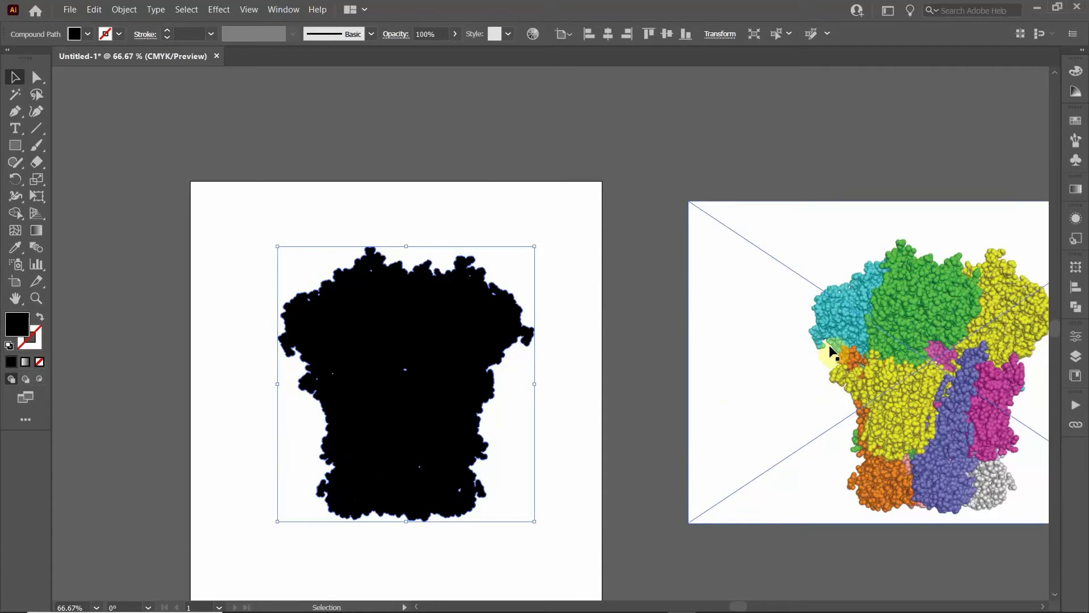
Move the coloured protein image onto the artboard over the silhouette and send it to the back
{"action": "left_click_drag", "start_coordinate": [833, 322], "coordinate": [364, 344]}
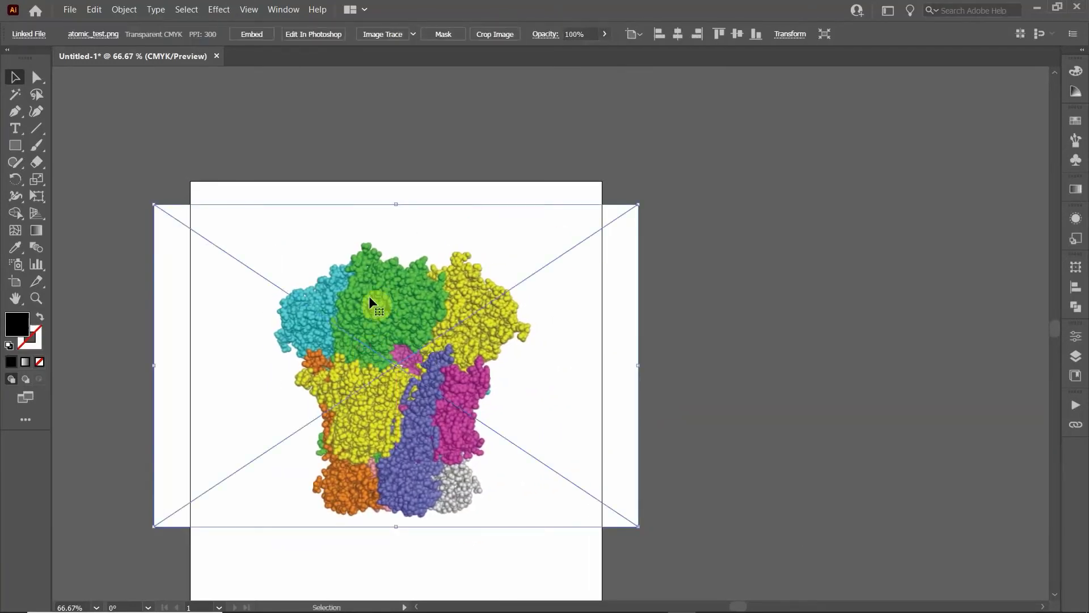
{"action": "right_click", "coordinate": [370, 297]}
{"action": "mouse_move", "coordinate": [402, 392]}
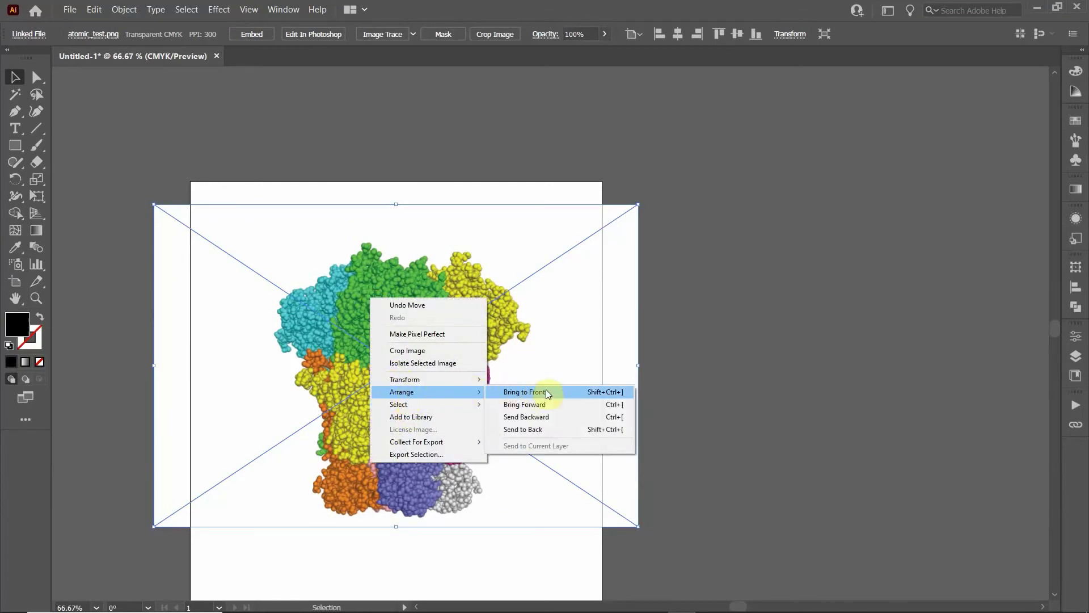
{"action": "left_click", "coordinate": [526, 426]}
{"action": "left_click", "coordinate": [743, 380]}
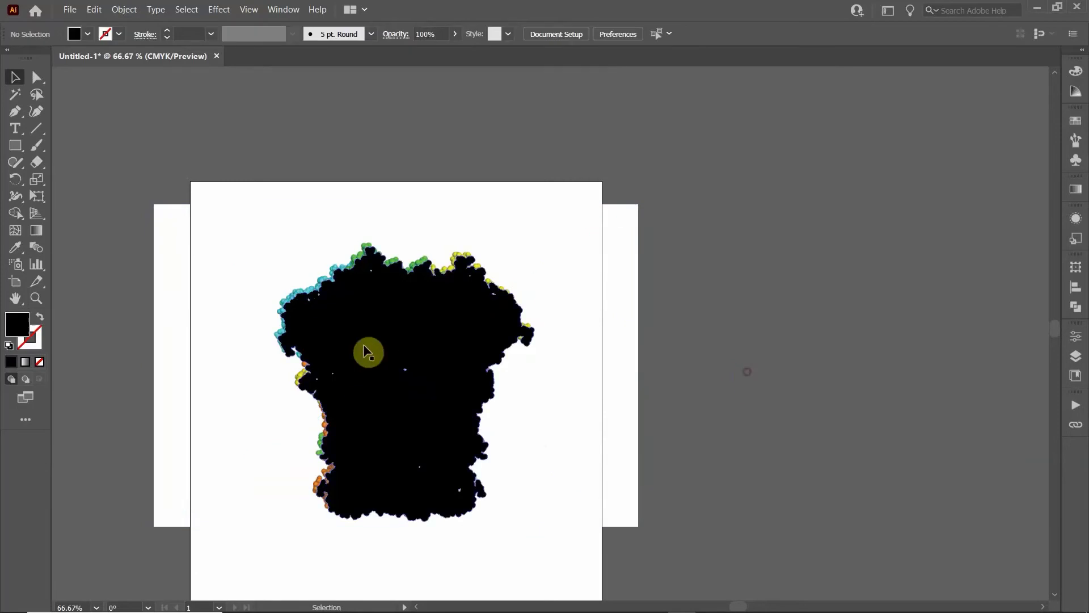
Align the black silhouette precisely over the coloured protein image, checking the match along the atom edges
{"action": "left_click", "coordinate": [348, 320]}
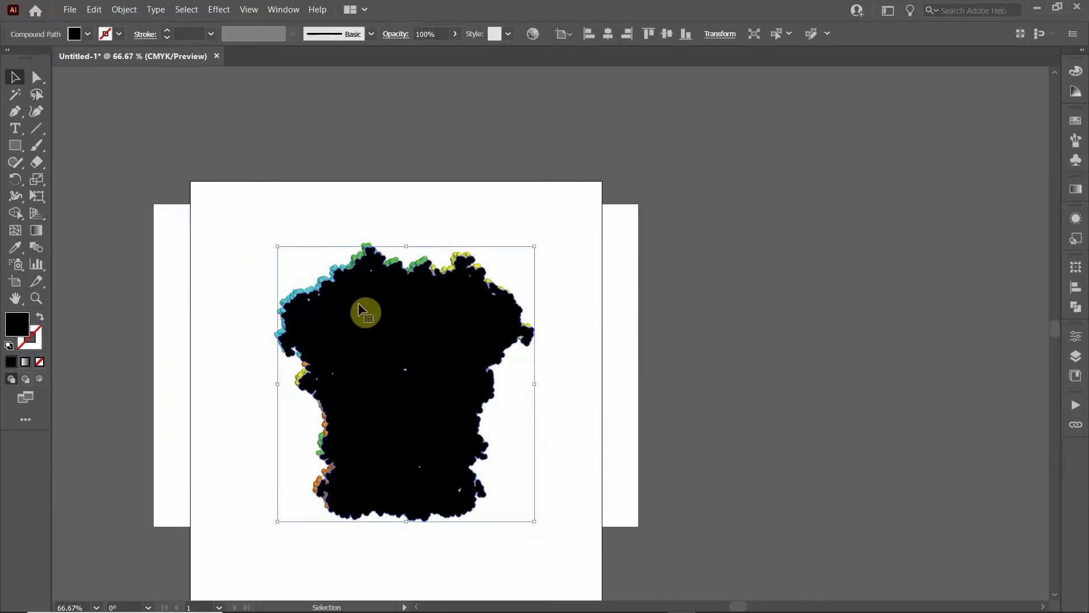
{"action": "scroll", "coordinate": [290, 307], "scroll_direction": "up", "scroll_amount": 2, "text": "alt"}
{"action": "scroll", "coordinate": [260, 321], "scroll_direction": "up", "scroll_amount": 7, "text": "alt"}
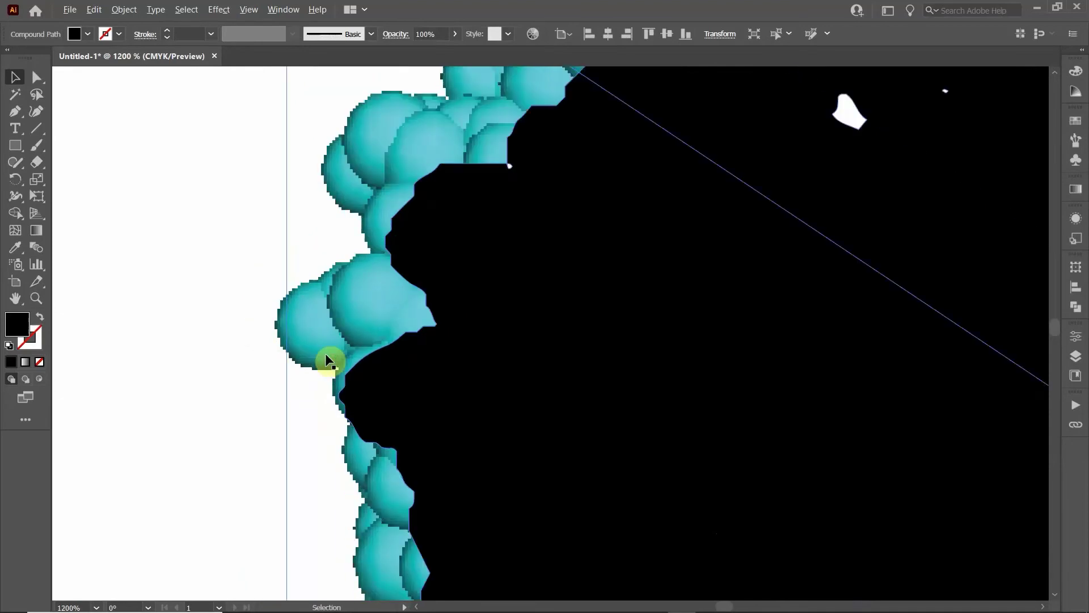
{"action": "left_click_drag", "start_coordinate": [491, 390], "coordinate": [481, 386]}
{"action": "left_click_drag", "start_coordinate": [455, 355], "coordinate": [427, 320]}
{"action": "scroll", "coordinate": [457, 361], "scroll_direction": "down", "scroll_amount": 5, "text": "alt"}
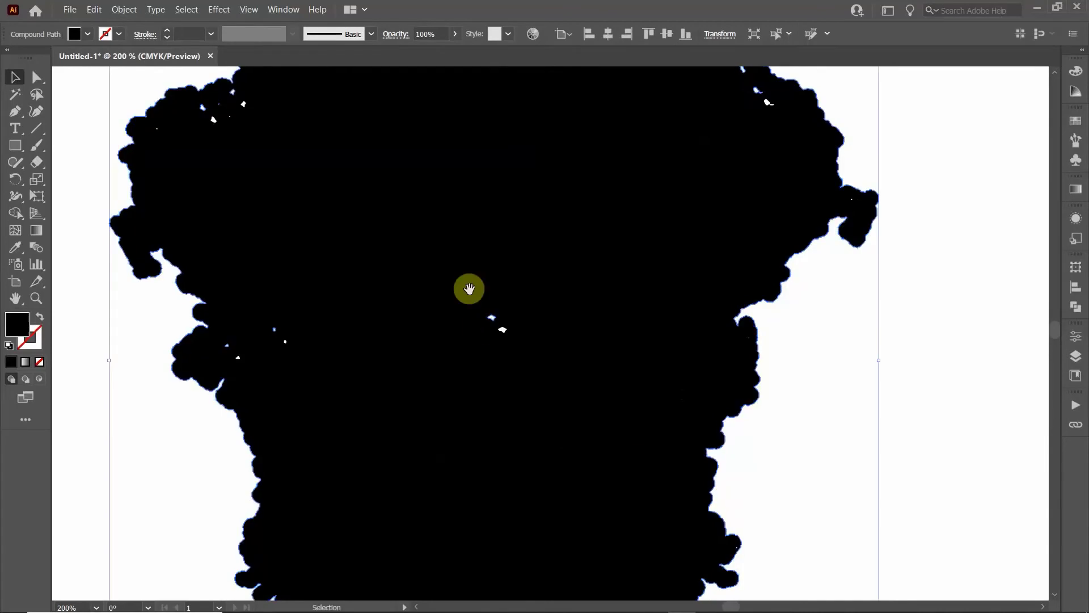
{"action": "left_click_drag", "start_coordinate": [629, 471], "coordinate": [417, 214]}
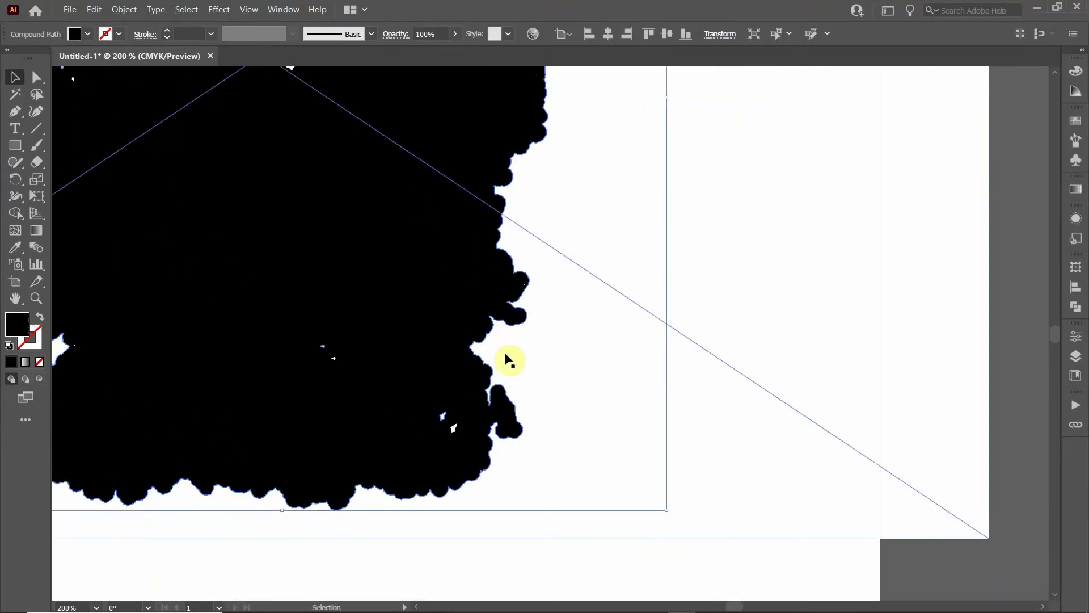
{"action": "left_click_drag", "start_coordinate": [486, 406], "coordinate": [498, 360]}
{"action": "scroll", "coordinate": [505, 354], "scroll_direction": "up", "scroll_amount": 1}
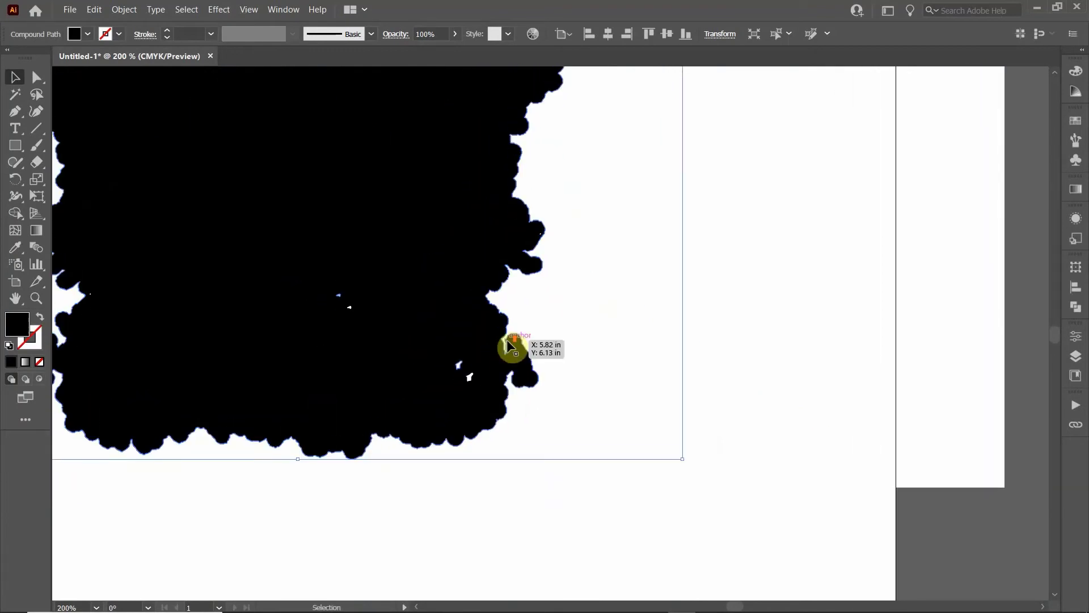
Swap the silhouette's fill and stroke so it becomes an unfilled black outline, and set the stroke weight to 0.5 pt
{"action": "scroll", "coordinate": [510, 345], "scroll_direction": "up", "scroll_amount": 8, "text": "alt"}
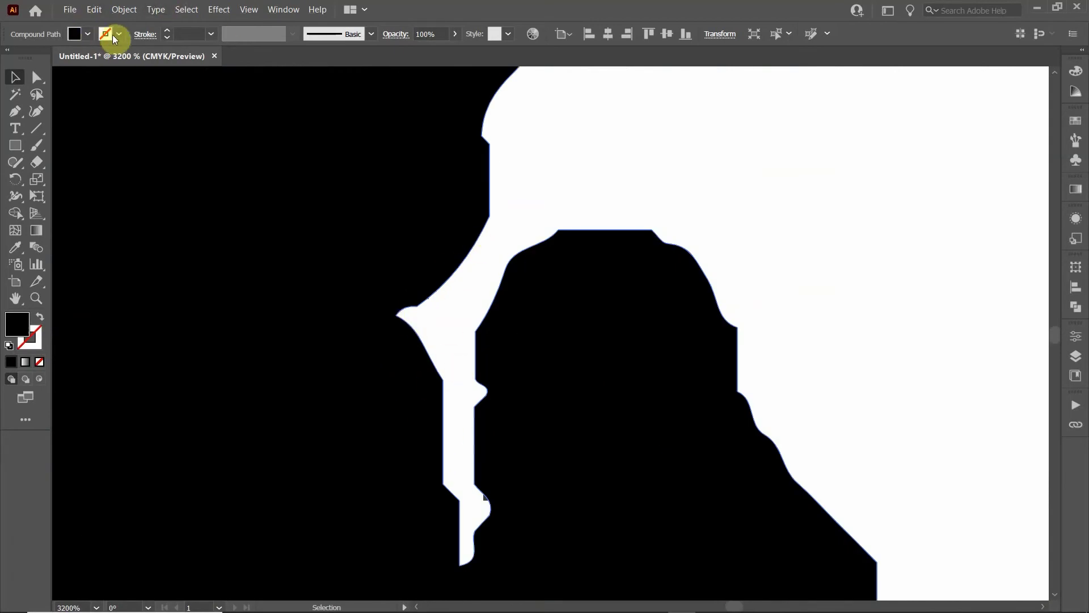
{"action": "left_click", "coordinate": [39, 318]}
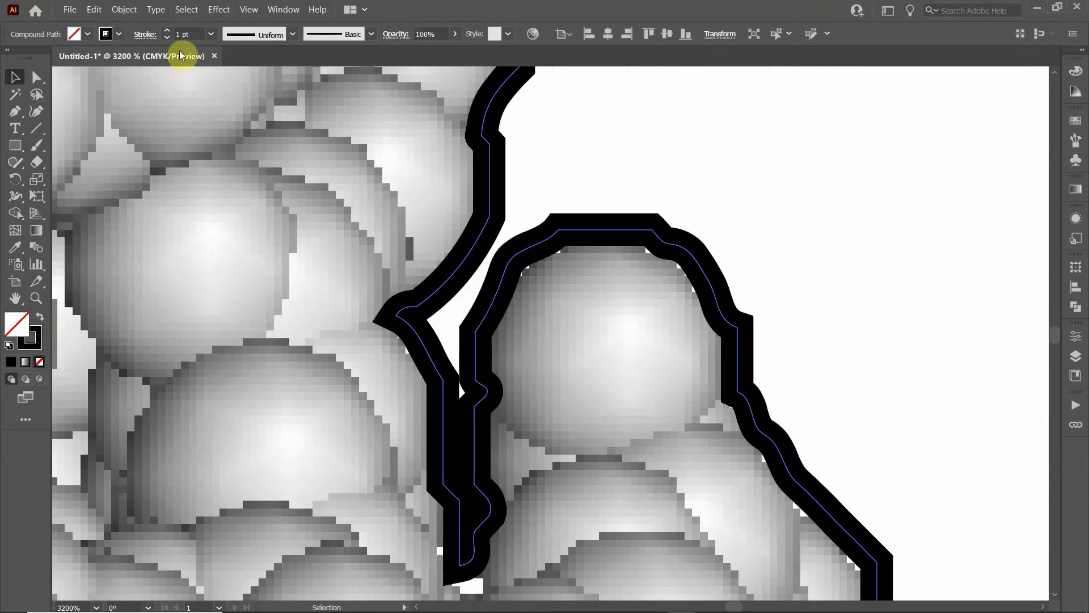
{"action": "left_click", "coordinate": [191, 34]}
{"action": "type", "text": "0.5"}
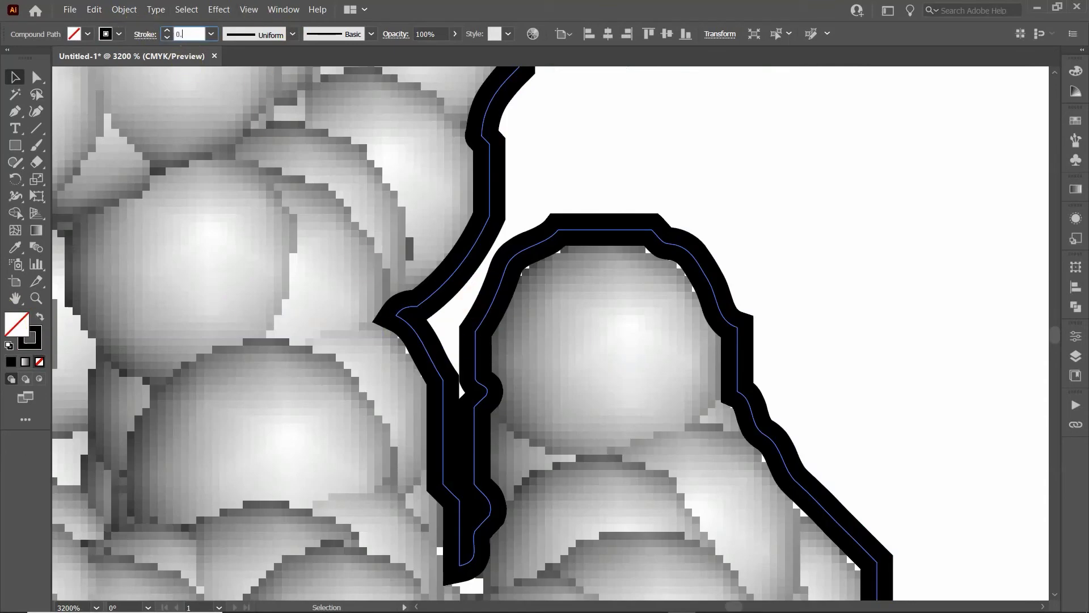
{"action": "key", "text": "Return"}
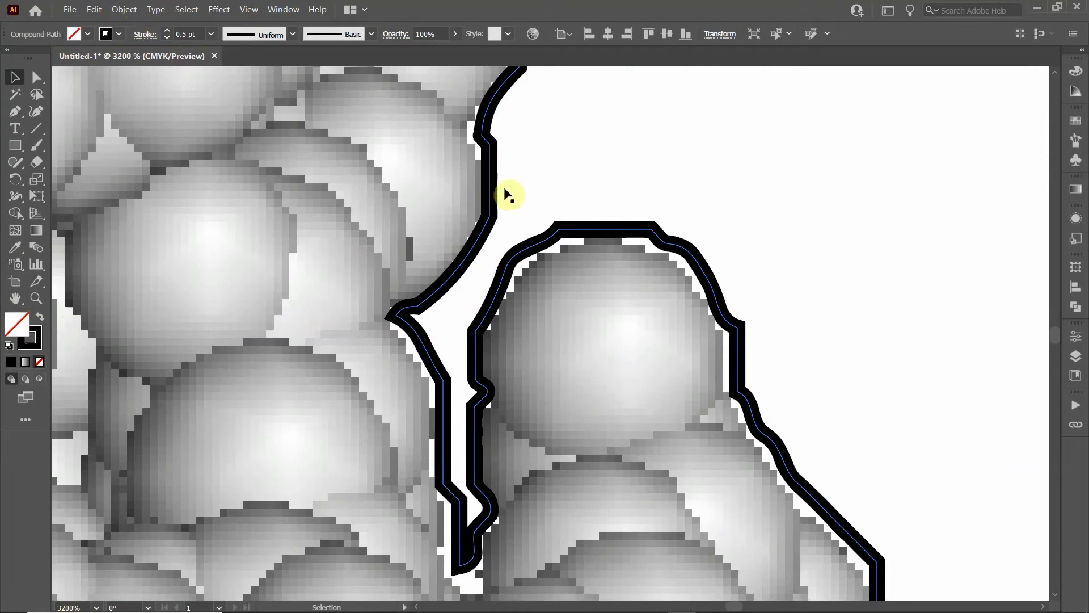
Nudge the outline slightly downward to fit the atom edges, and check the match around the protein's perimeter
{"action": "left_click_drag", "start_coordinate": [489, 195], "coordinate": [489, 208]}
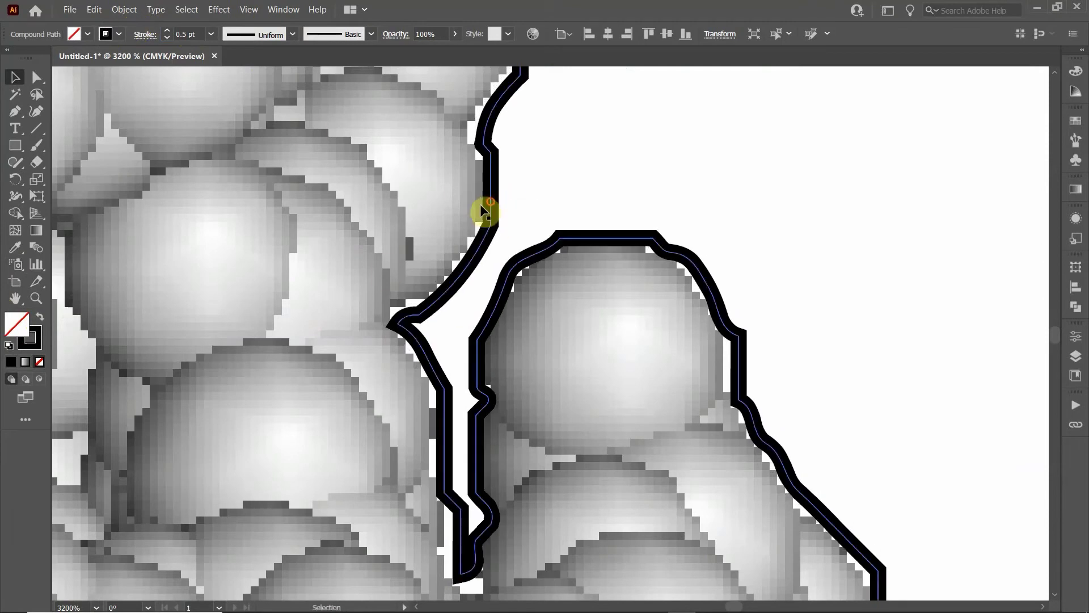
{"action": "scroll", "coordinate": [489, 208], "scroll_direction": "down", "scroll_amount": 5, "text": "alt"}
{"action": "left_click_drag", "start_coordinate": [269, 274], "coordinate": [419, 313]}
{"action": "left_click_drag", "start_coordinate": [525, 378], "coordinate": [628, 554]}
{"action": "left_click_drag", "start_coordinate": [613, 256], "coordinate": [614, 401]}
{"action": "scroll", "coordinate": [540, 414], "scroll_direction": "down", "scroll_amount": 3, "text": "alt"}
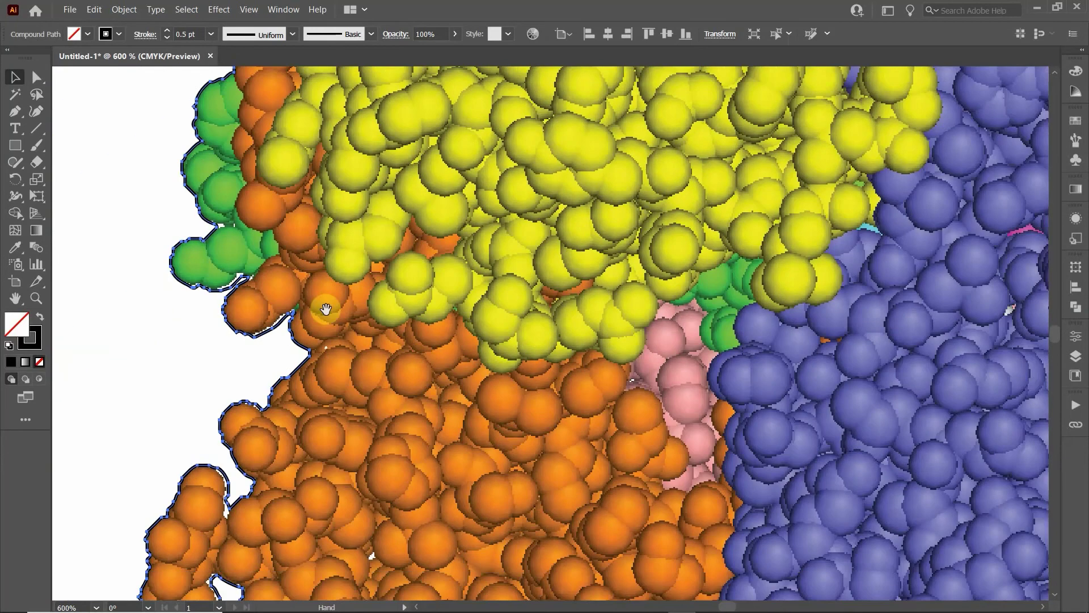
{"action": "scroll", "coordinate": [626, 416], "scroll_direction": "down", "scroll_amount": 2, "text": "alt"}
{"action": "scroll", "coordinate": [757, 406], "scroll_direction": "down", "scroll_amount": 2, "text": "alt"}
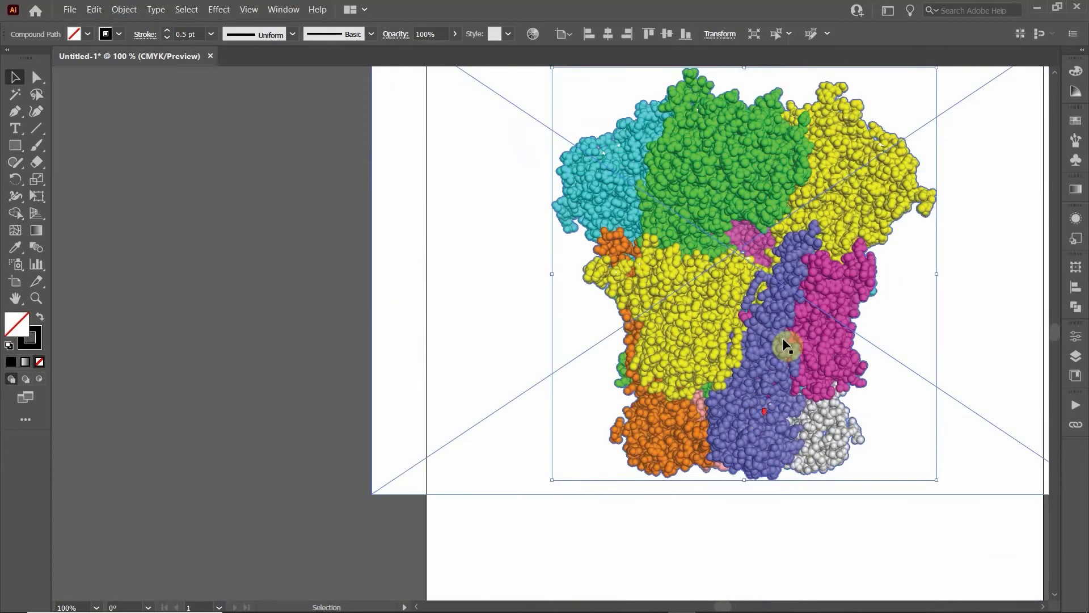
{"action": "scroll", "coordinate": [508, 444], "scroll_direction": "down", "scroll_amount": 1, "text": "alt"}
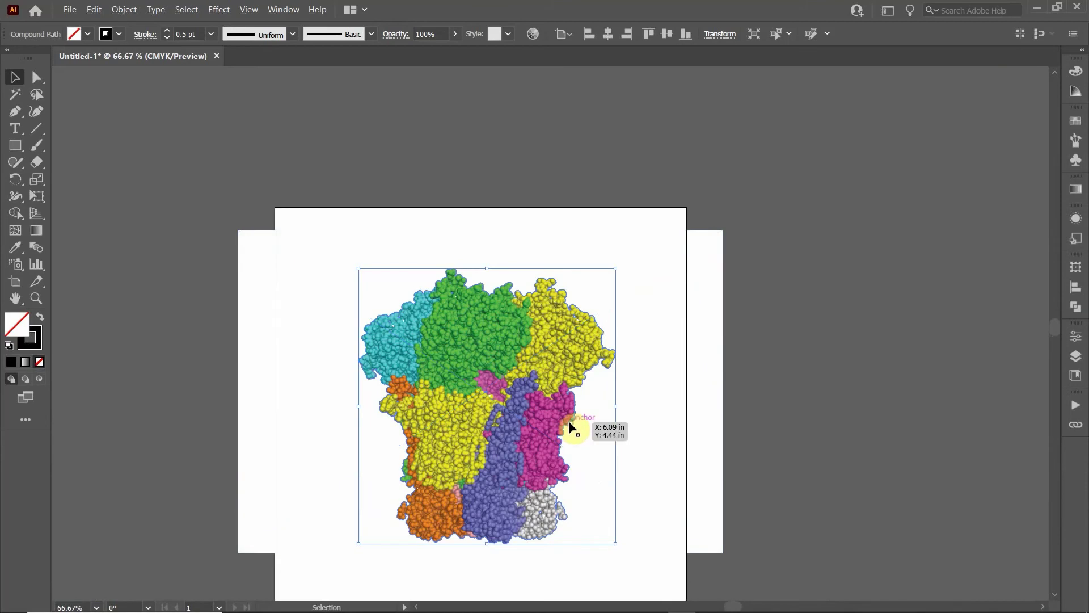
Place a duplicate of the protein outline on the empty canvas to the right of the artboard and deselect it
{"action": "left_click_drag", "start_coordinate": [569, 422], "coordinate": [1030, 267]}
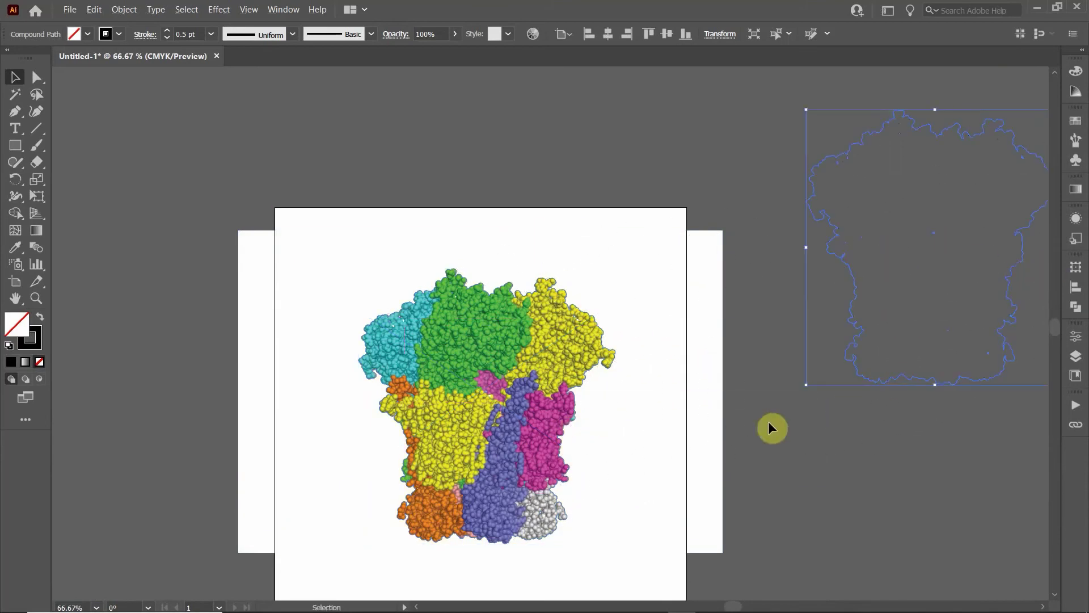
{"action": "left_click", "coordinate": [806, 491]}
{"action": "scroll", "coordinate": [567, 446], "scroll_direction": "up", "scroll_amount": 3, "text": "alt"}
{"action": "scroll", "coordinate": [570, 448], "scroll_direction": "up", "scroll_amount": 3, "text": "alt"}
{"action": "scroll", "coordinate": [296, 365], "scroll_direction": "down", "scroll_amount": 5, "text": "alt"}
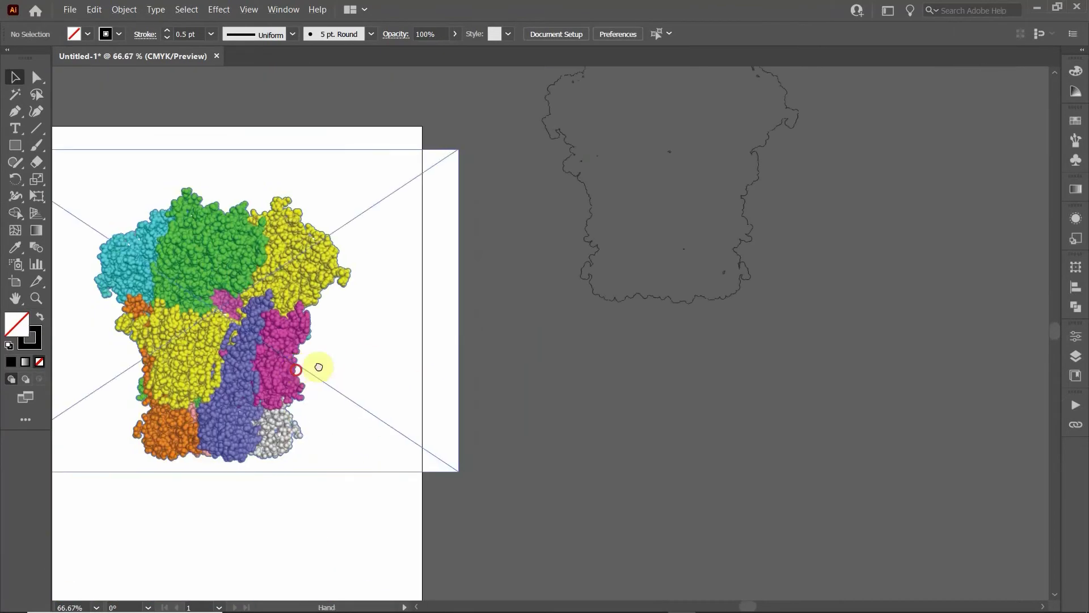
Select the coloured image together with everything over it and try to make a clipping mask from the selection
{"action": "left_click_drag", "start_coordinate": [295, 369], "coordinate": [564, 403]}
{"action": "left_click_drag", "start_coordinate": [756, 552], "coordinate": [459, 247]}
{"action": "left_click_drag", "start_coordinate": [765, 552], "coordinate": [373, 212]}
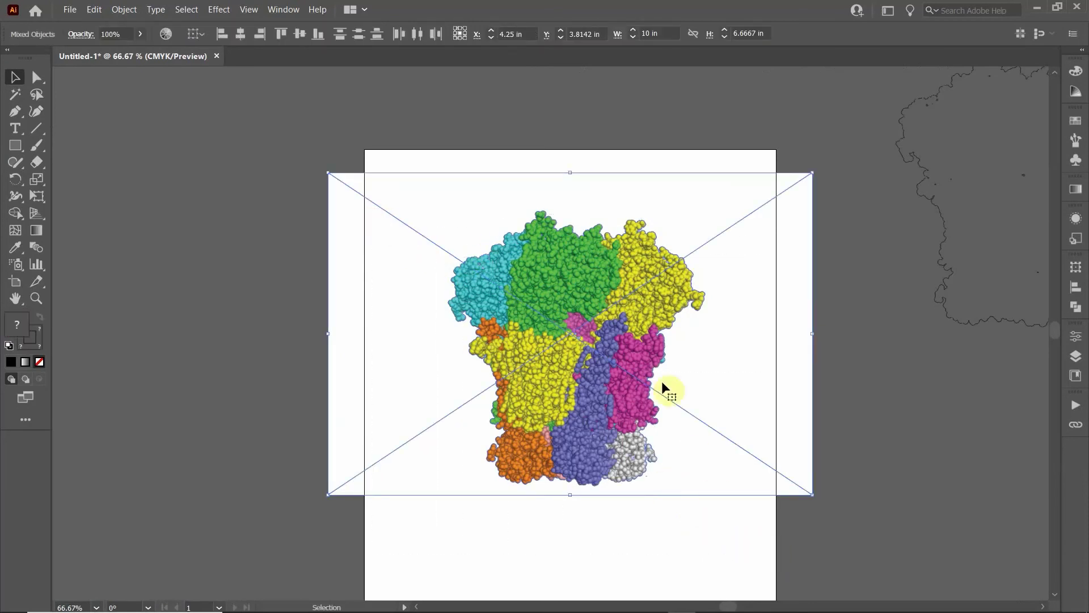
{"action": "scroll", "coordinate": [672, 436], "scroll_direction": "up", "scroll_amount": 5, "text": "alt"}
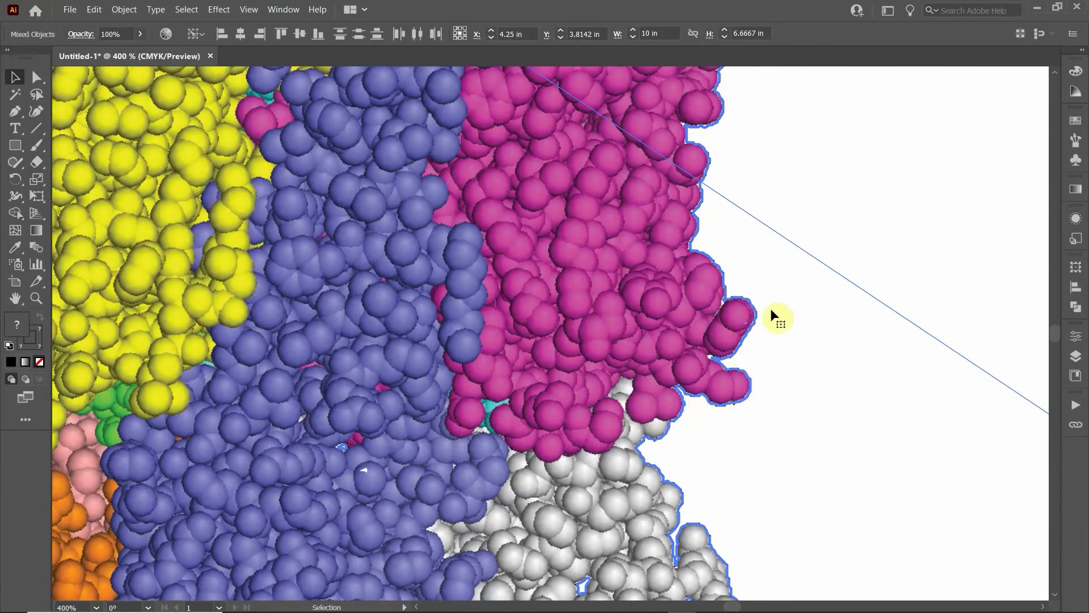
{"action": "right_click", "coordinate": [683, 407]}
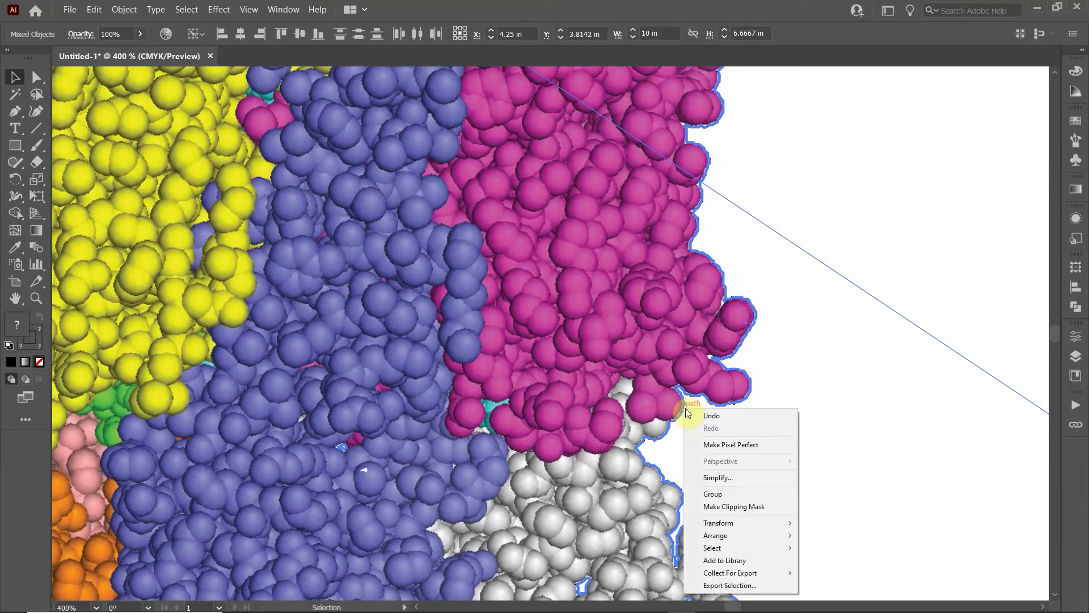
{"action": "left_click", "coordinate": [719, 507]}
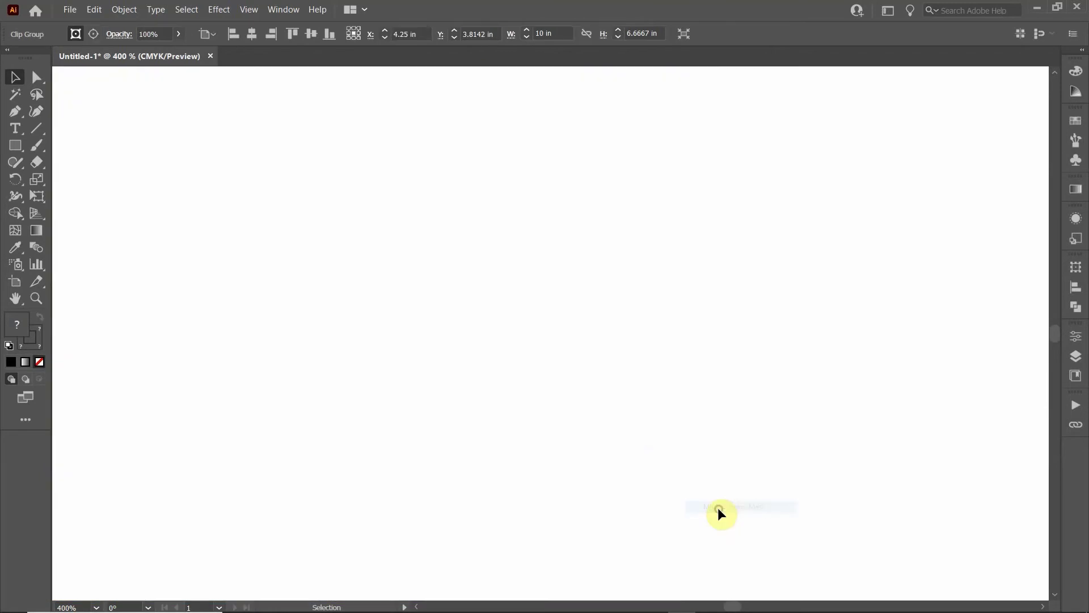
Inspect the resulting clip group on the artboard and undo the clipping mask
{"action": "scroll", "coordinate": [717, 507], "scroll_direction": "down", "scroll_amount": 6, "text": "alt"}
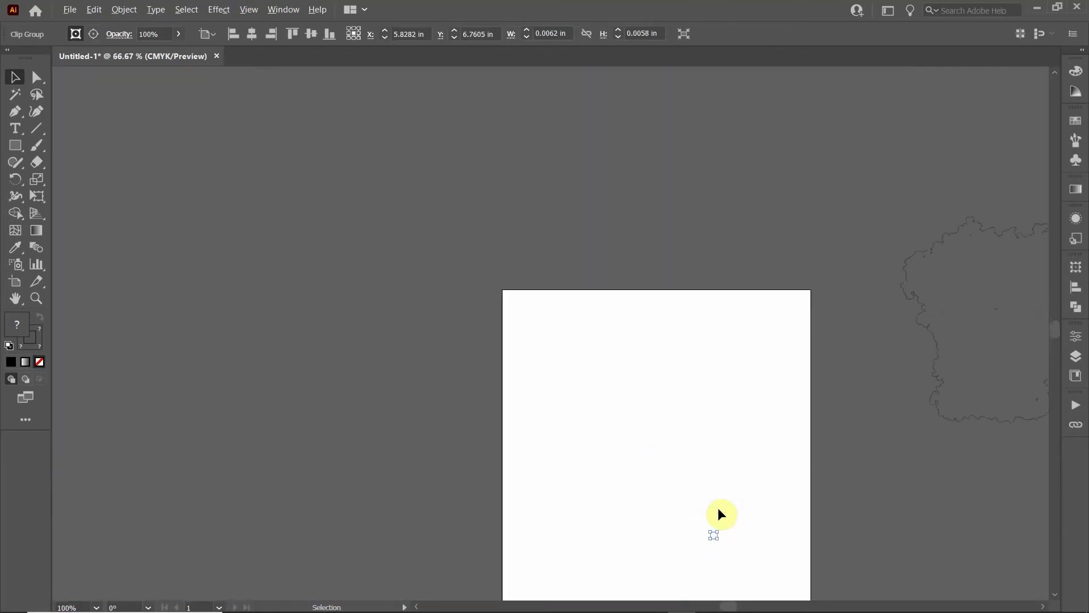
{"action": "left_click", "coordinate": [574, 468]}
{"action": "left_click_drag", "start_coordinate": [481, 397], "coordinate": [665, 505]}
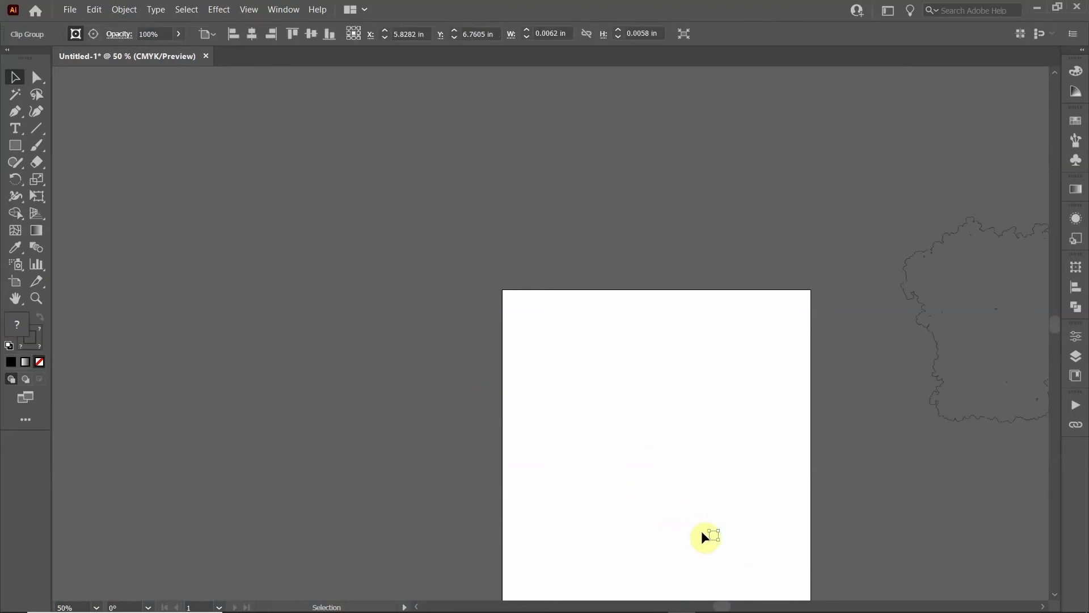
{"action": "scroll", "coordinate": [697, 528], "scroll_direction": "up", "scroll_amount": 8, "text": "alt"}
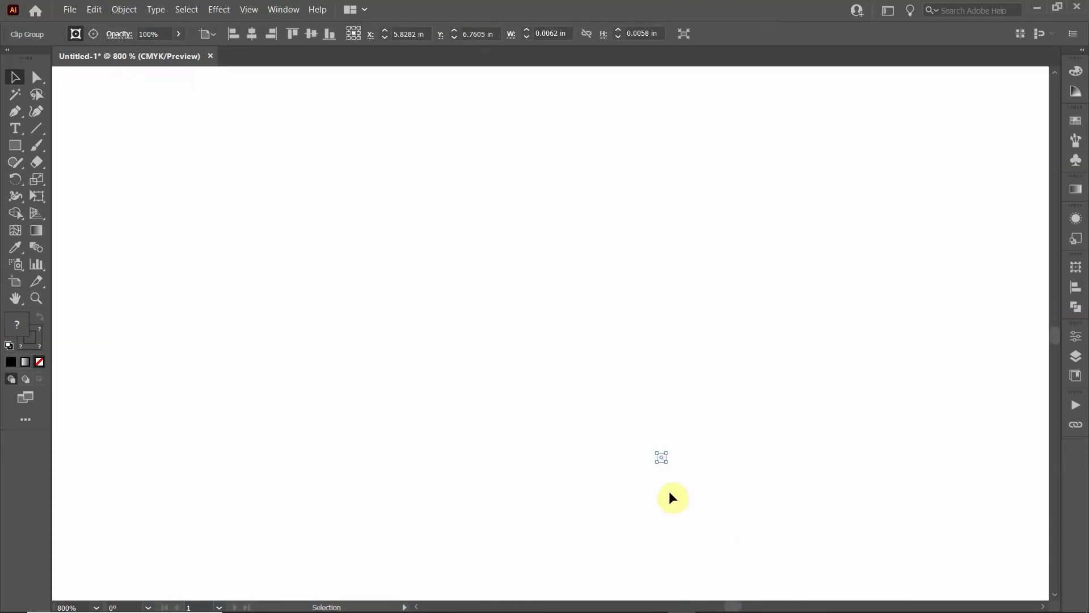
{"action": "key", "text": "a"}
{"action": "key", "text": "ctrl+a"}
{"action": "key", "text": "v"}
{"action": "scroll", "coordinate": [640, 480], "scroll_direction": "down", "scroll_amount": 3, "text": "alt"}
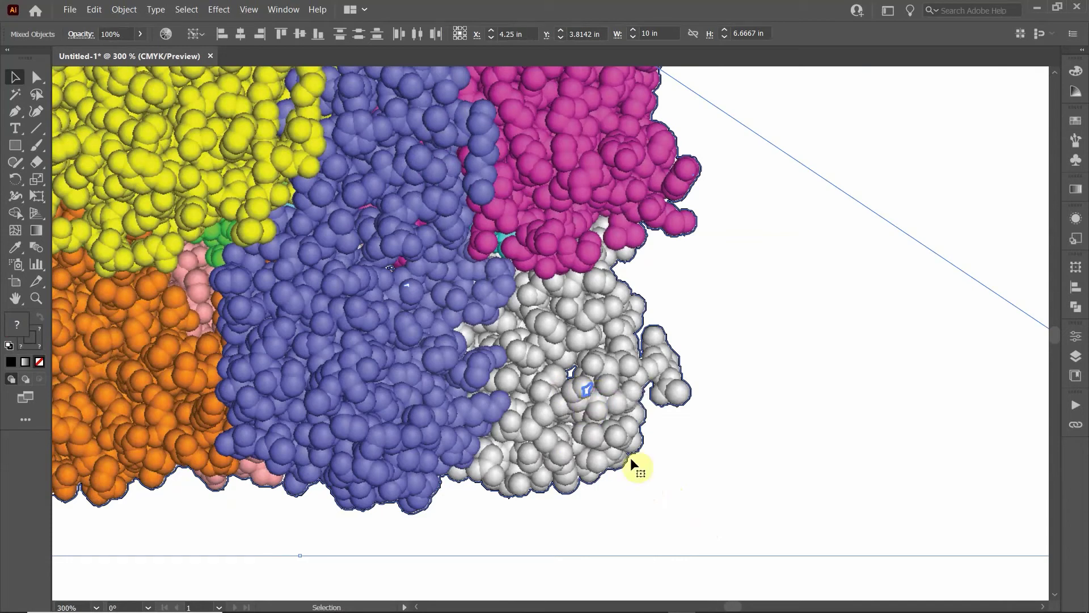
Try to delete the stray white fragment over the white subunit with everything still selected, and undo the deletion
{"action": "scroll", "coordinate": [569, 417], "scroll_direction": "down", "scroll_amount": 3, "text": "alt"}
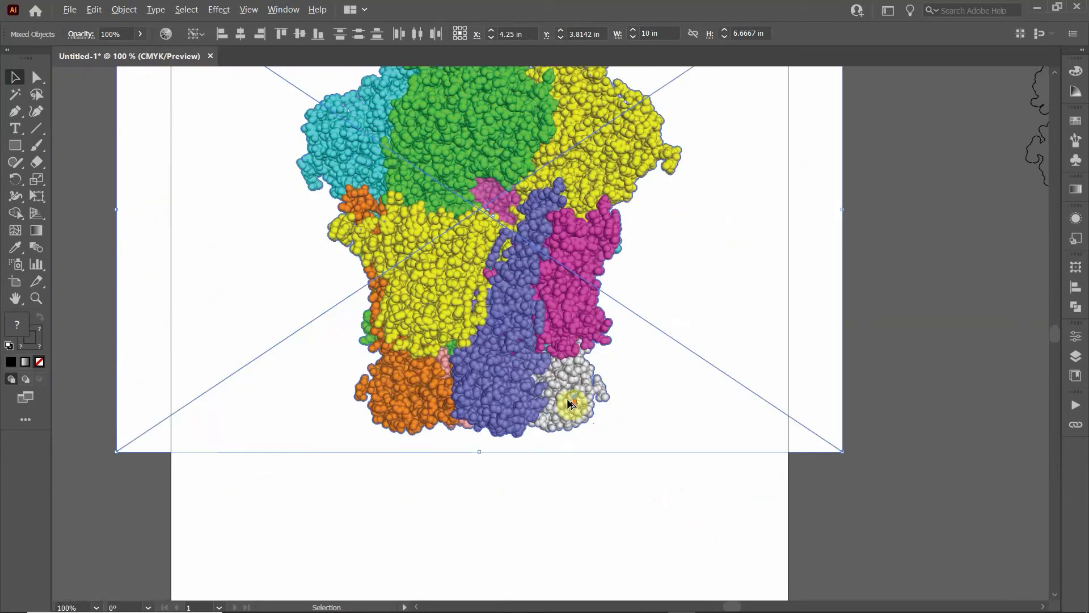
{"action": "scroll", "coordinate": [546, 448], "scroll_direction": "up", "scroll_amount": 2, "text": "alt"}
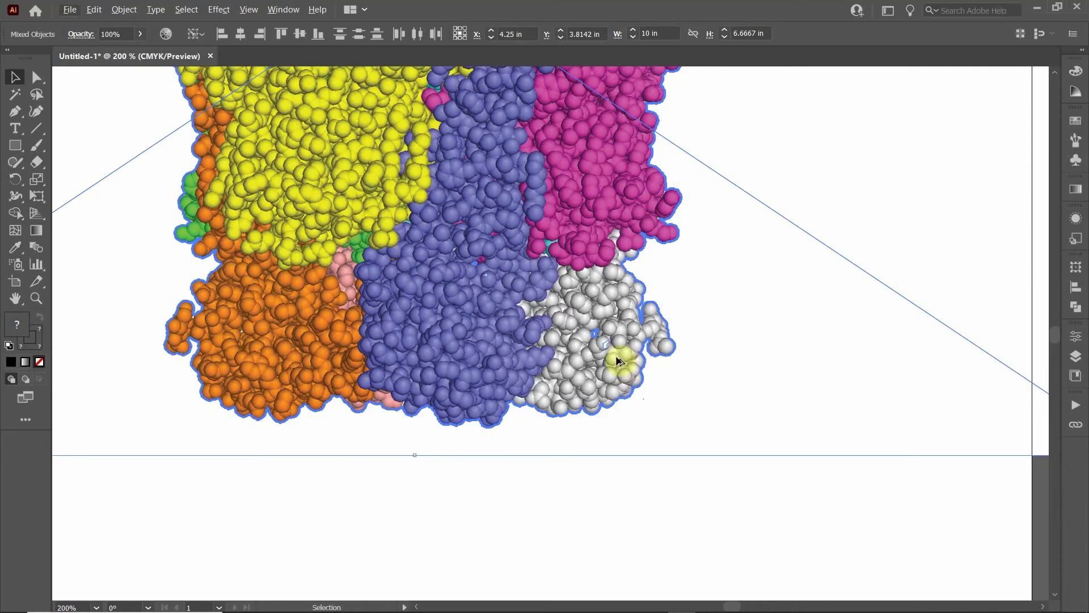
{"action": "scroll", "coordinate": [615, 360], "scroll_direction": "up", "scroll_amount": 5, "text": "alt"}
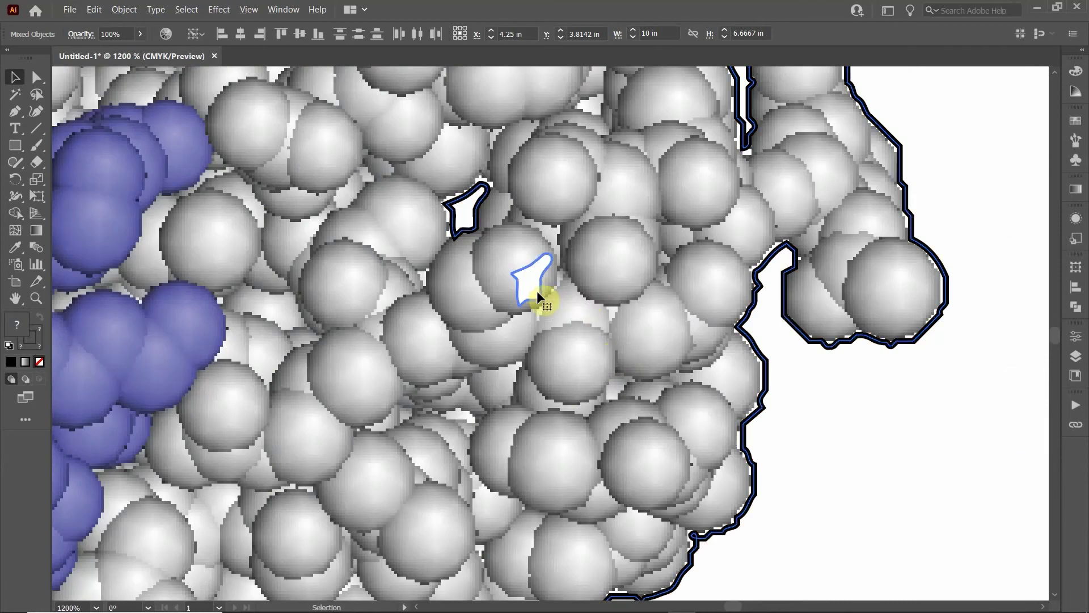
{"action": "key", "text": "Delete"}
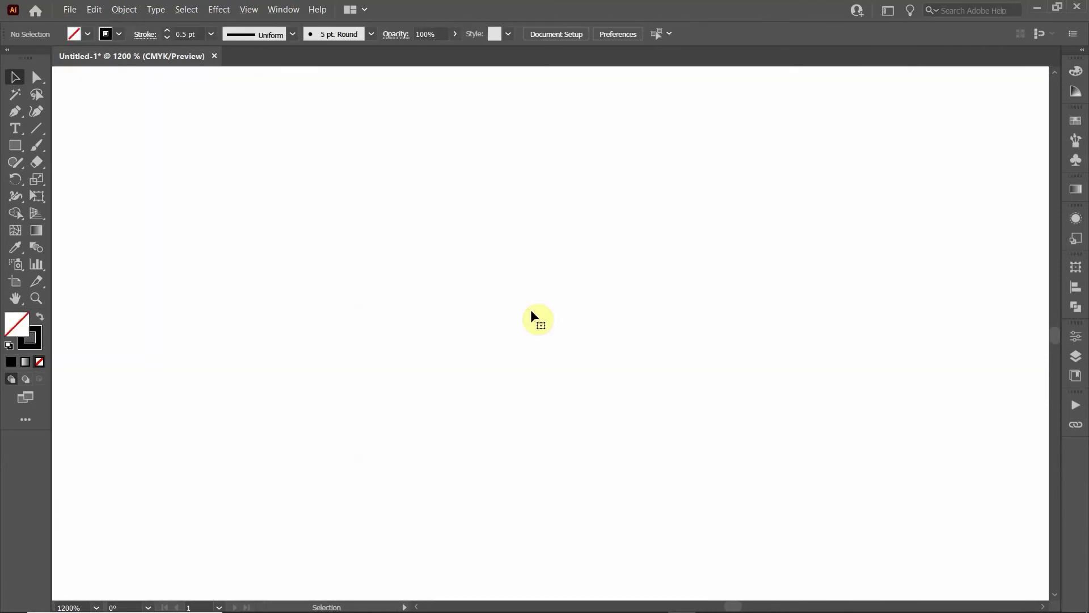
{"action": "key", "text": "ctrl+z"}
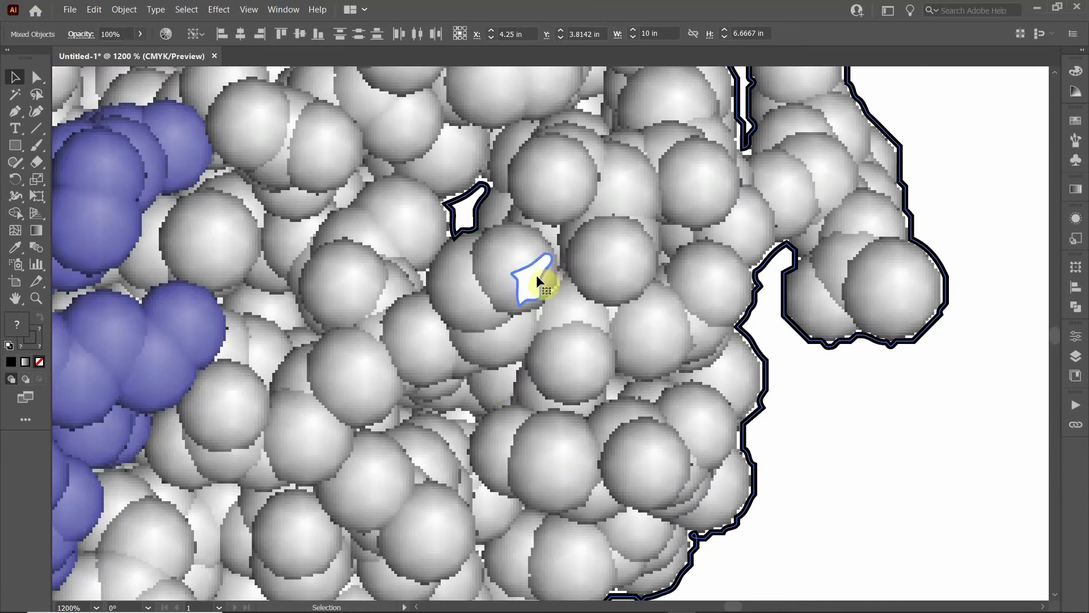
Select only the stray white fragment lying over the white subunit's atoms and delete it
{"action": "key", "text": "ctrl+minus"}
{"action": "key", "text": "ctrl+minus"}
{"action": "key", "text": "ctrl+minus"}
{"action": "key", "text": "ctrl+minus"}
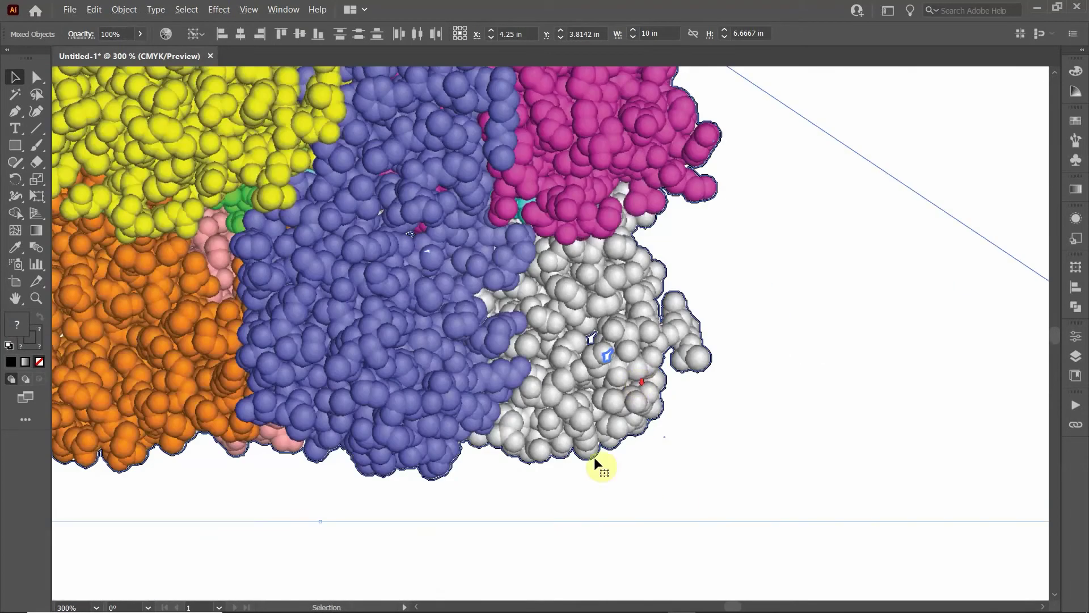
{"action": "left_click", "coordinate": [584, 548]}
{"action": "left_click", "coordinate": [605, 358]}
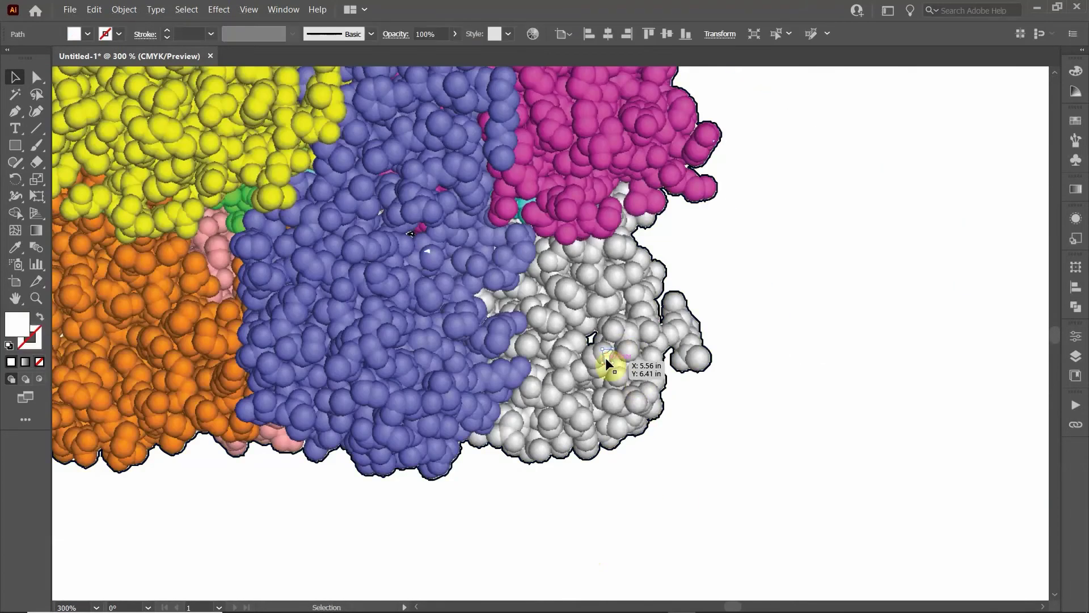
{"action": "key", "text": "ctrl+shift+a"}
{"action": "key", "text": "ctrl+shift+i"}
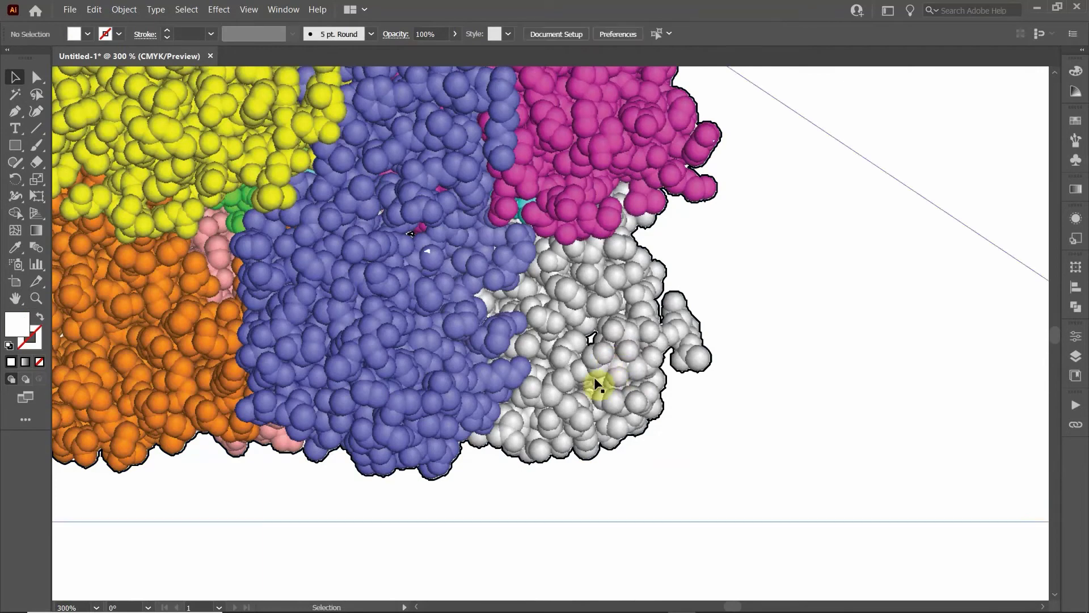
Select the outline and the coloured image, make a clipping mask from them despite the path's complexity, and deselect the result
{"action": "key", "text": "ctrl+1"}
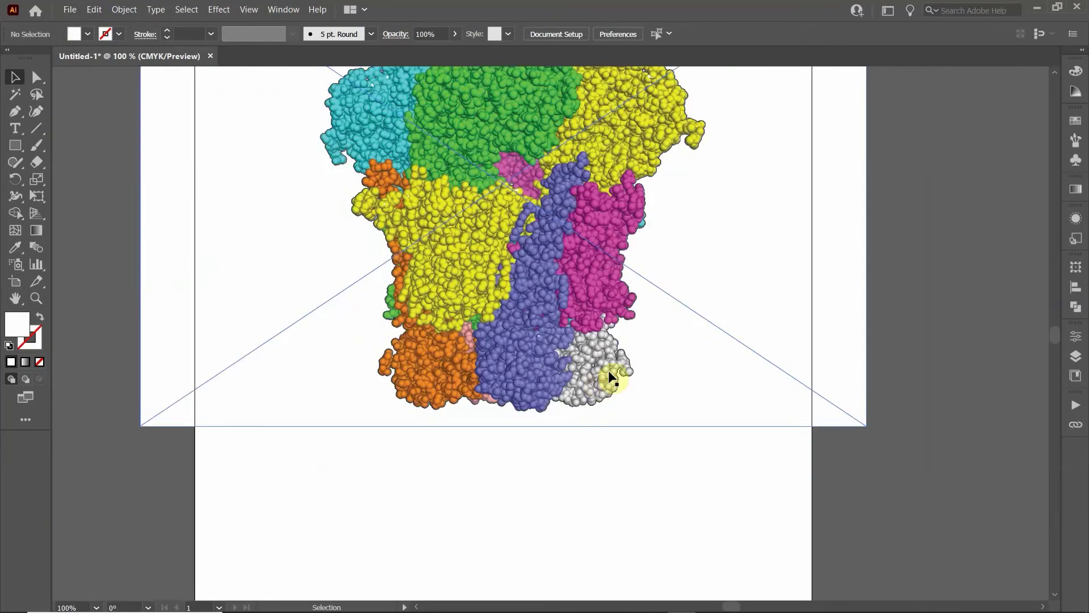
{"action": "left_click", "coordinate": [619, 375]}
{"action": "scroll", "coordinate": [619, 375], "scroll_direction": "up", "scroll_amount": 3}
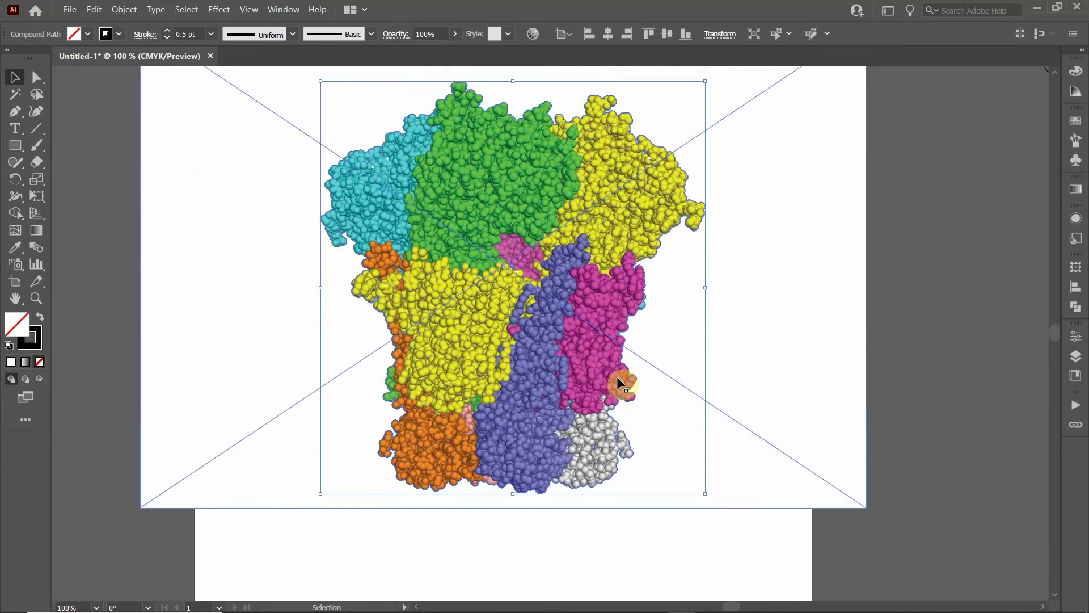
{"action": "left_click", "coordinate": [609, 342], "text": "shift"}
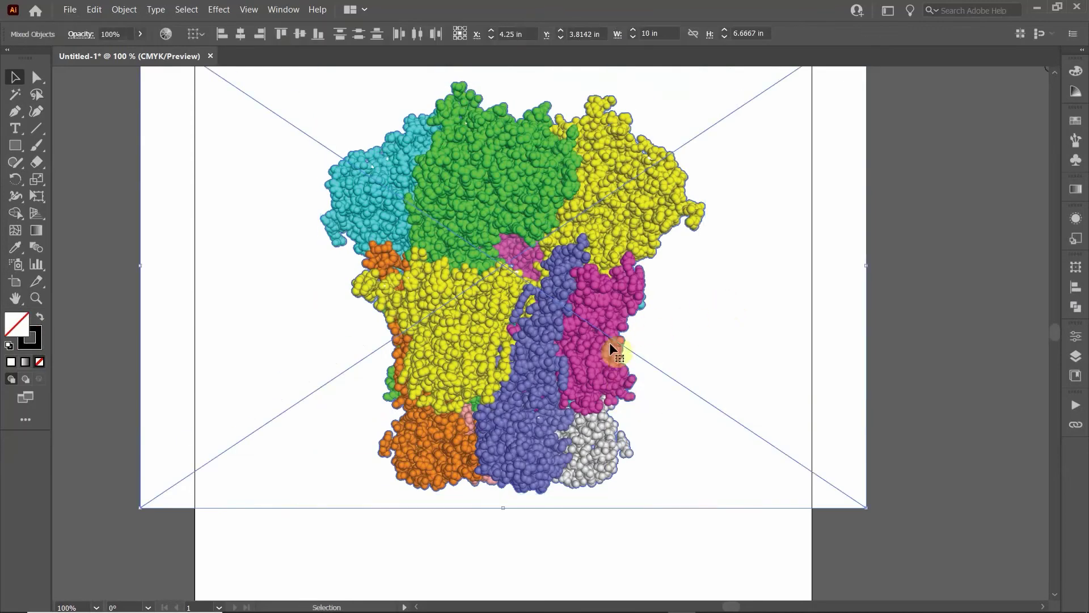
{"action": "right_click", "coordinate": [630, 318]}
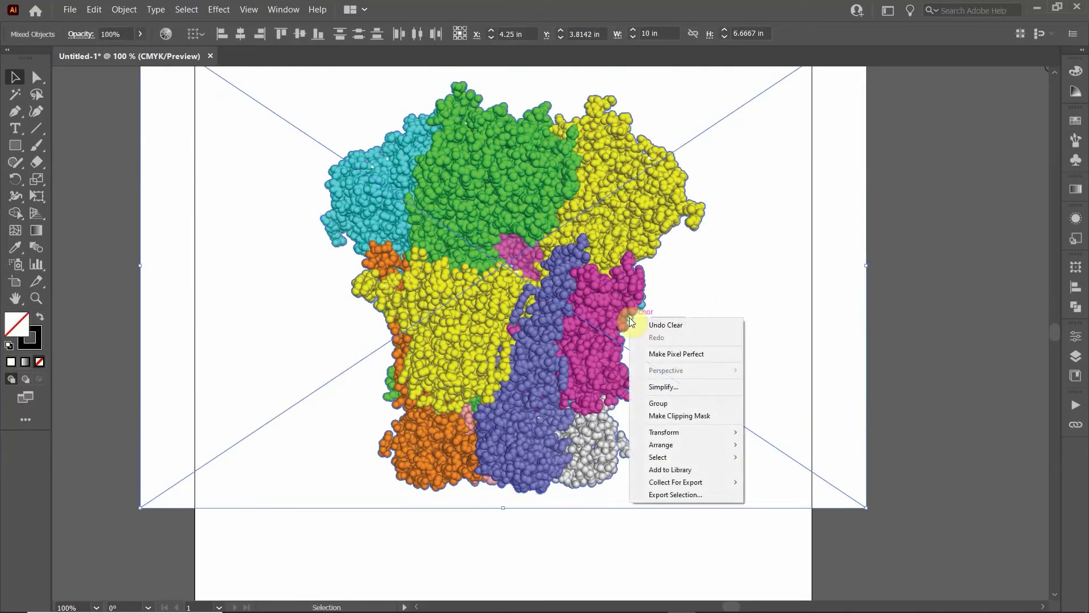
{"action": "left_click", "coordinate": [699, 416]}
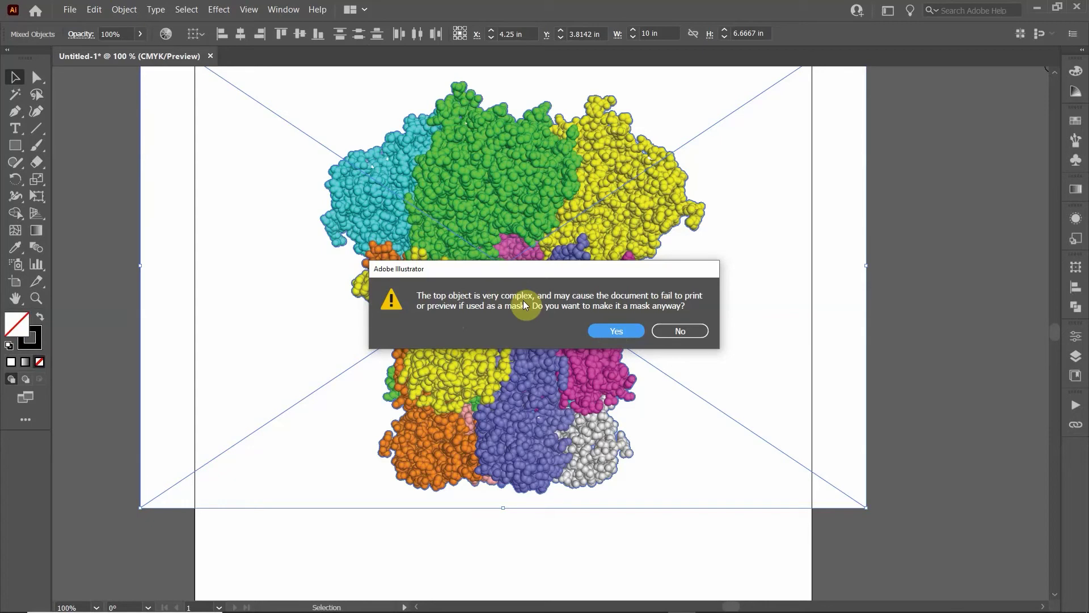
{"action": "left_click", "coordinate": [617, 332]}
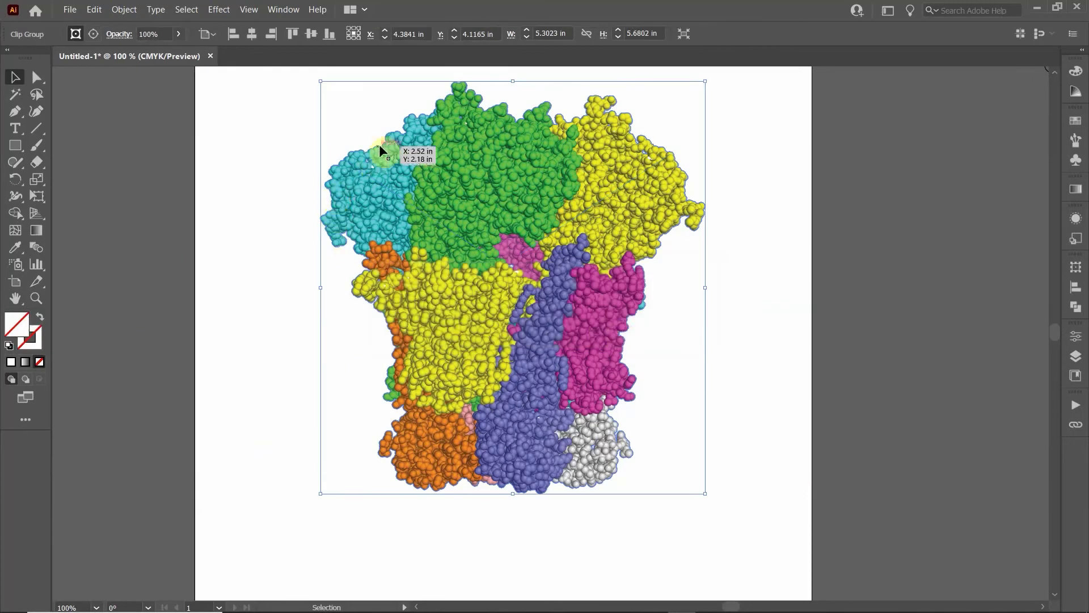
{"action": "left_click", "coordinate": [764, 378]}
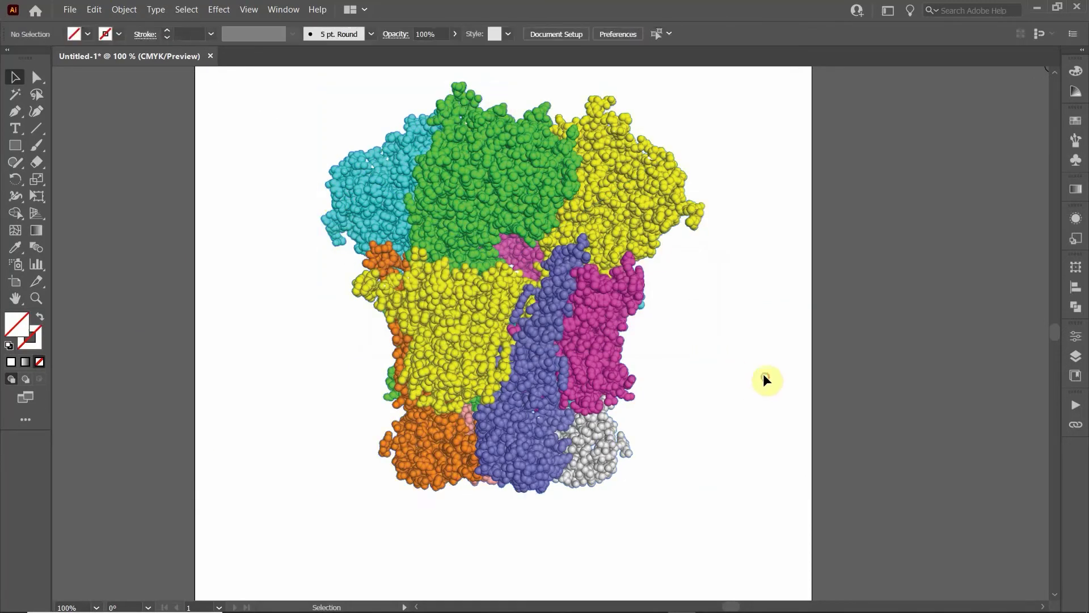
Draw a horizontal rectangle across the middle of the clipped protein, spanning about the full artboard width
{"action": "left_click", "coordinate": [14, 145]}
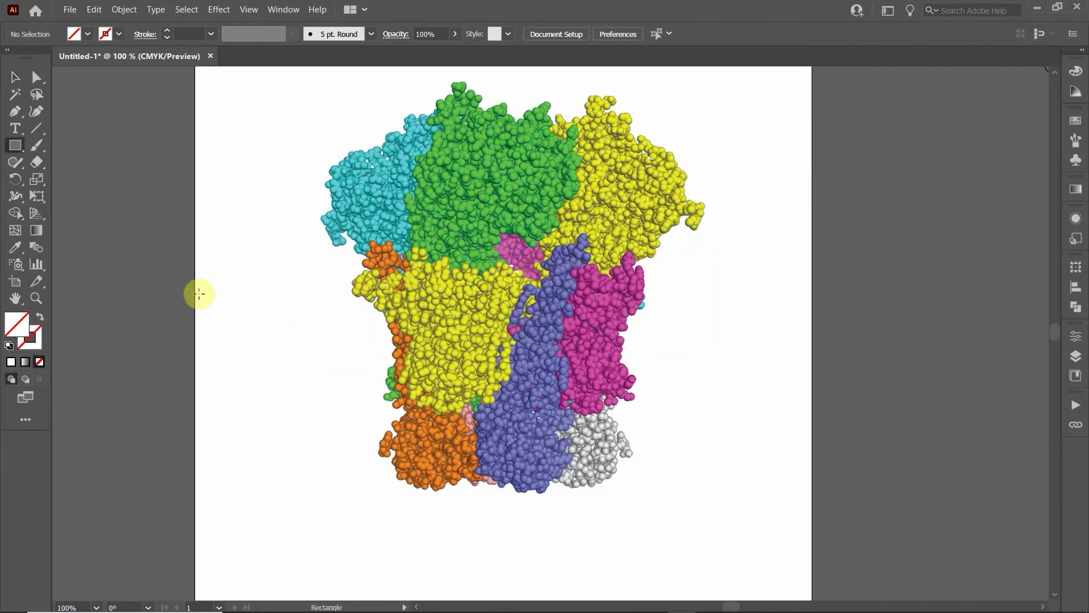
{"action": "left_click_drag", "start_coordinate": [200, 288], "coordinate": [813, 388]}
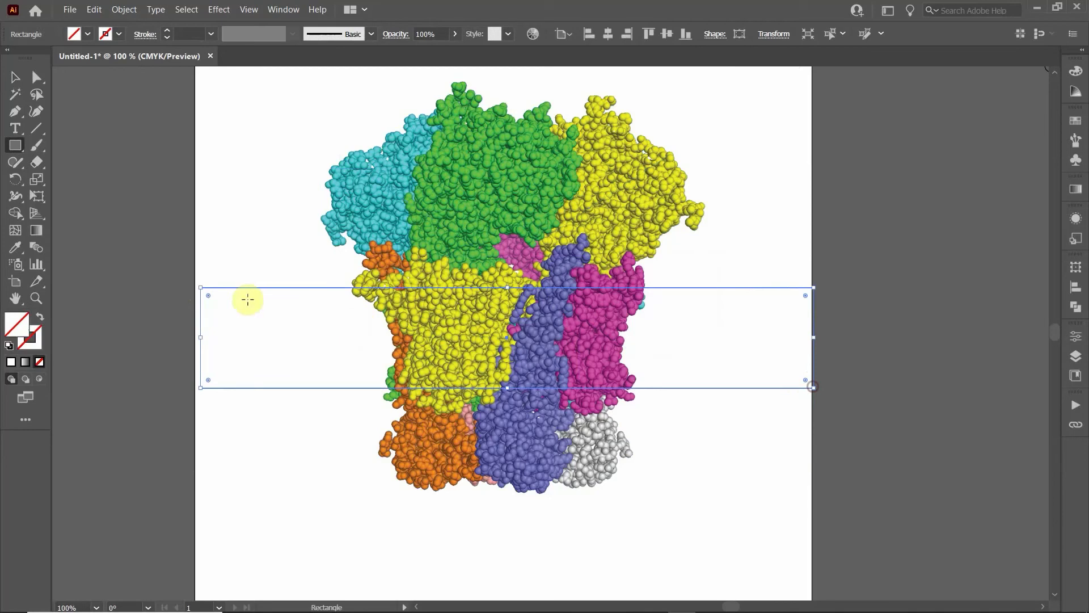
Fill the horizontal rectangle across the protein with a brownish-grey swatch and deselect it
{"action": "left_click", "coordinate": [87, 34]}
{"action": "left_click", "coordinate": [74, 83]}
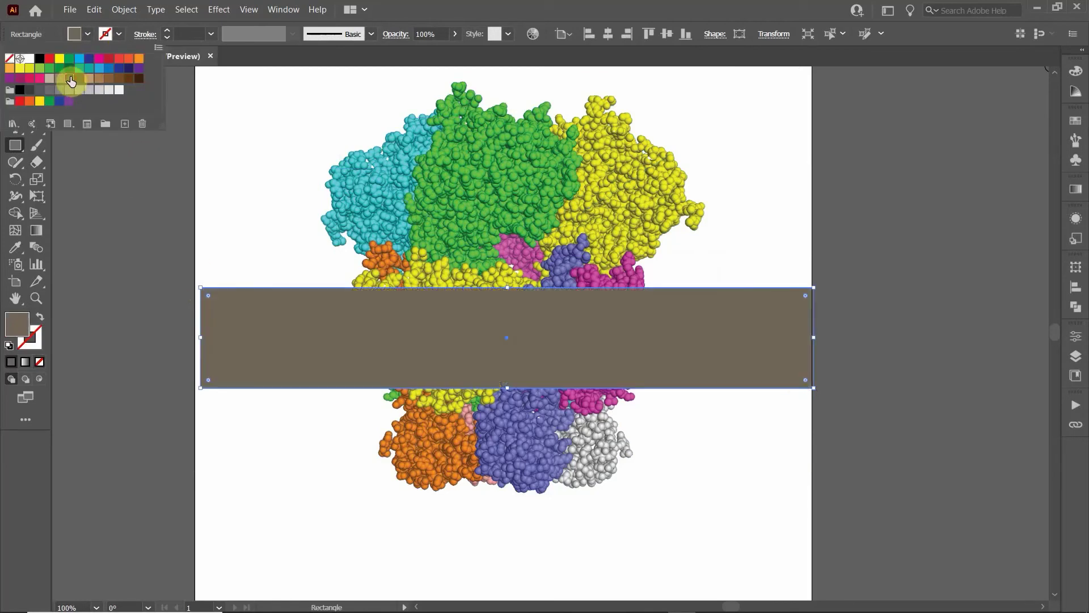
{"action": "left_click", "coordinate": [19, 84]}
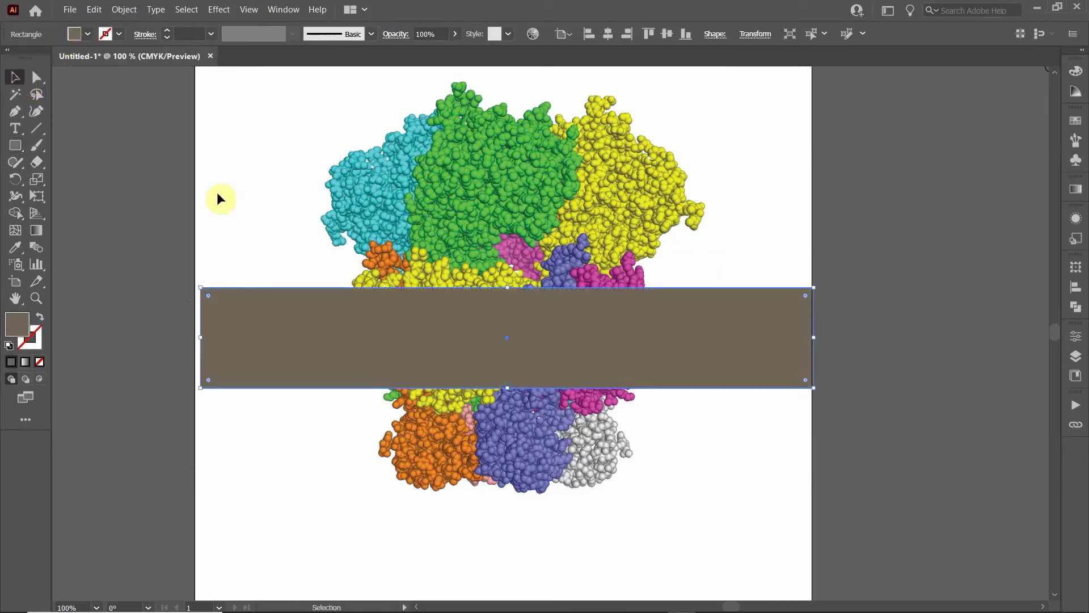
{"action": "left_click", "coordinate": [233, 195]}
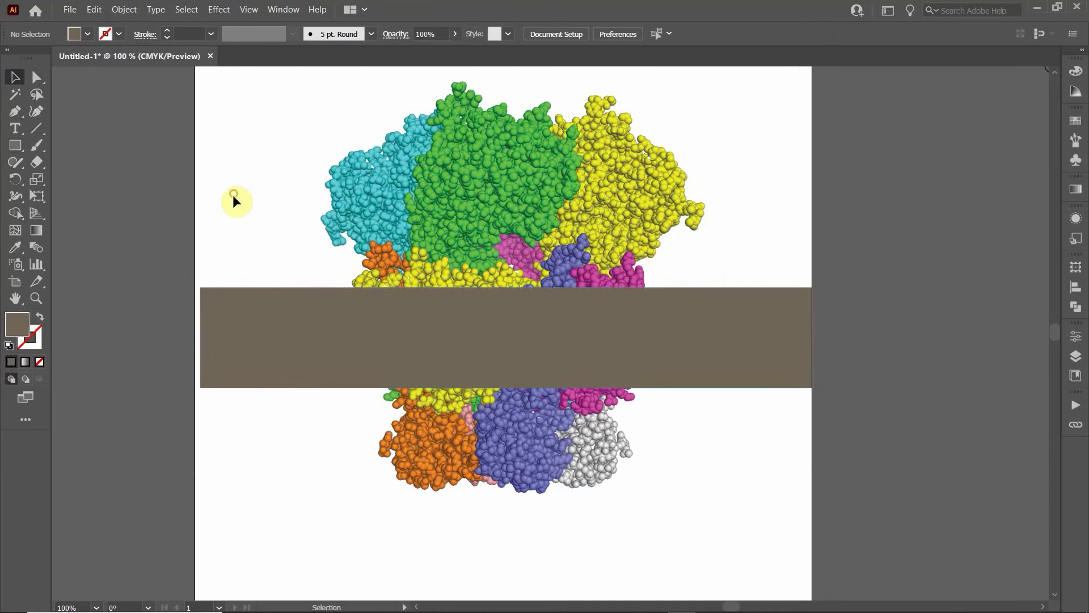
Send the brownish-grey rectangle to the back so it lies behind the clipped protein, and deselect it
{"action": "left_click", "coordinate": [271, 333]}
{"action": "right_click", "coordinate": [265, 333]}
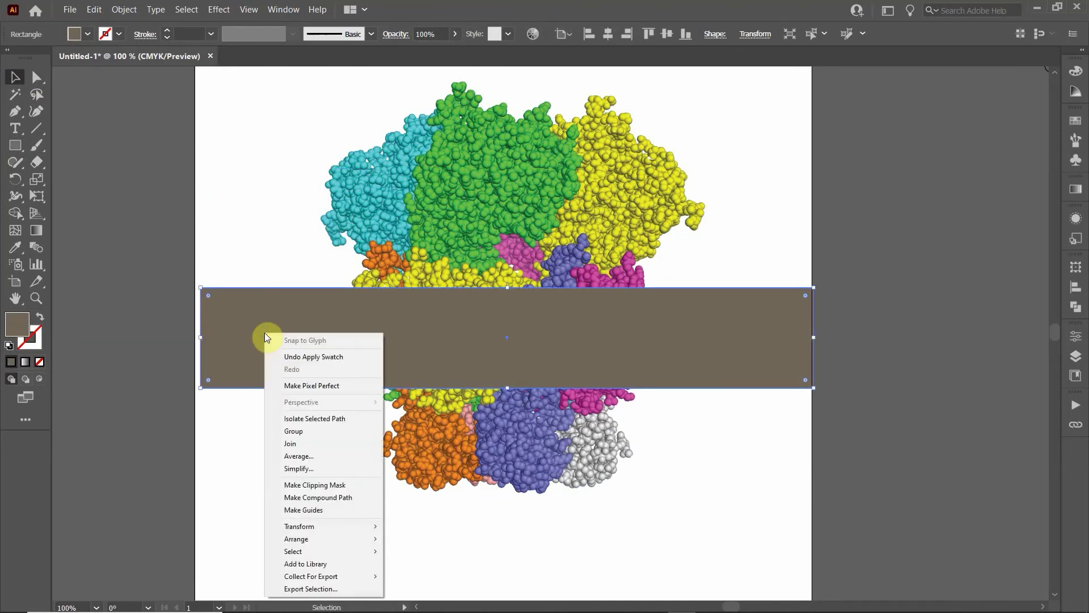
{"action": "left_click", "coordinate": [242, 330]}
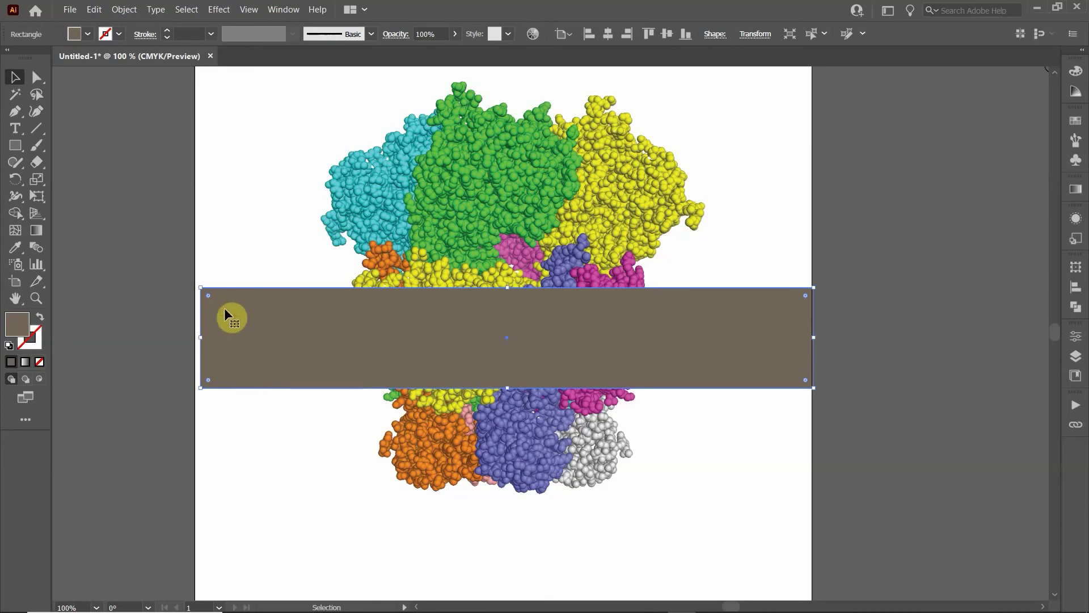
{"action": "right_click", "coordinate": [248, 318]}
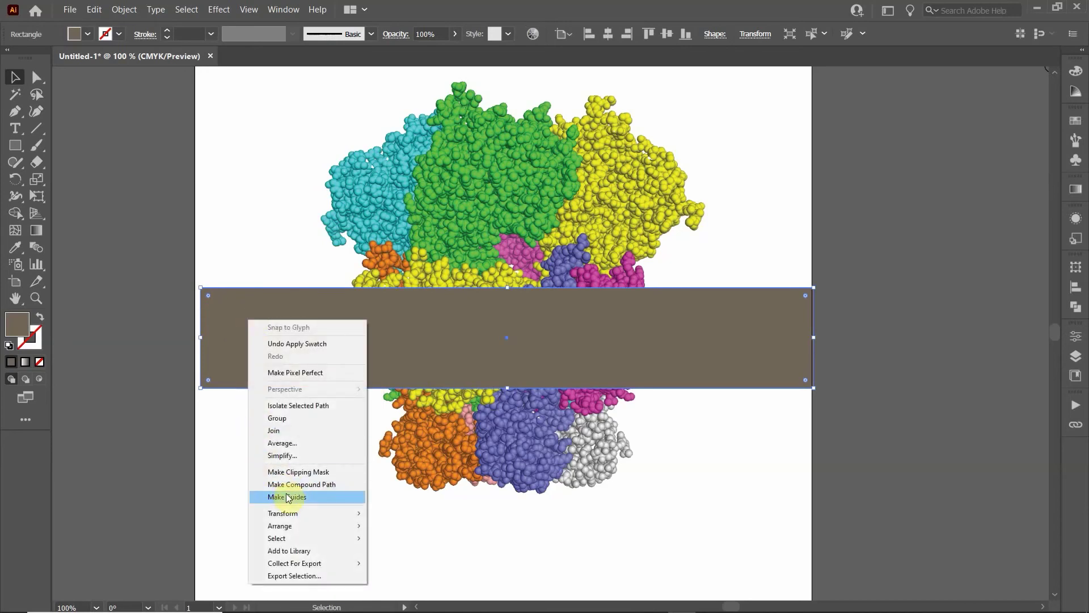
{"action": "mouse_move", "coordinate": [294, 529]}
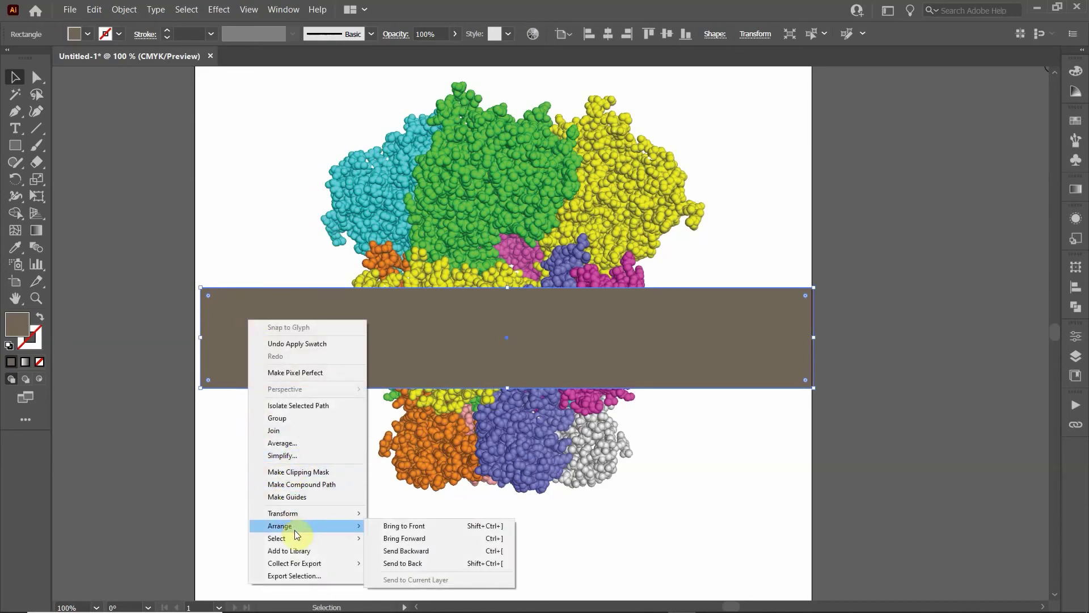
{"action": "mouse_move", "coordinate": [360, 537]}
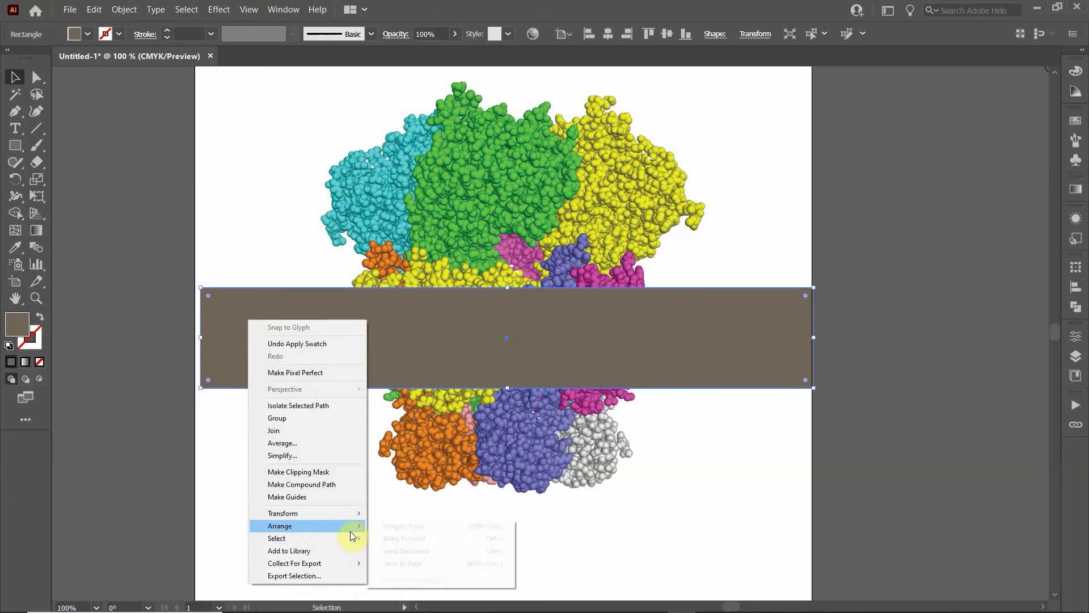
{"action": "left_click", "coordinate": [395, 563]}
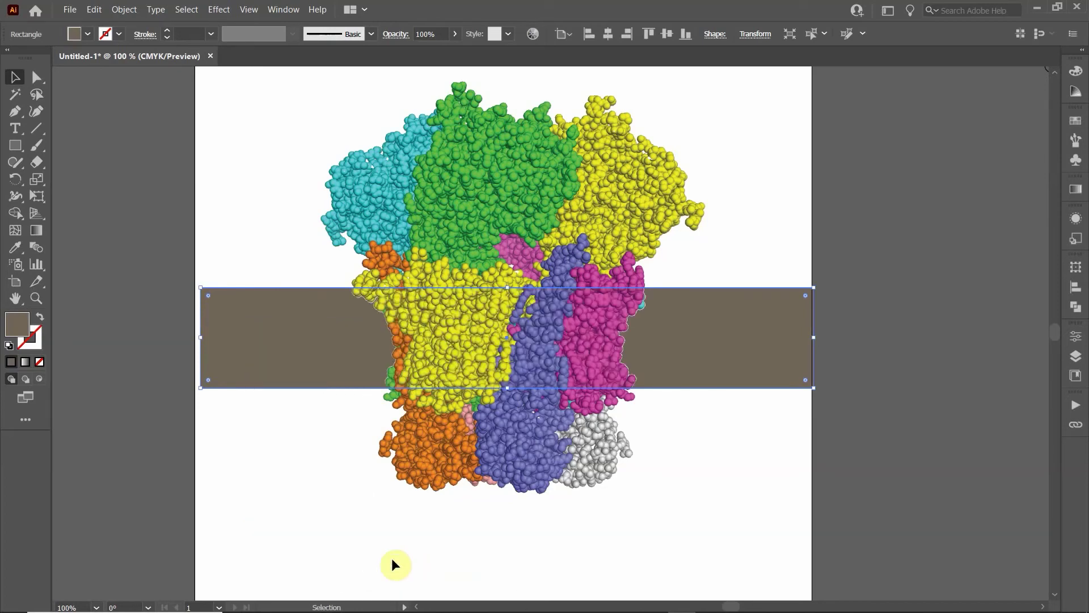
{"action": "left_click", "coordinate": [316, 525]}
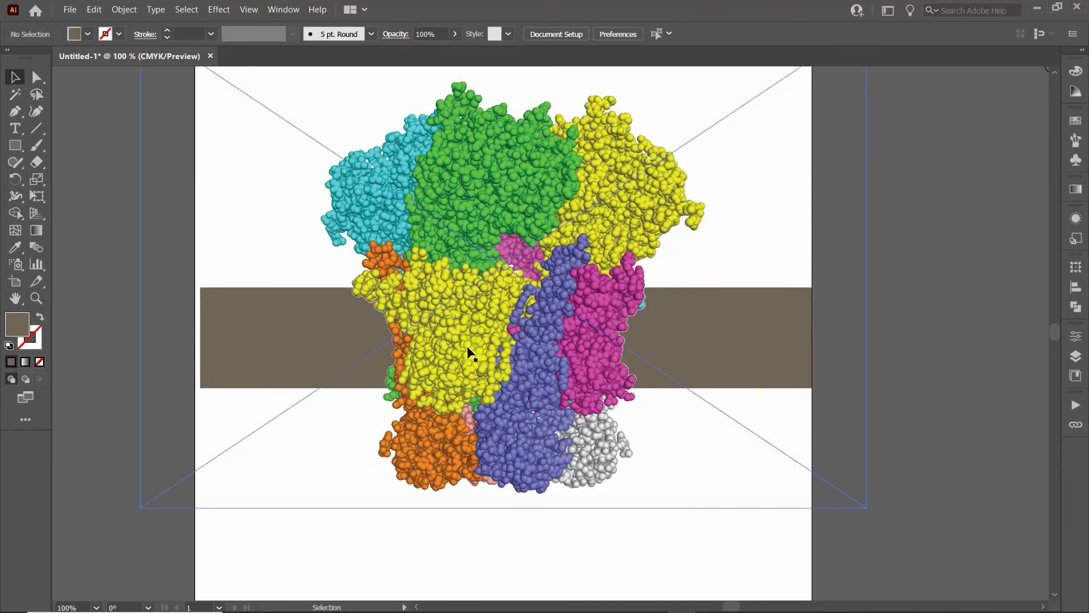
Check the clipped protein's edge against the brown band, release the protein's clipping mask, and deselect the released objects
{"action": "scroll", "coordinate": [637, 332], "scroll_direction": "up", "scroll_amount": 5, "text": "alt"}
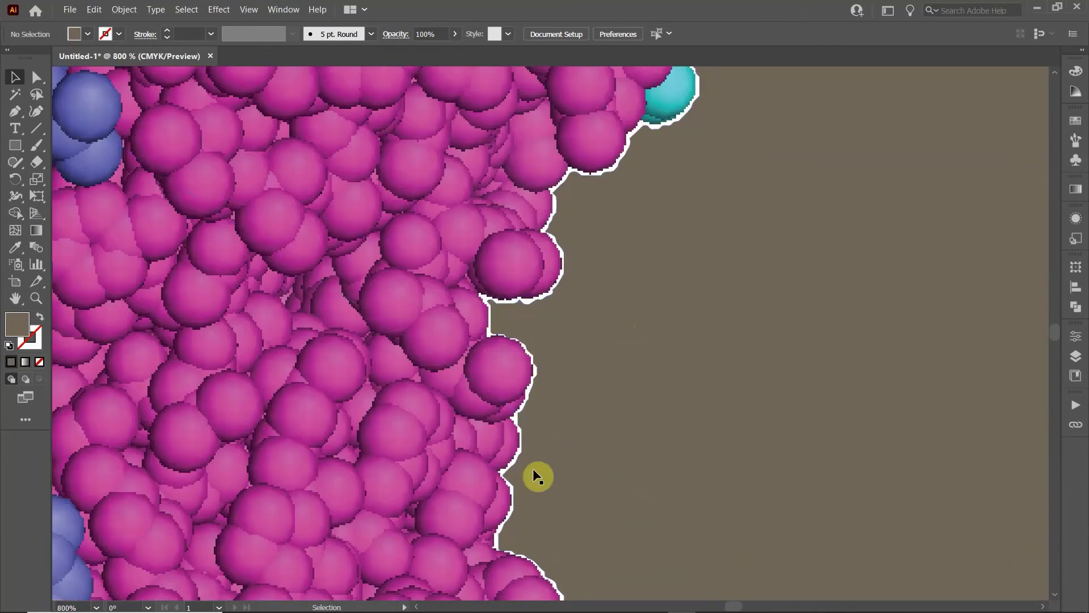
{"action": "scroll", "coordinate": [469, 411], "scroll_direction": "down", "scroll_amount": 5, "text": "alt"}
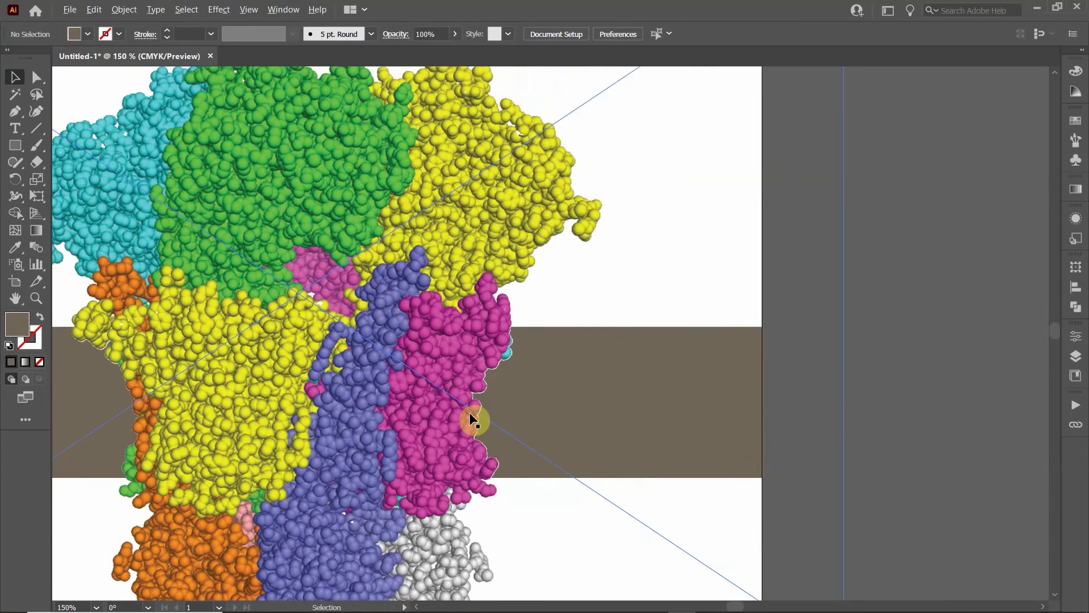
{"action": "scroll", "coordinate": [468, 411], "scroll_direction": "down", "scroll_amount": 2, "text": "alt"}
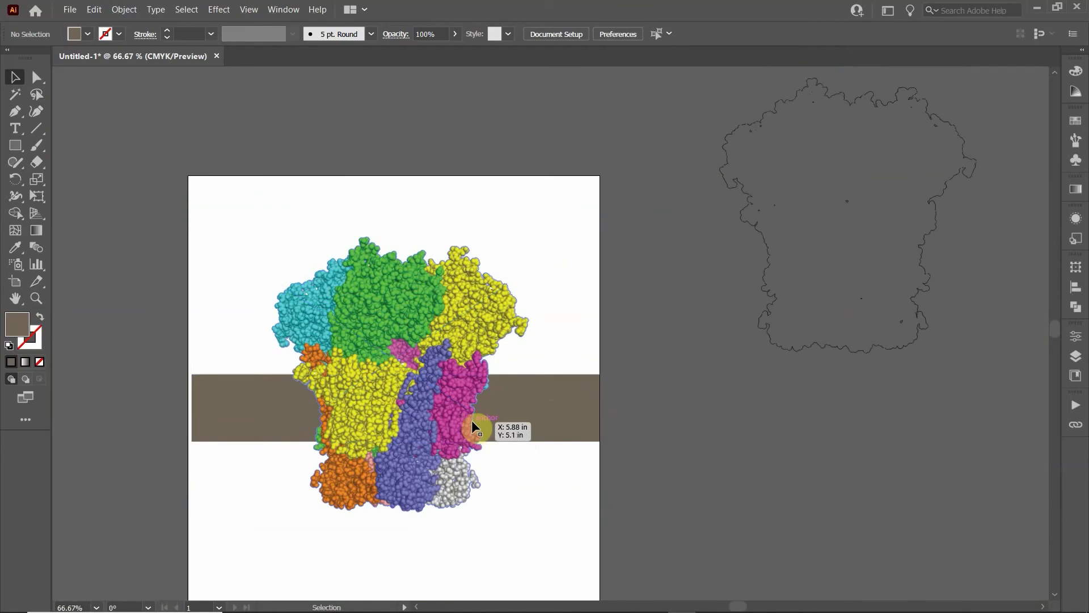
{"action": "right_click", "coordinate": [471, 420]}
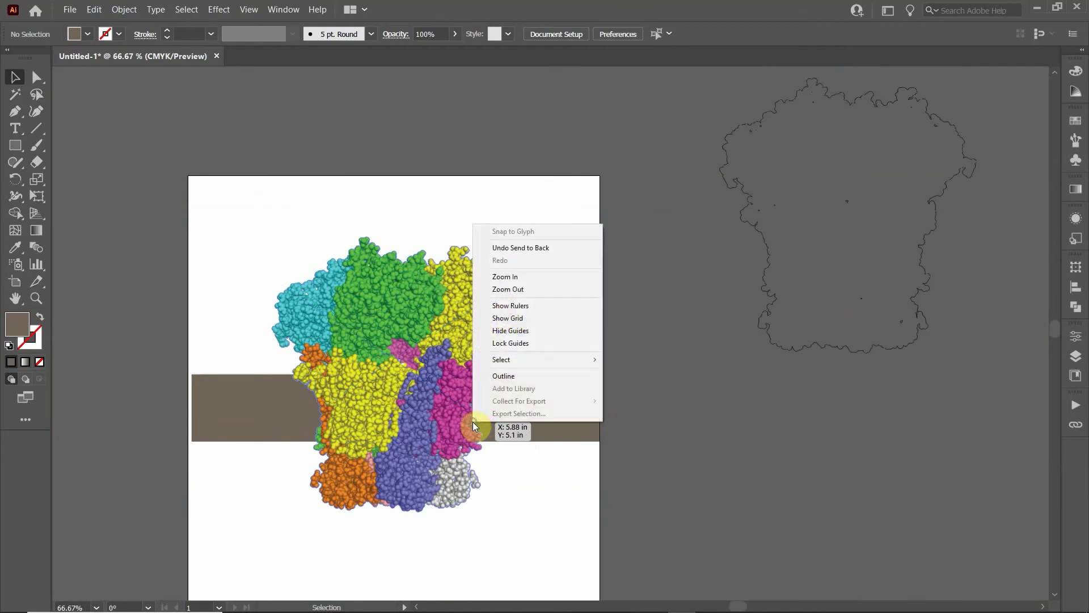
{"action": "left_click", "coordinate": [517, 330]}
{"action": "left_click", "coordinate": [415, 442]}
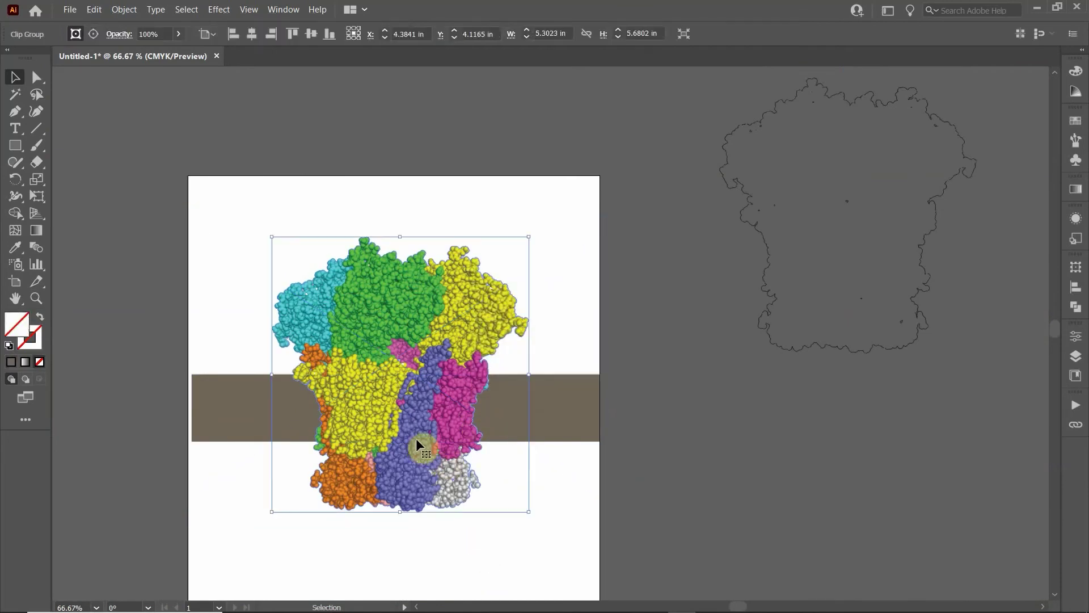
{"action": "right_click", "coordinate": [426, 412]}
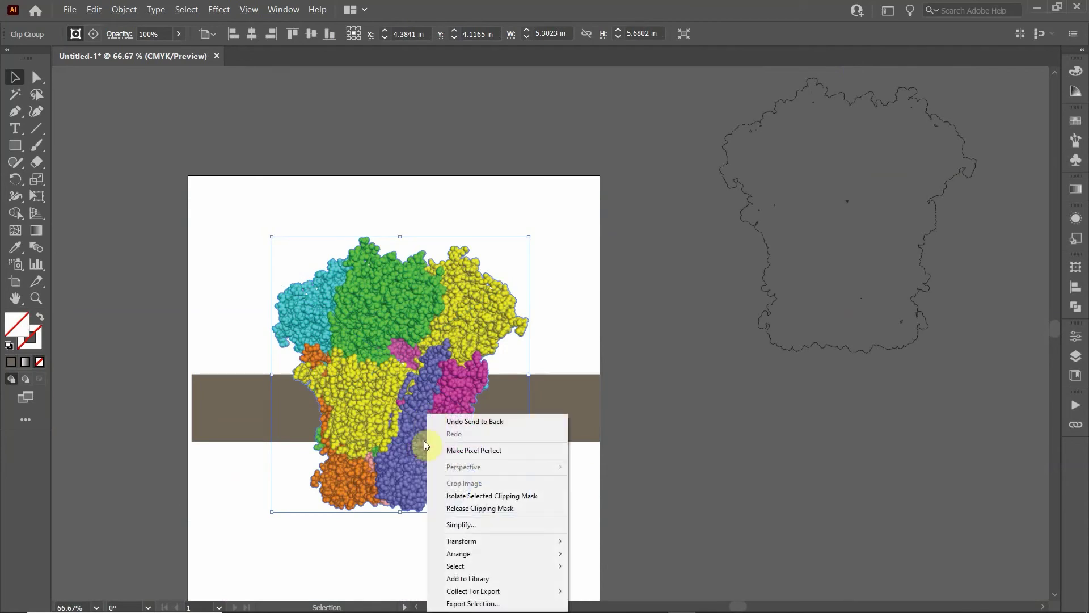
{"action": "left_click", "coordinate": [488, 512]}
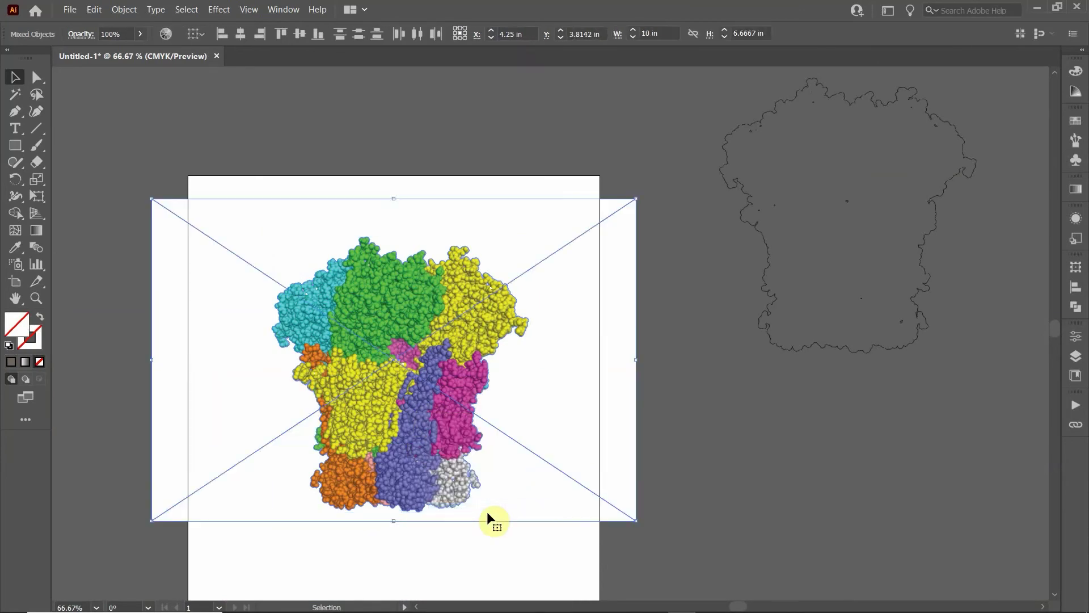
{"action": "left_click", "coordinate": [475, 548]}
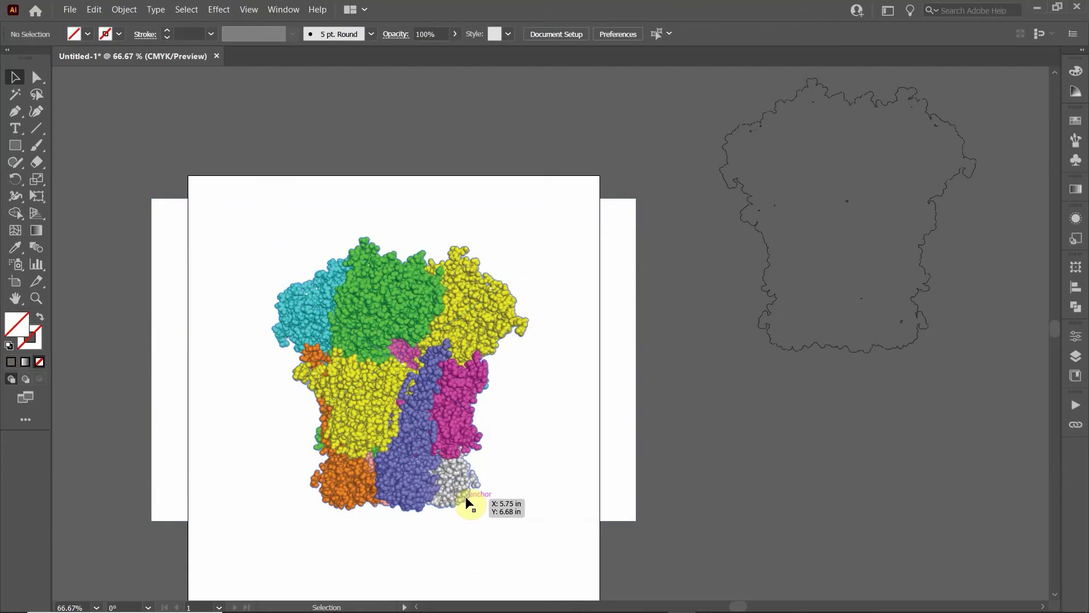
Select the released protein outline and offset its path by -0.005 in with miter joins and a miter limit of 4
{"action": "left_click", "coordinate": [491, 417]}
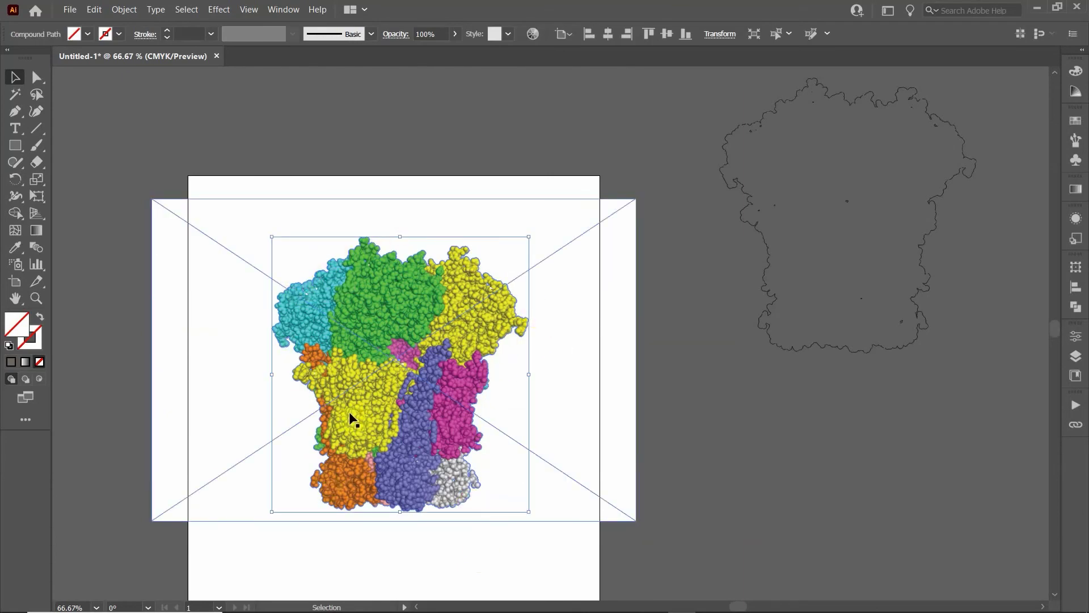
{"action": "scroll", "coordinate": [350, 408], "scroll_direction": "up", "scroll_amount": 4, "text": "alt"}
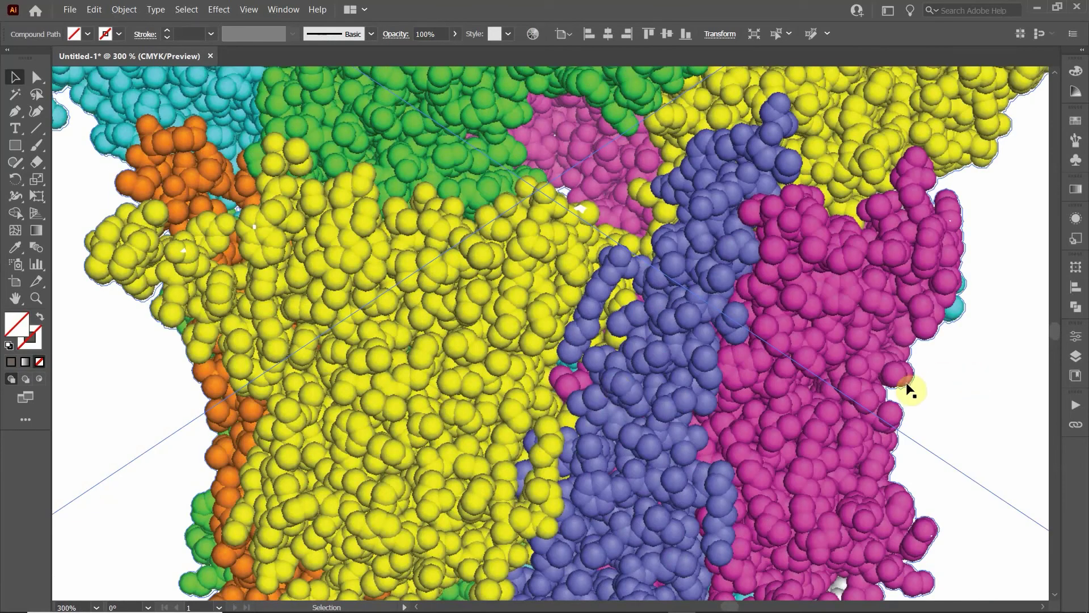
{"action": "left_click", "coordinate": [125, 11]}
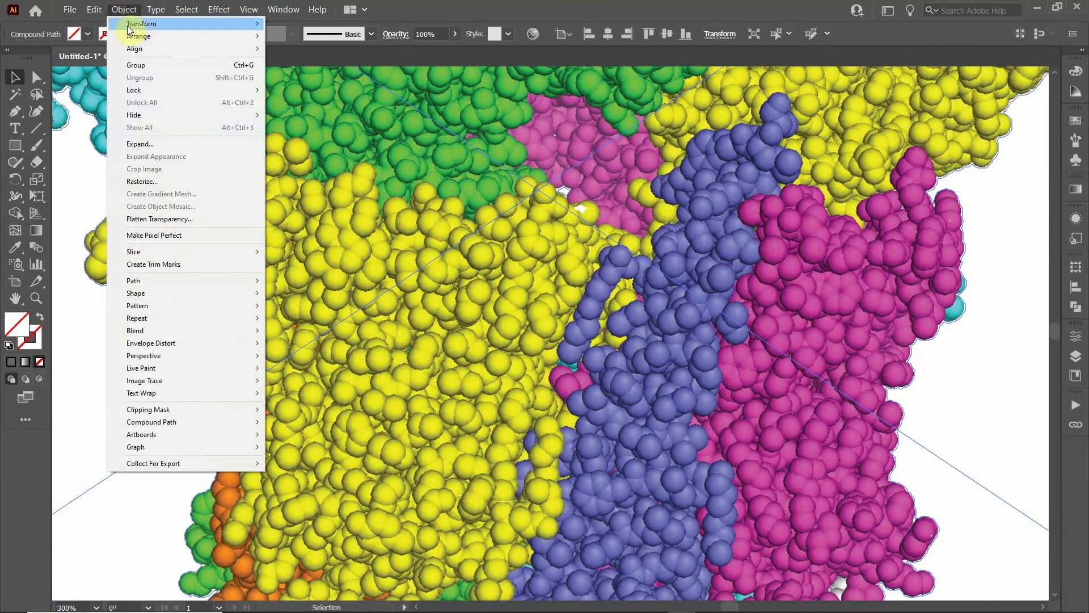
{"action": "mouse_move", "coordinate": [135, 283]}
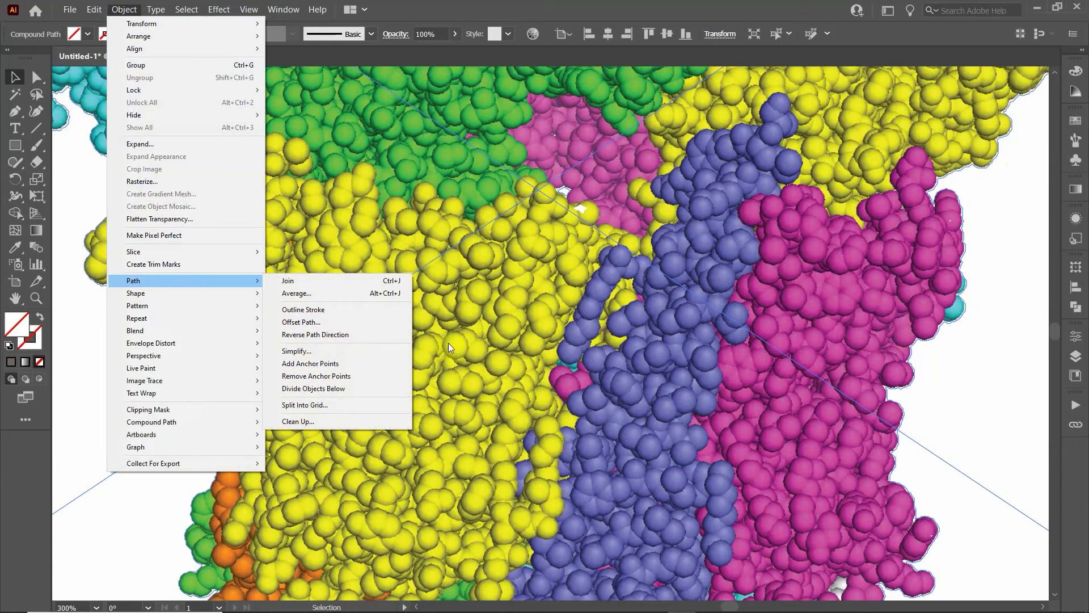
{"action": "left_click", "coordinate": [119, 11]}
{"action": "left_click", "coordinate": [118, 11]}
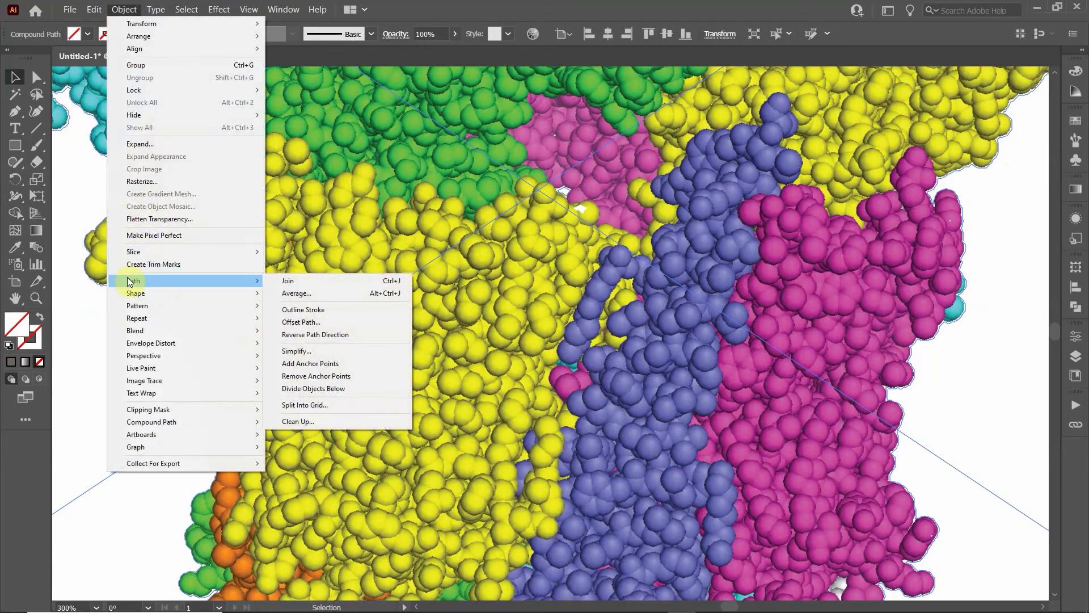
{"action": "left_click", "coordinate": [318, 322]}
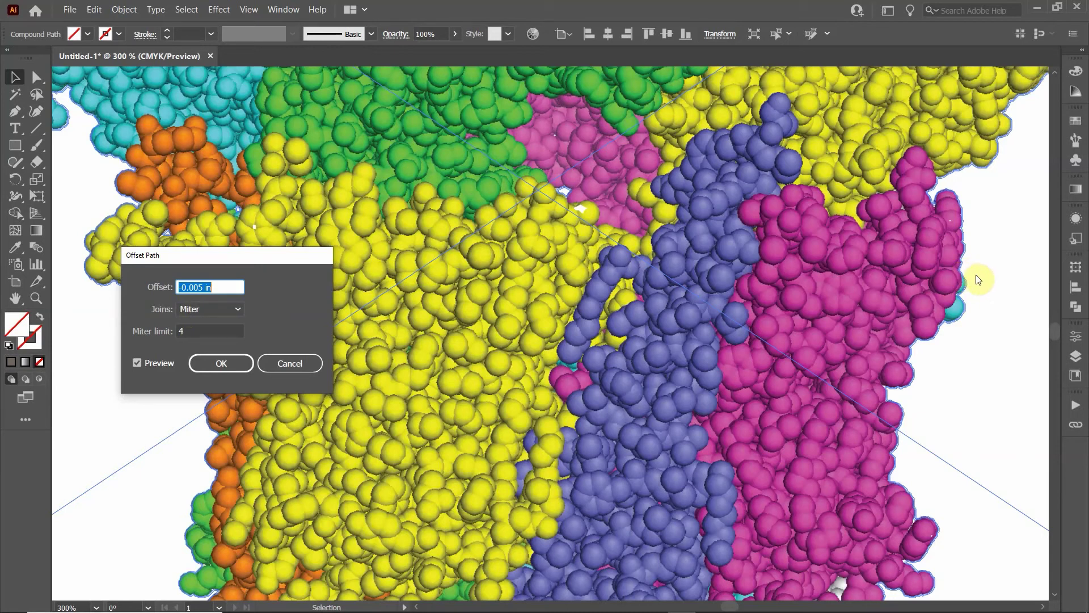
{"action": "key", "text": "alt"}
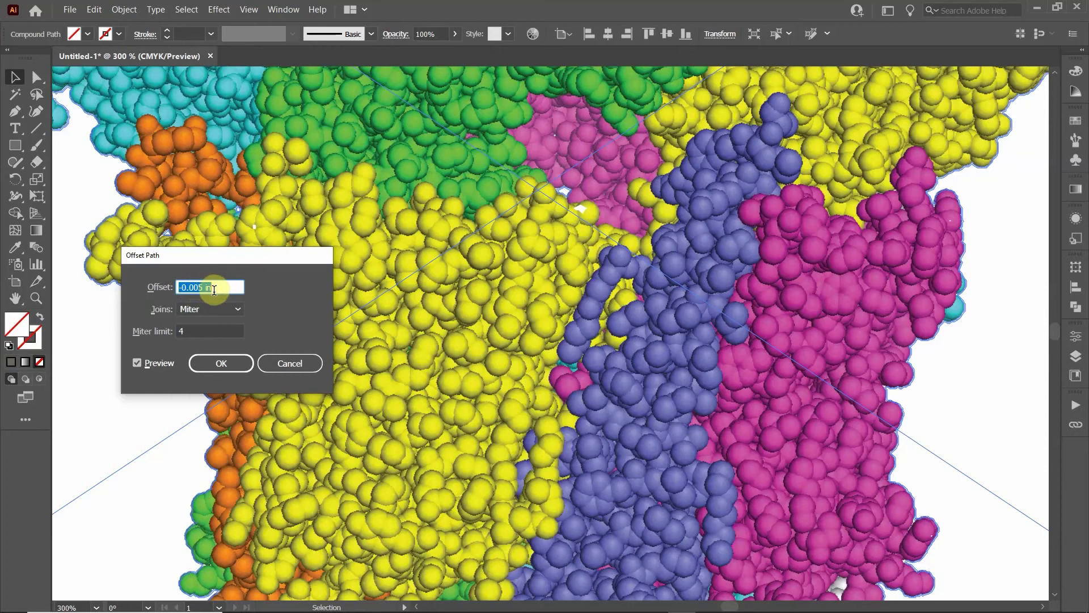
{"action": "left_click", "coordinate": [195, 328]}
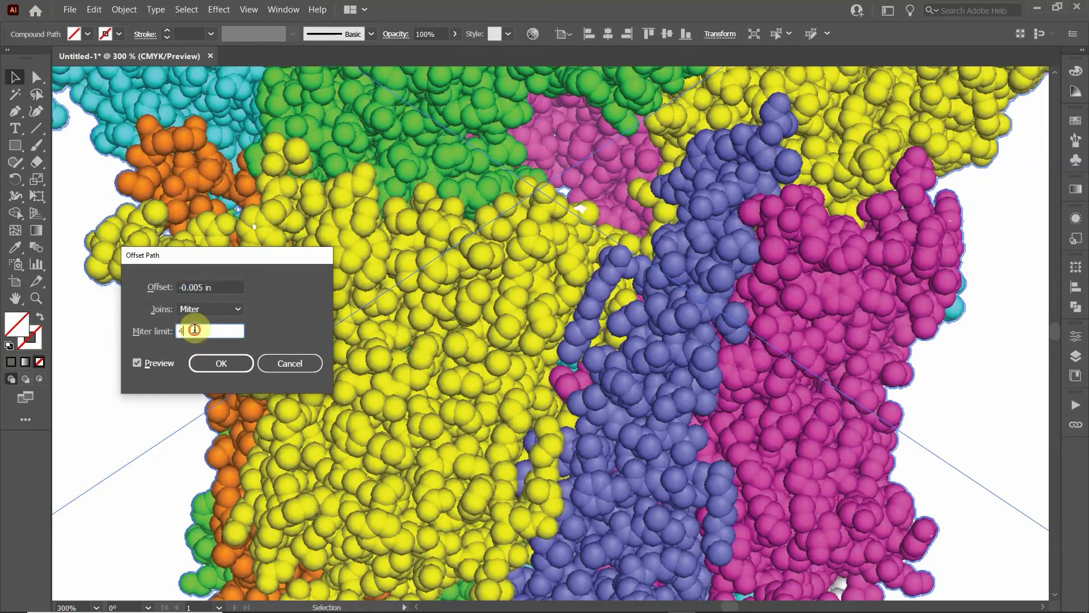
{"action": "left_click", "coordinate": [210, 365]}
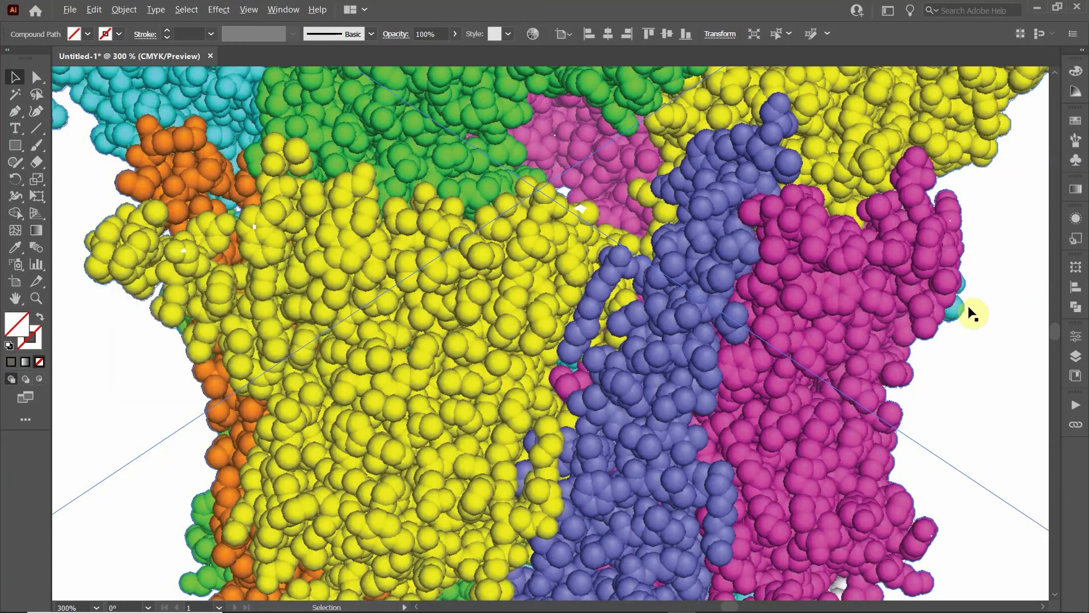
Compare the original and offset outlines near the cyan atoms, select the inner offset path and give it a black stroke
{"action": "scroll", "coordinate": [970, 312], "scroll_direction": "up", "scroll_amount": 8, "text": "alt"}
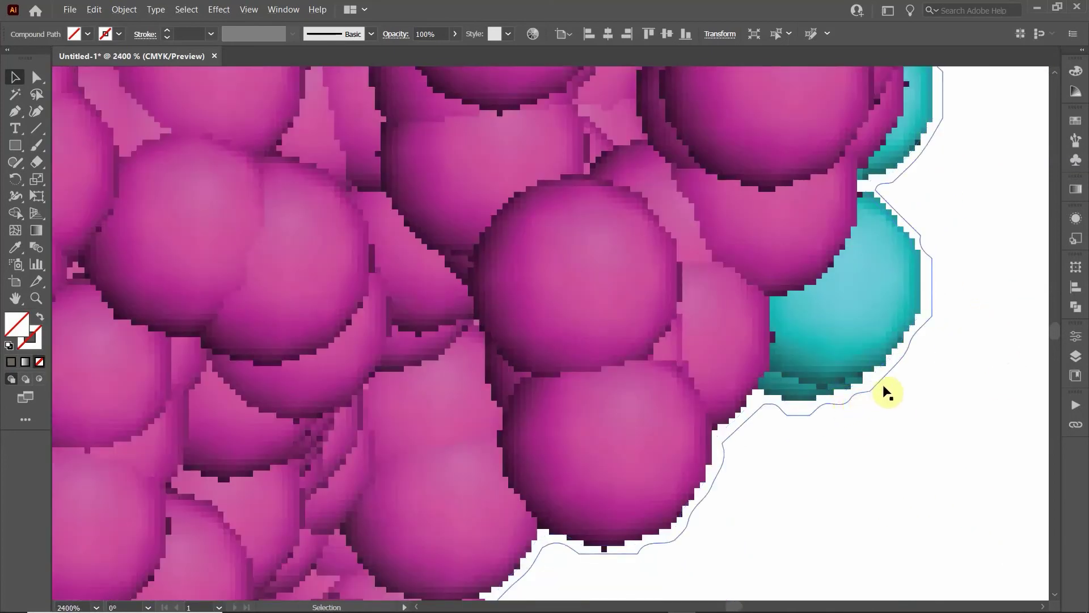
{"action": "left_click", "coordinate": [842, 399]}
{"action": "left_click", "coordinate": [830, 395]}
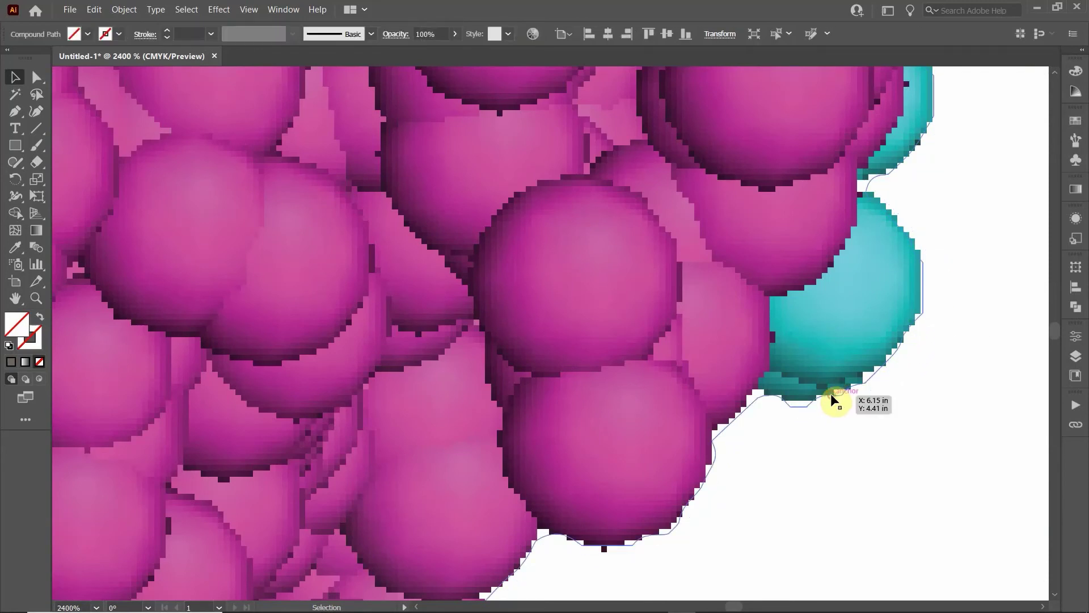
{"action": "key", "text": "shift+ctrl+e"}
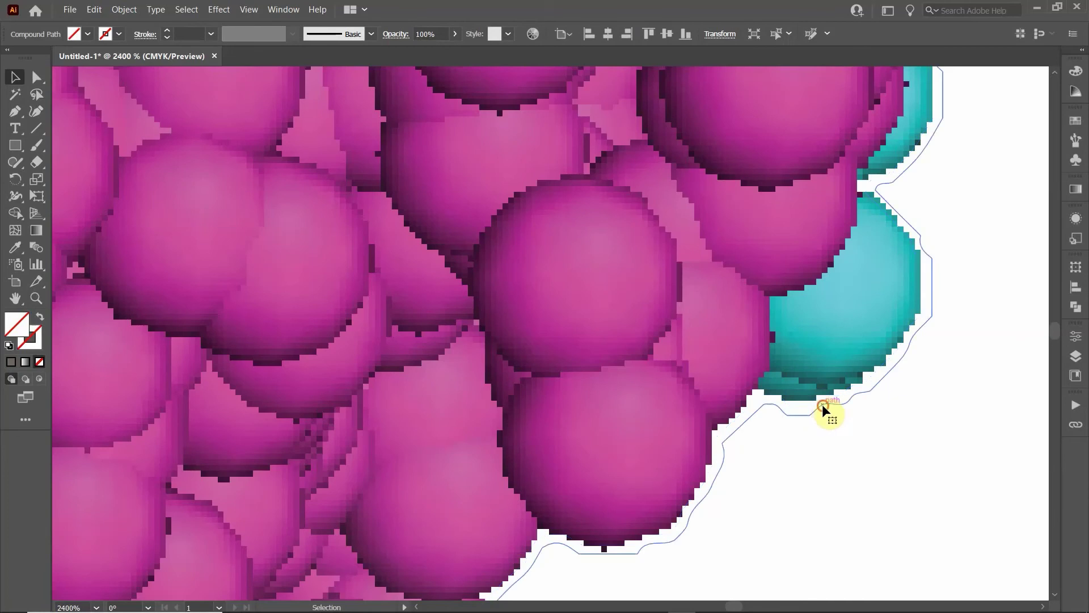
{"action": "key", "text": "ctrl+z"}
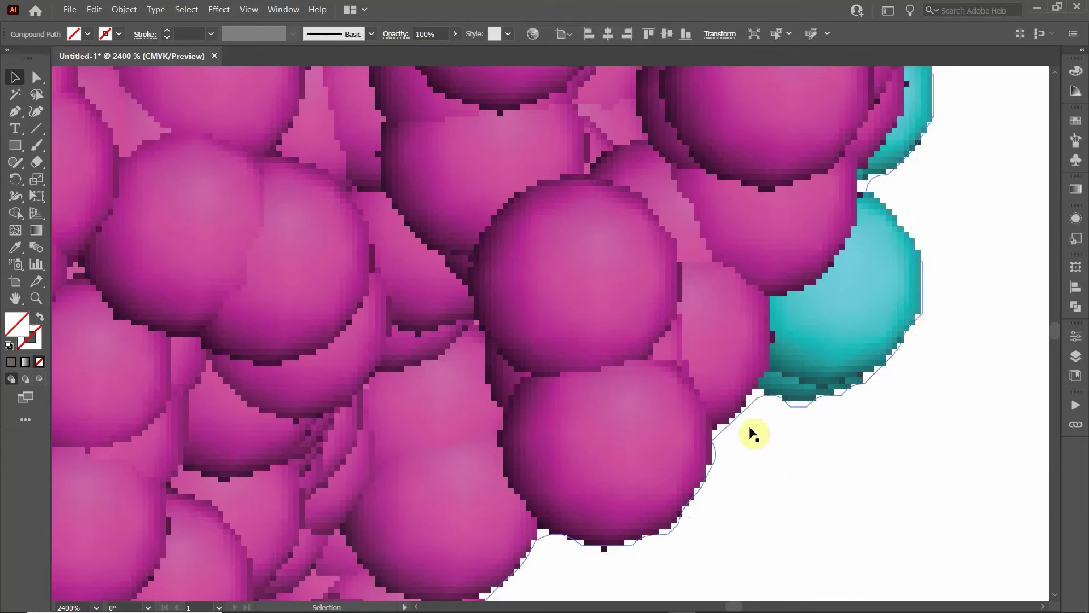
{"action": "left_click", "coordinate": [117, 34]}
{"action": "left_click", "coordinate": [39, 58]}
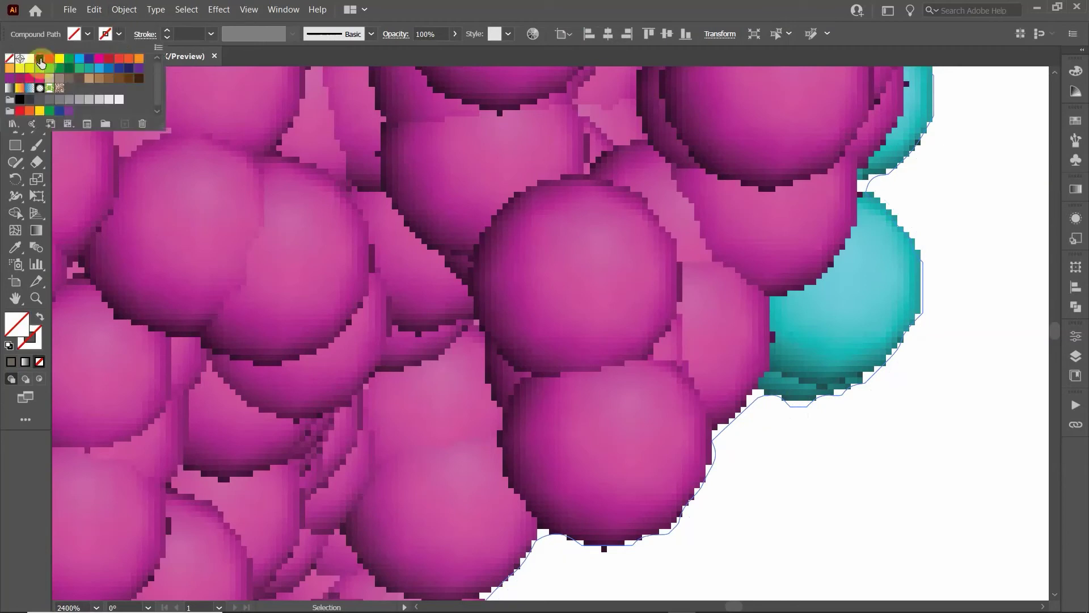
{"action": "left_click", "coordinate": [637, 360]}
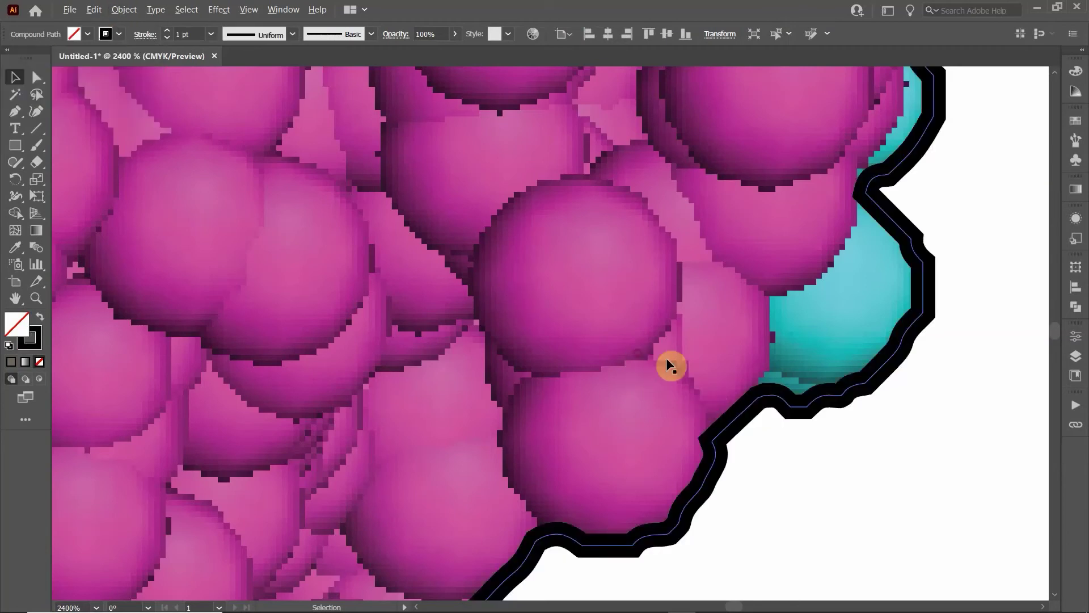
Review the black outline around the whole protein and clear the selection
{"action": "scroll", "coordinate": [666, 357], "scroll_direction": "down", "scroll_amount": 10, "text": "alt"}
{"action": "left_click", "coordinate": [600, 566]}
{"action": "left_click_drag", "start_coordinate": [661, 579], "coordinate": [449, 408]}
{"action": "left_click", "coordinate": [521, 456]}
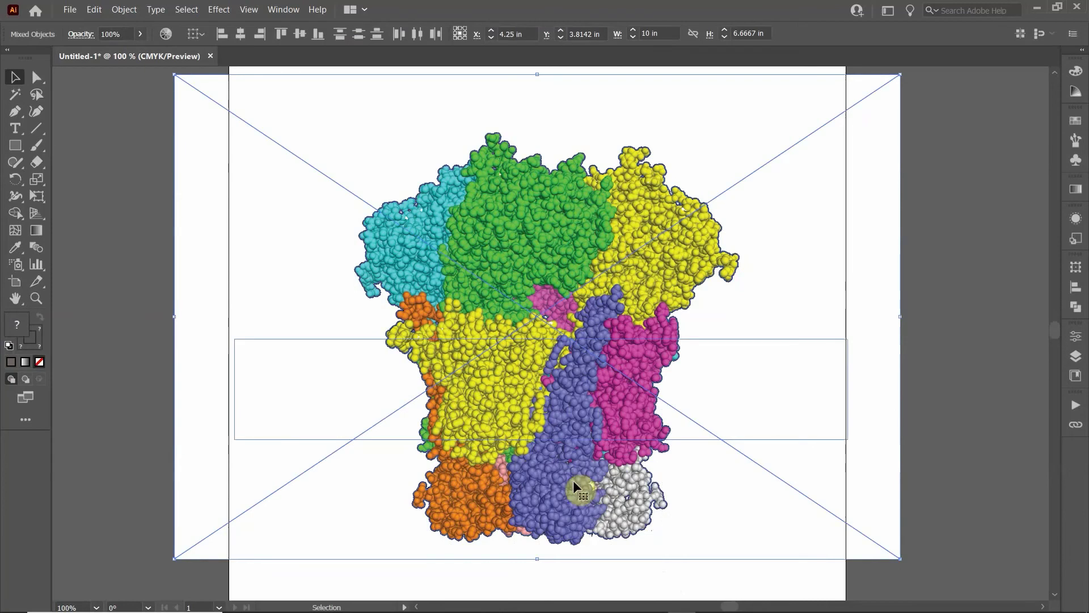
{"action": "left_click", "coordinate": [1021, 466]}
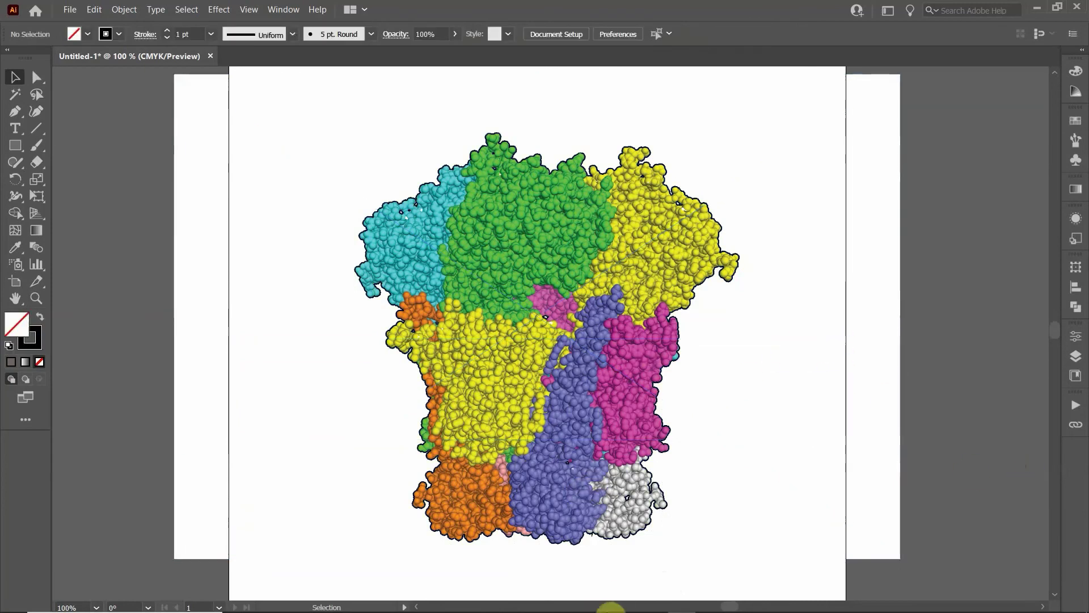
Try to clip the protein image with its outline paths and undo the resulting clipping mask
{"action": "left_click_drag", "start_coordinate": [688, 583], "coordinate": [542, 496]}
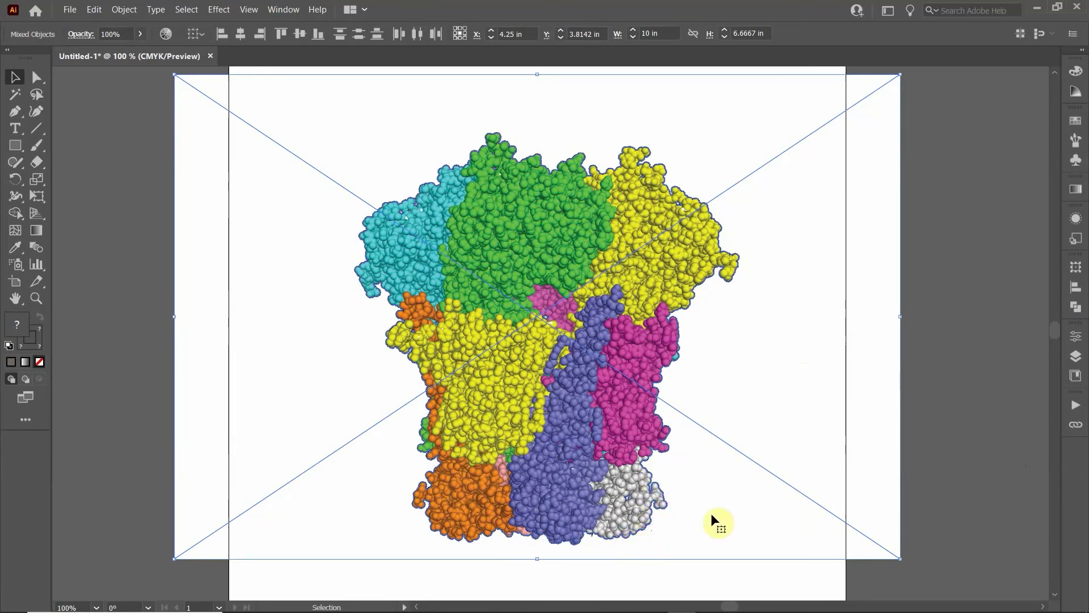
{"action": "right_click", "coordinate": [647, 526]}
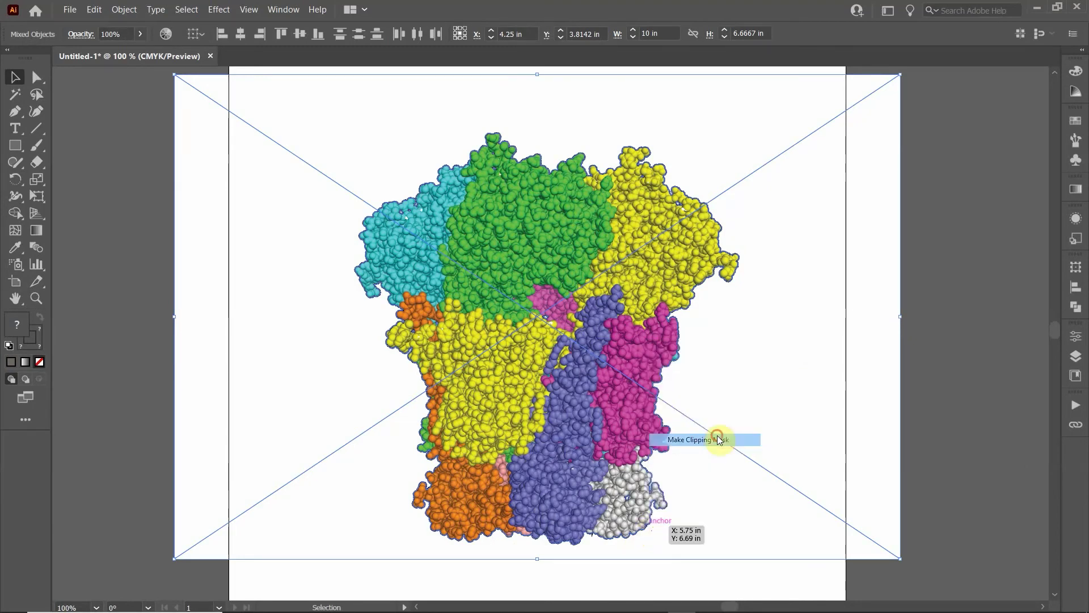
{"action": "left_click", "coordinate": [717, 434]}
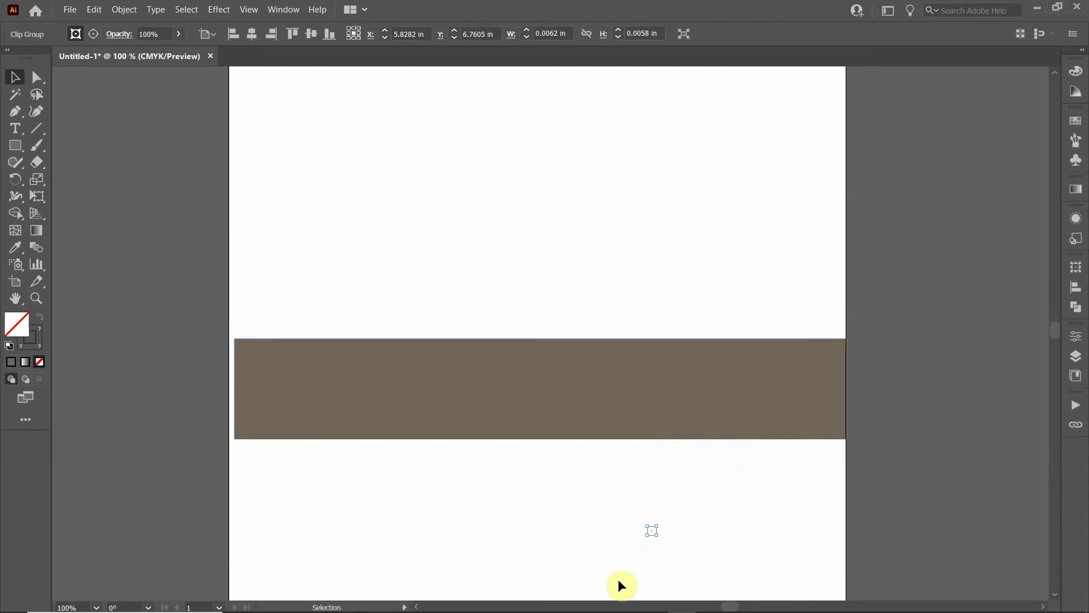
{"action": "scroll", "coordinate": [634, 560], "scroll_direction": "up", "scroll_amount": 5, "text": "alt"}
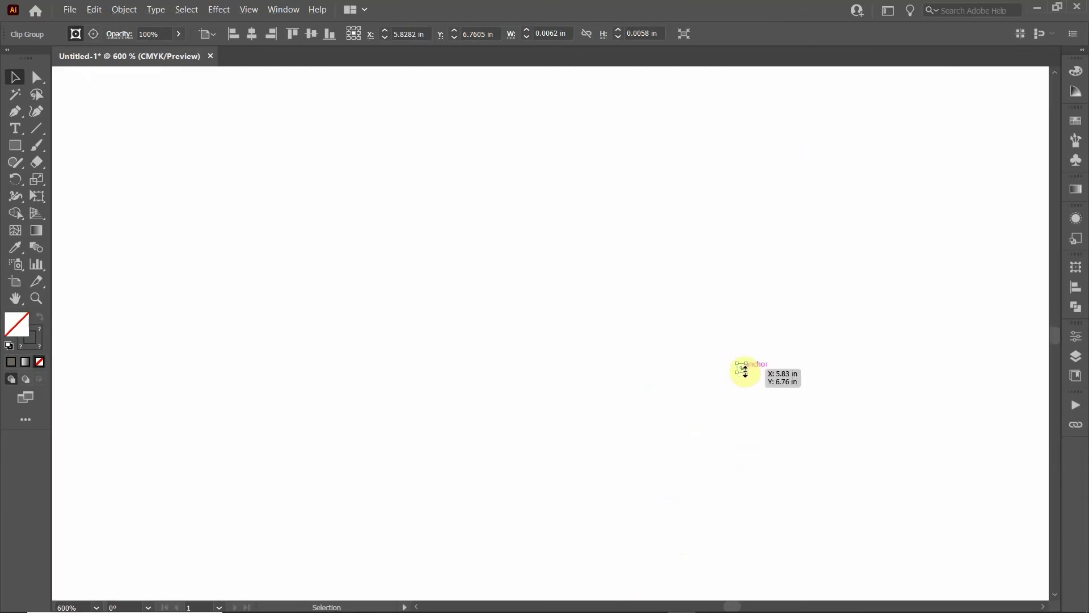
{"action": "key", "text": "ctrl+z"}
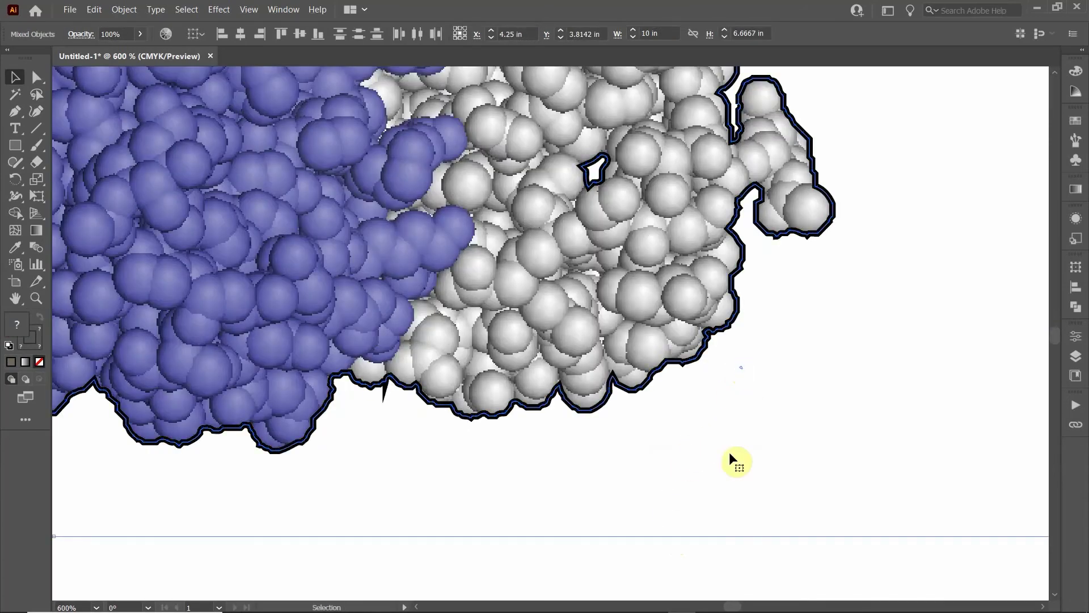
Delete the tiny stray path just outside the lower edge of the white subunit
{"action": "left_click", "coordinate": [707, 558]}
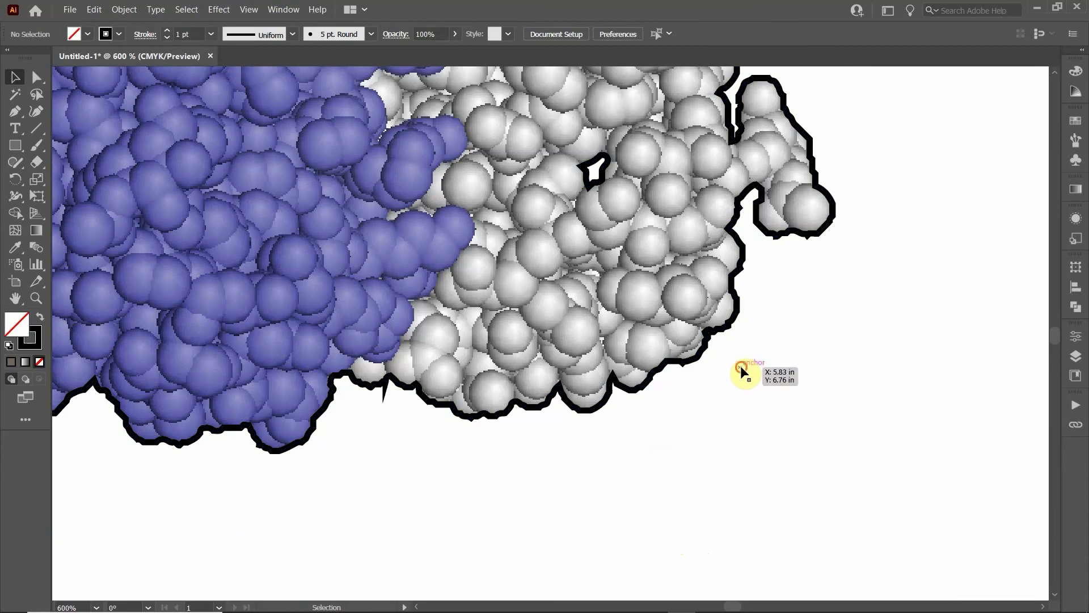
{"action": "left_click", "coordinate": [741, 366]}
{"action": "left_click", "coordinate": [732, 487]}
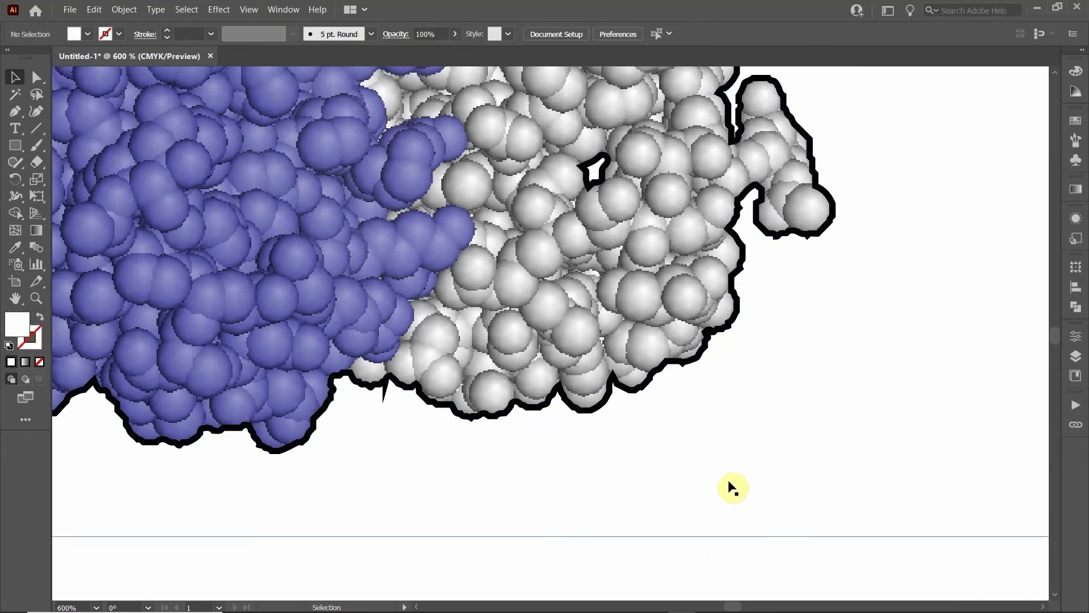
Select the protein image with its inner outline, make a clipping mask despite the complex top object, and clear the selection
{"action": "key", "text": "ctrl+1"}
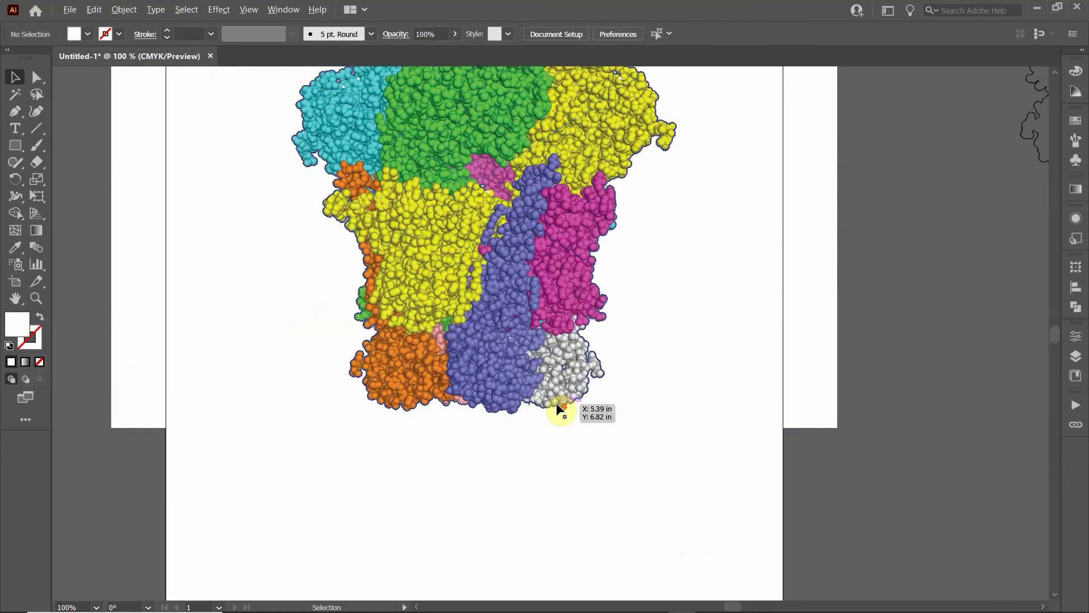
{"action": "left_click_drag", "start_coordinate": [608, 457], "coordinate": [538, 373]}
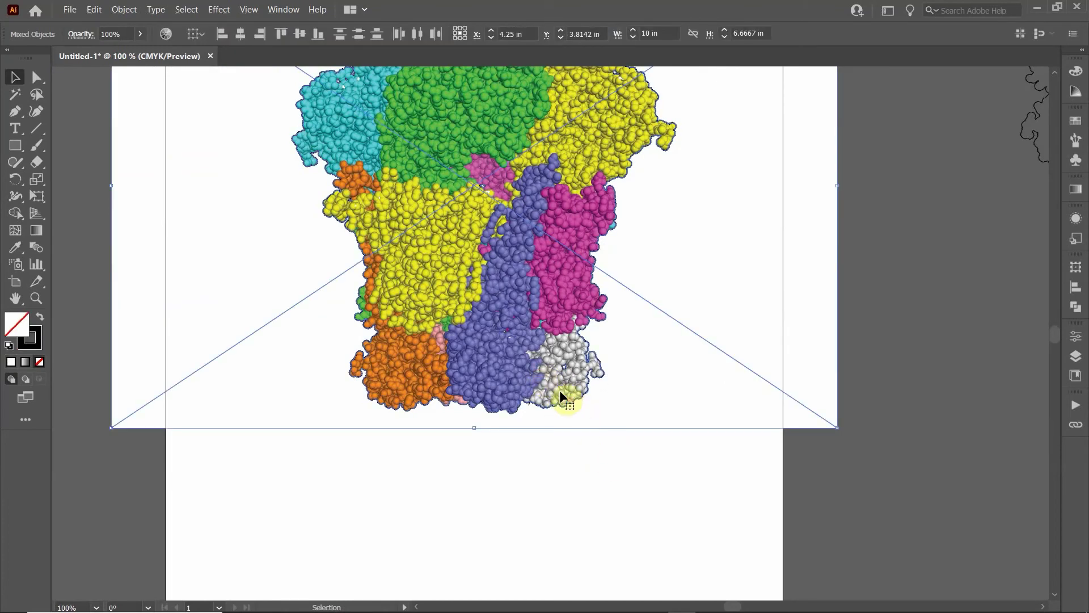
{"action": "scroll", "coordinate": [508, 414], "scroll_direction": "up", "scroll_amount": 4}
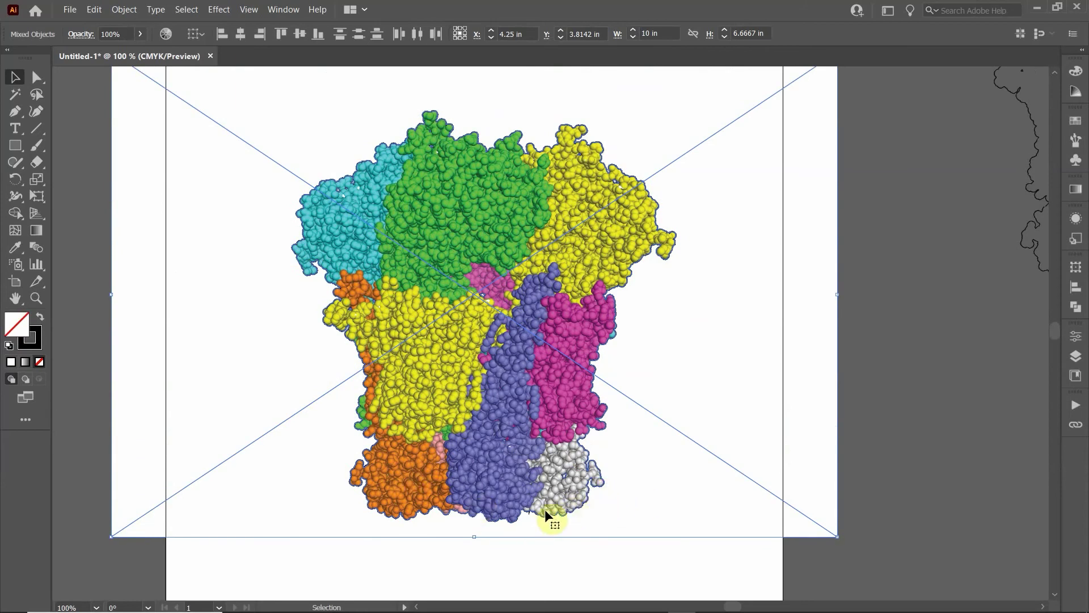
{"action": "right_click", "coordinate": [584, 501]}
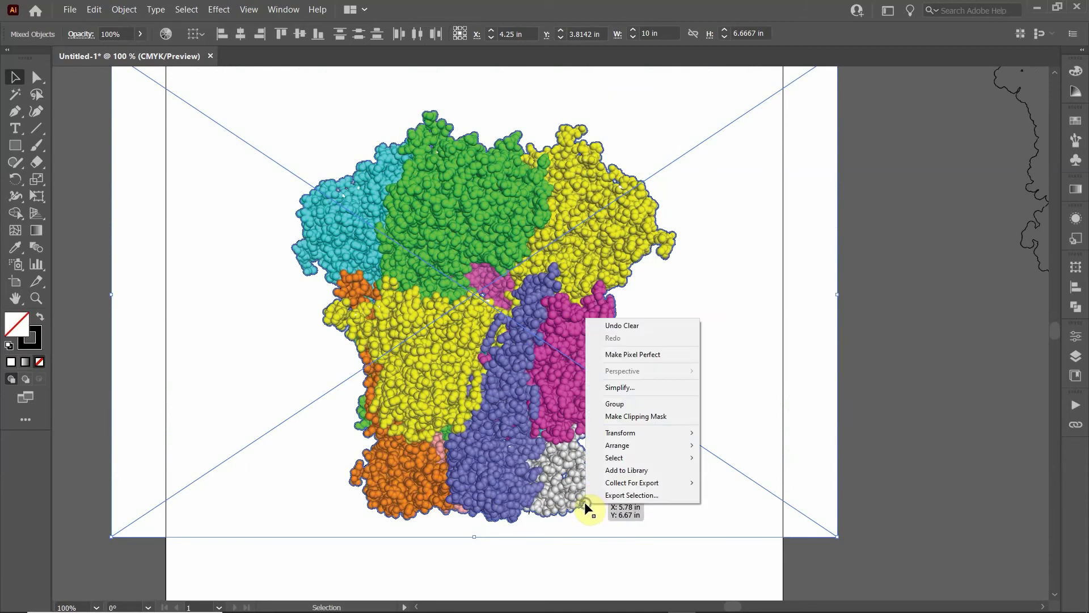
{"action": "left_click", "coordinate": [650, 416]}
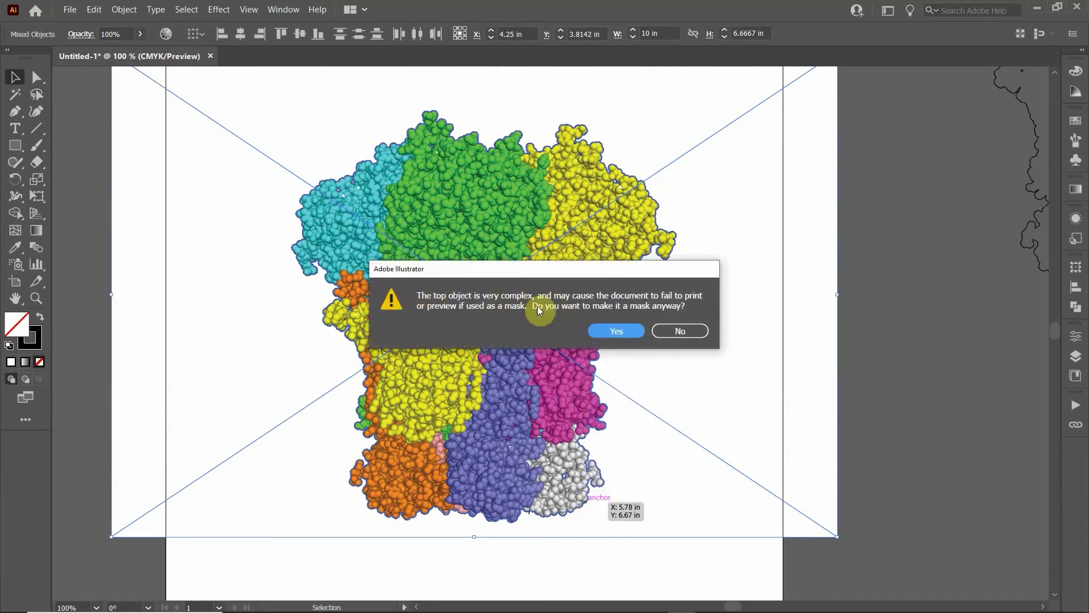
{"action": "left_click", "coordinate": [621, 332]}
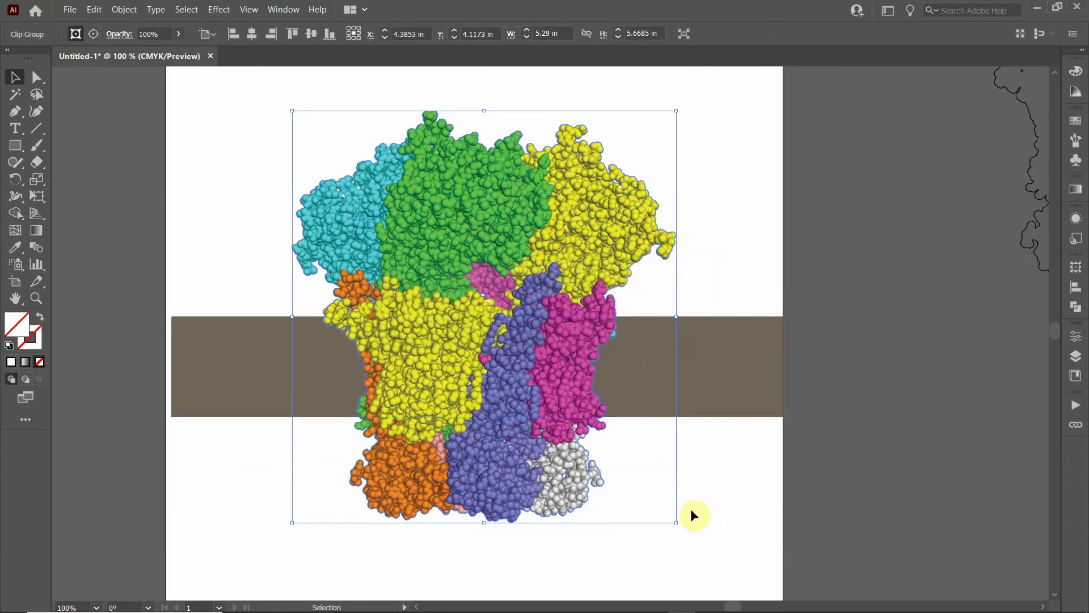
{"action": "left_click", "coordinate": [736, 544]}
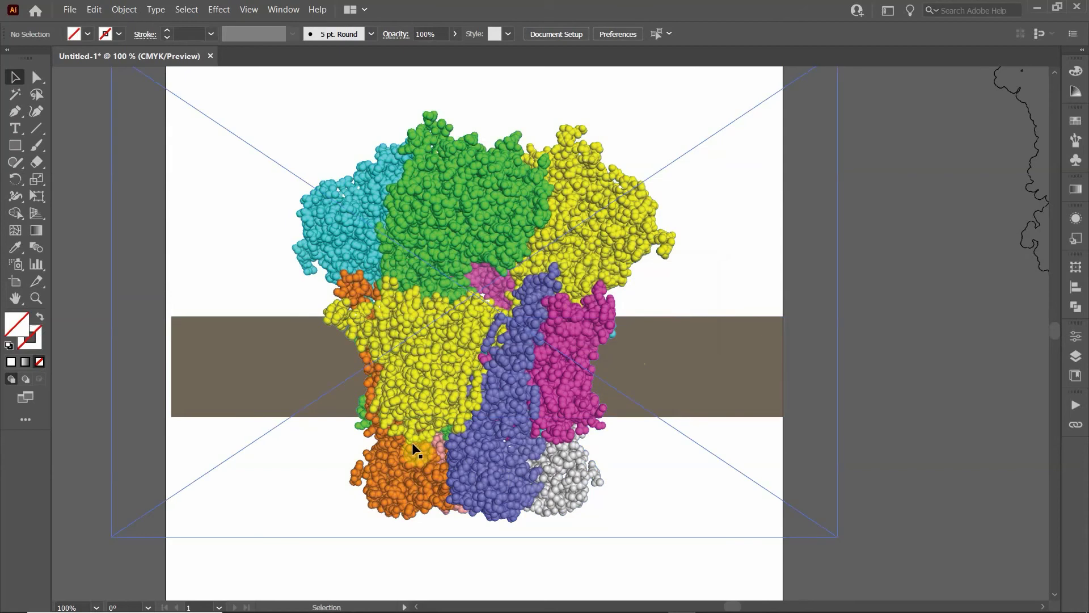
Examine the clipped protein's edges against the brown band for any remaining white fringe
{"action": "scroll", "coordinate": [469, 397], "scroll_direction": "up", "scroll_amount": 3, "text": "alt"}
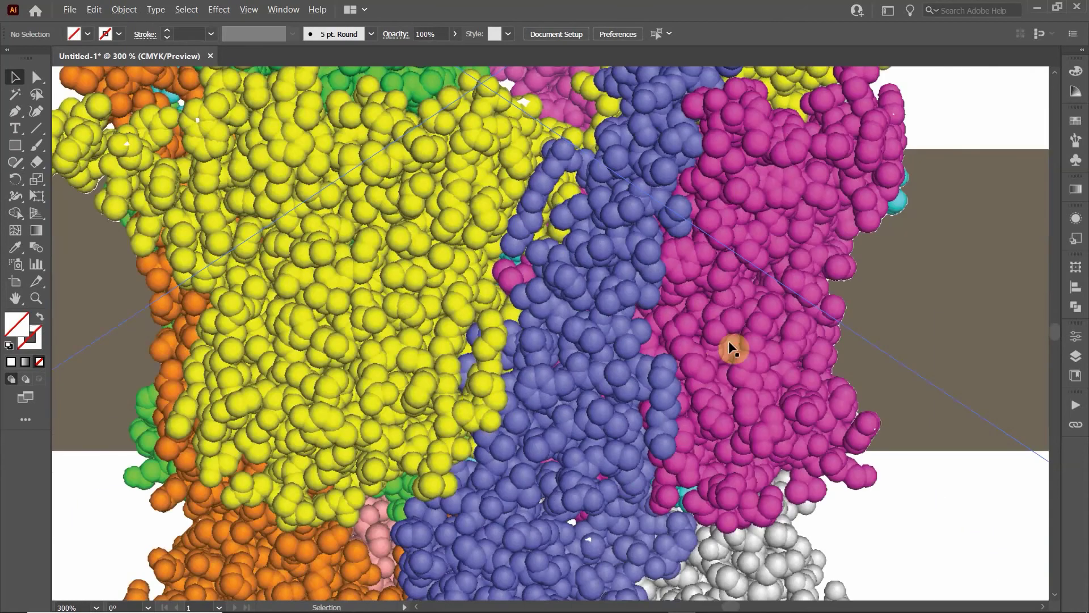
{"action": "scroll", "coordinate": [728, 340], "scroll_direction": "up", "scroll_amount": 3, "text": "alt"}
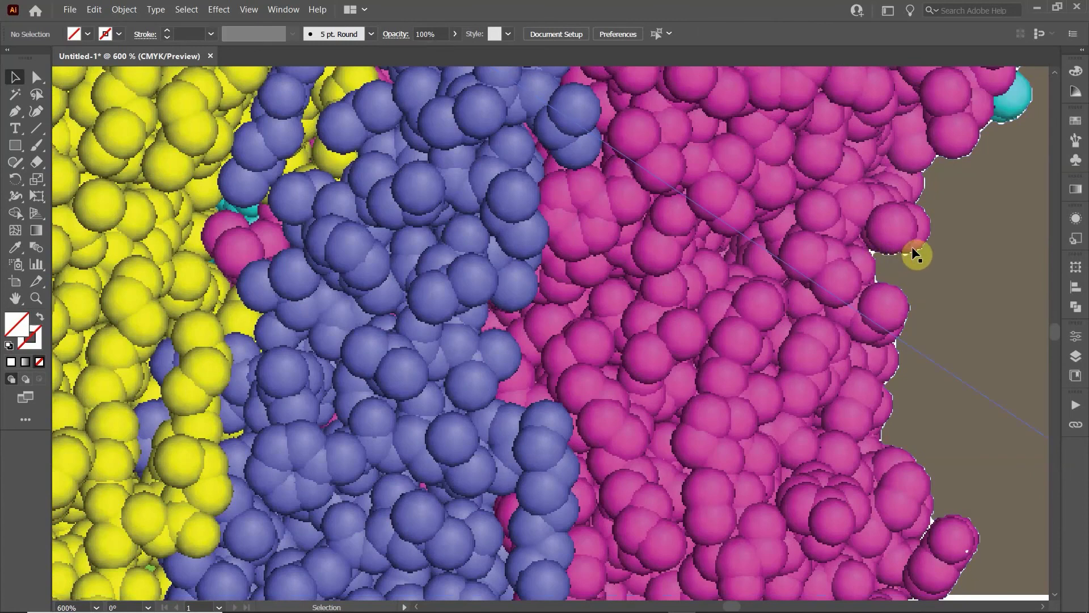
{"action": "scroll", "coordinate": [907, 252], "scroll_direction": "down", "scroll_amount": 4, "text": "alt"}
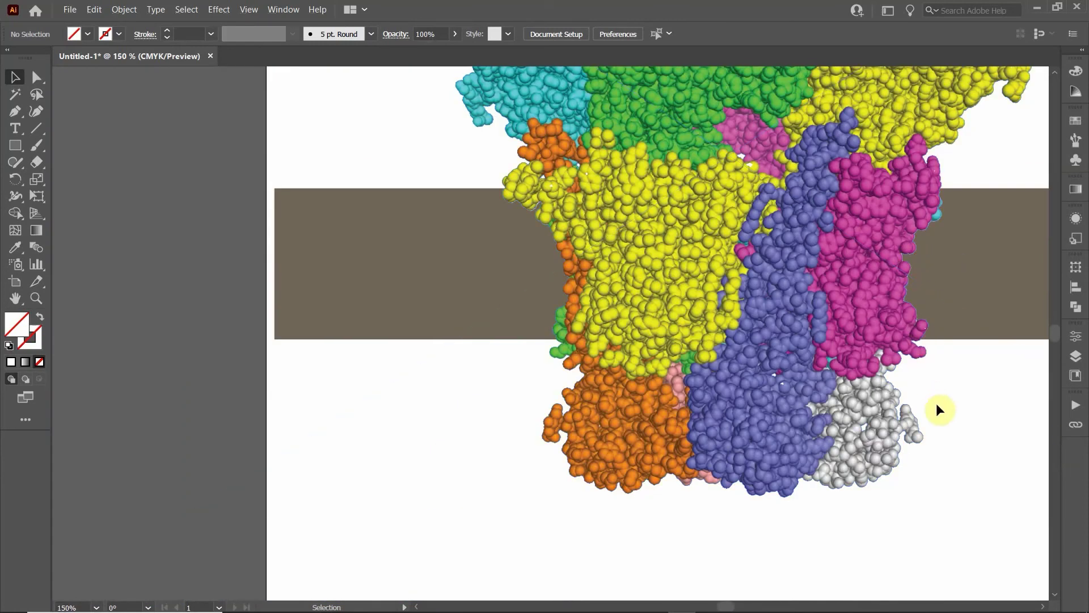
{"action": "left_click_drag", "start_coordinate": [887, 357], "coordinate": [713, 433]}
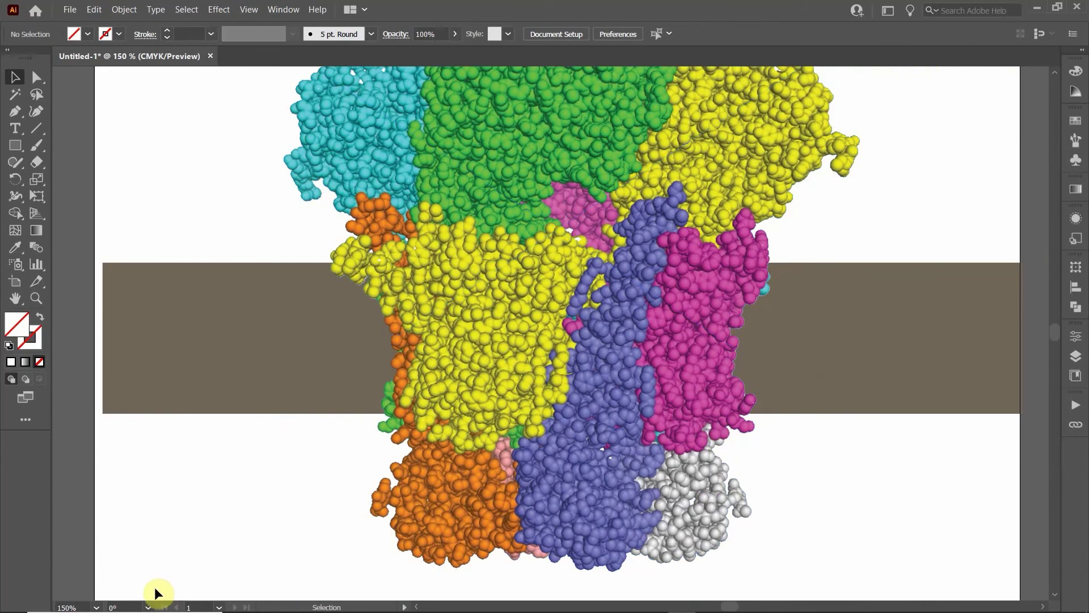
{"action": "key", "text": "ctrl+shift+i"}
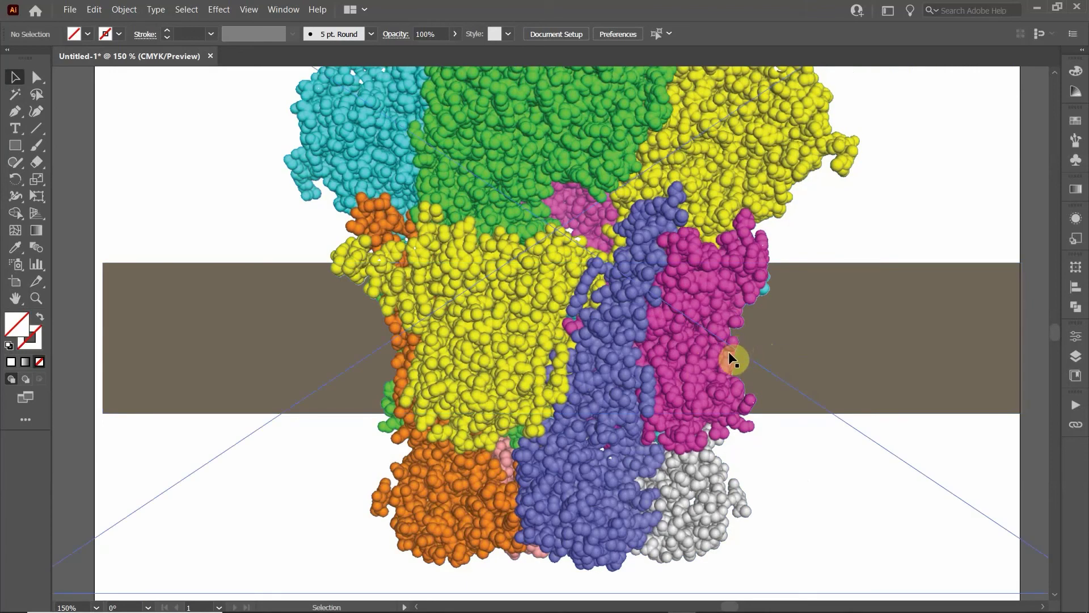
{"action": "key", "text": "ctrl+shift+i"}
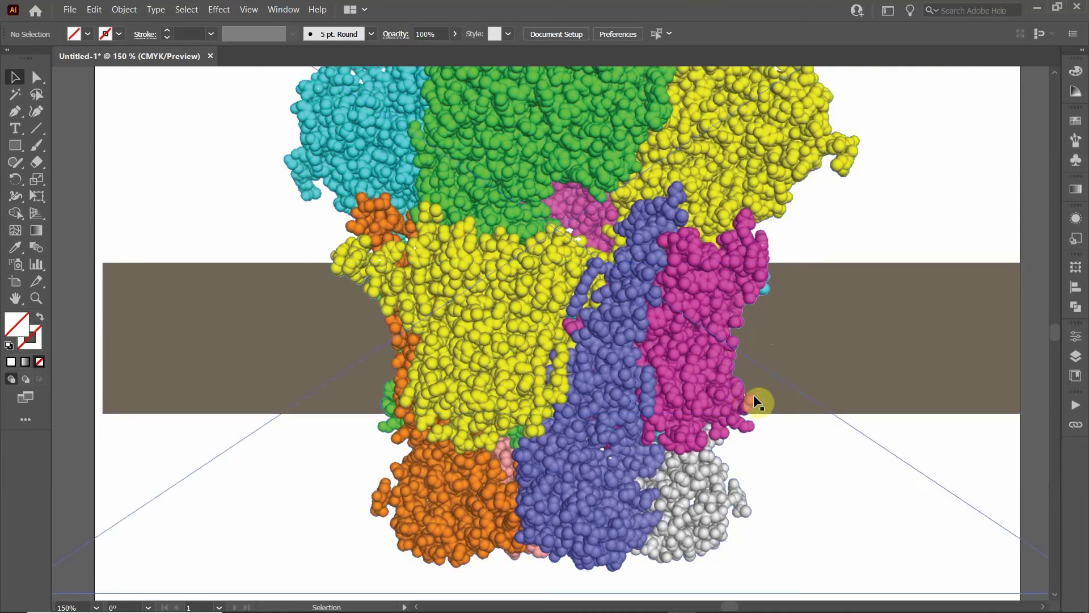
{"action": "key", "text": "ctrl+shift+i"}
{"action": "key", "text": "ctrl+shift+i"}
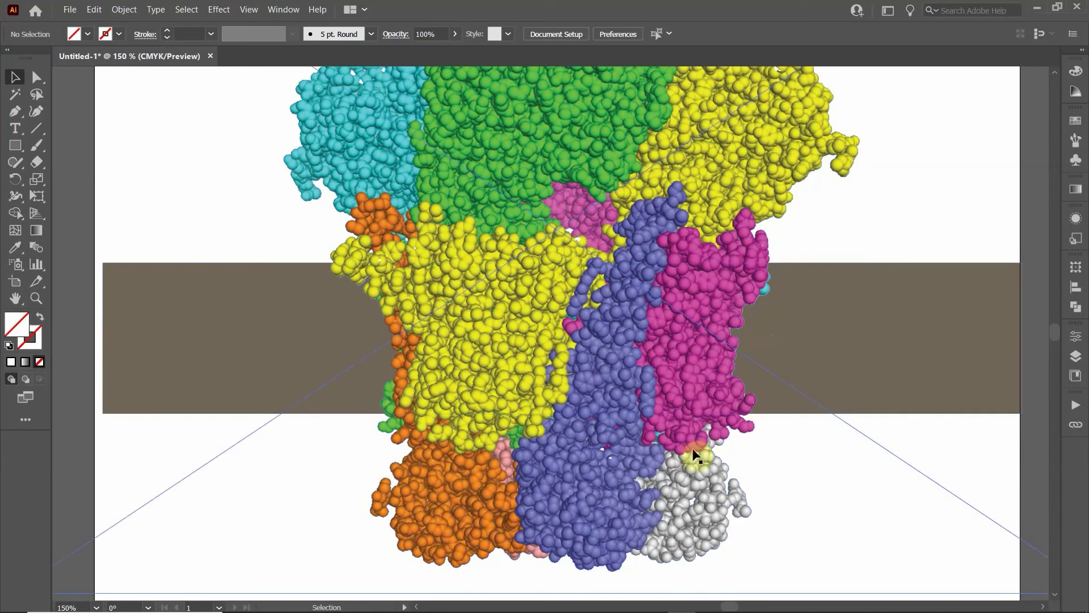
{"action": "key", "text": "ctrl+shift+i"}
{"action": "scroll", "coordinate": [604, 451], "scroll_direction": "down", "scroll_amount": 1, "text": "alt"}
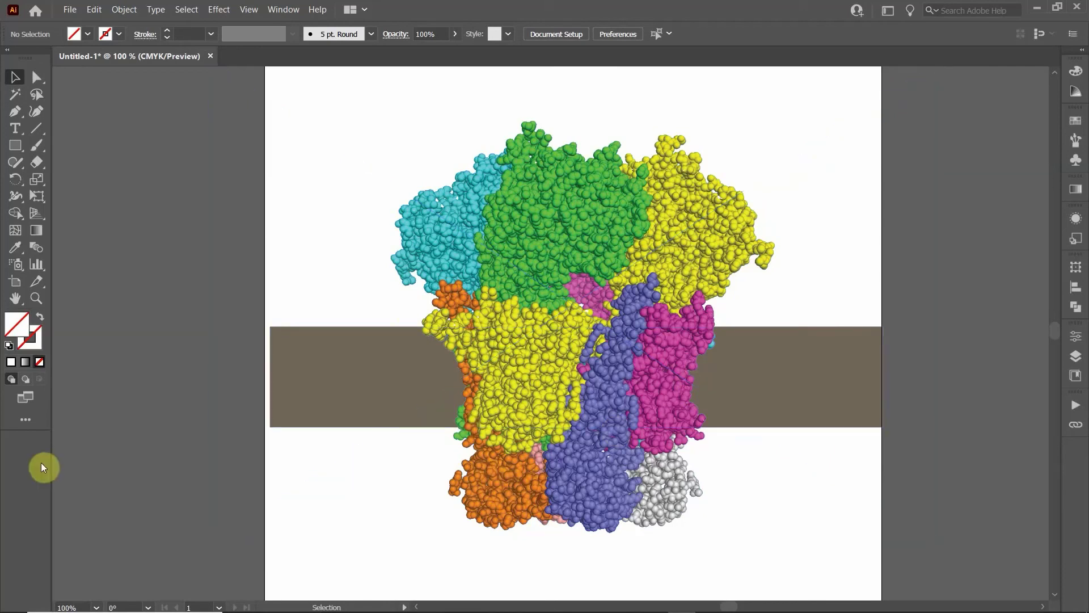
Delete the spare protein outline lying outside the artboard
{"action": "scroll", "coordinate": [139, 402], "scroll_direction": "down", "scroll_amount": 1, "text": "alt"}
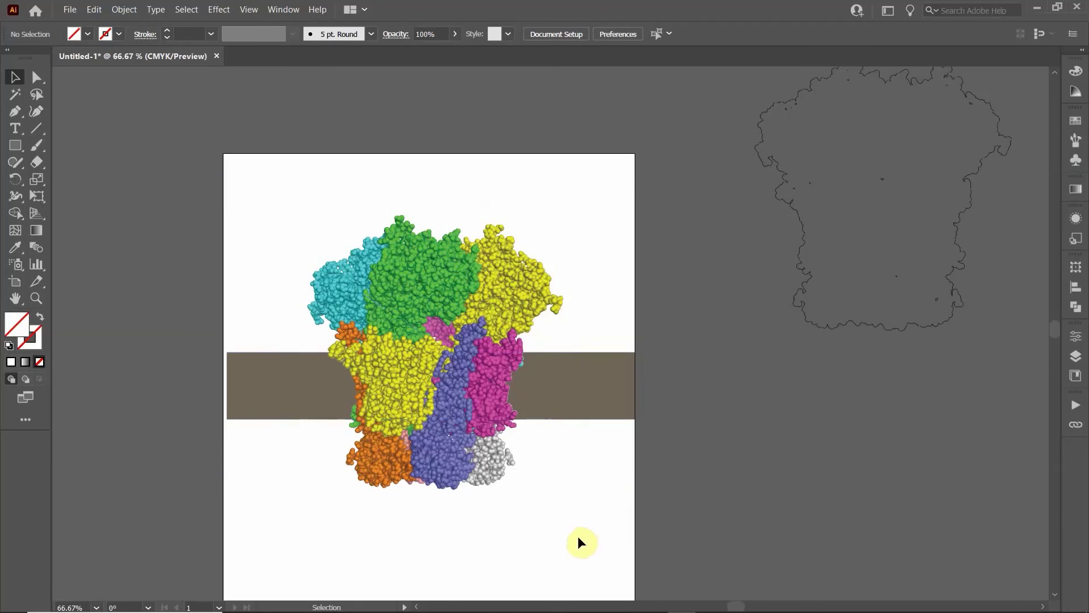
{"action": "left_click", "coordinate": [880, 326]}
{"action": "key", "text": "Delete"}
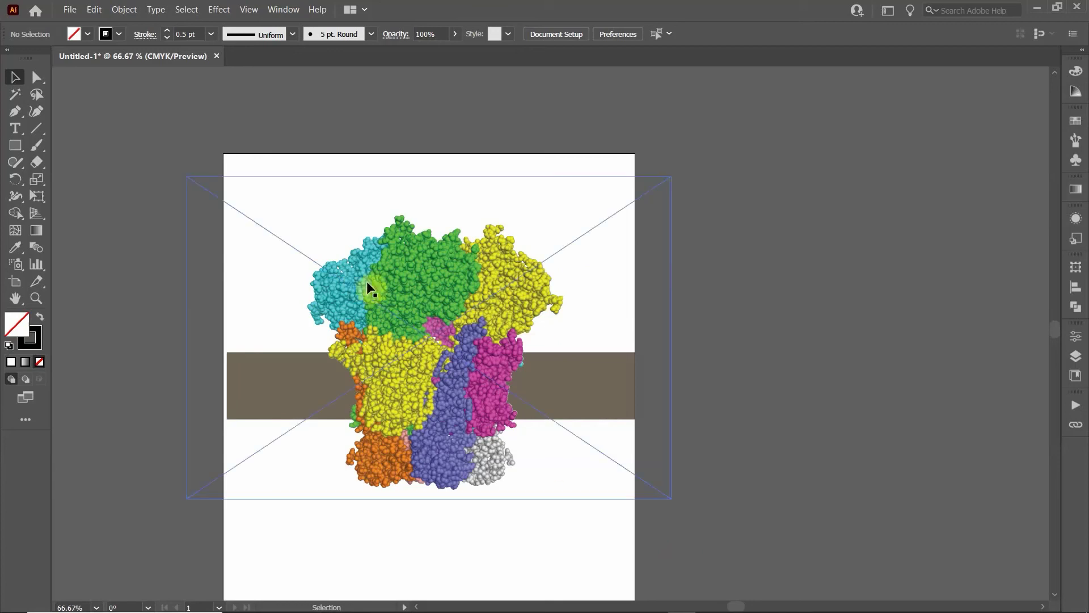
Isolate the protein's clip group, select the image inside it, and check its linked source file atomic_test.png in the Documents folder
{"action": "left_click", "coordinate": [451, 284]}
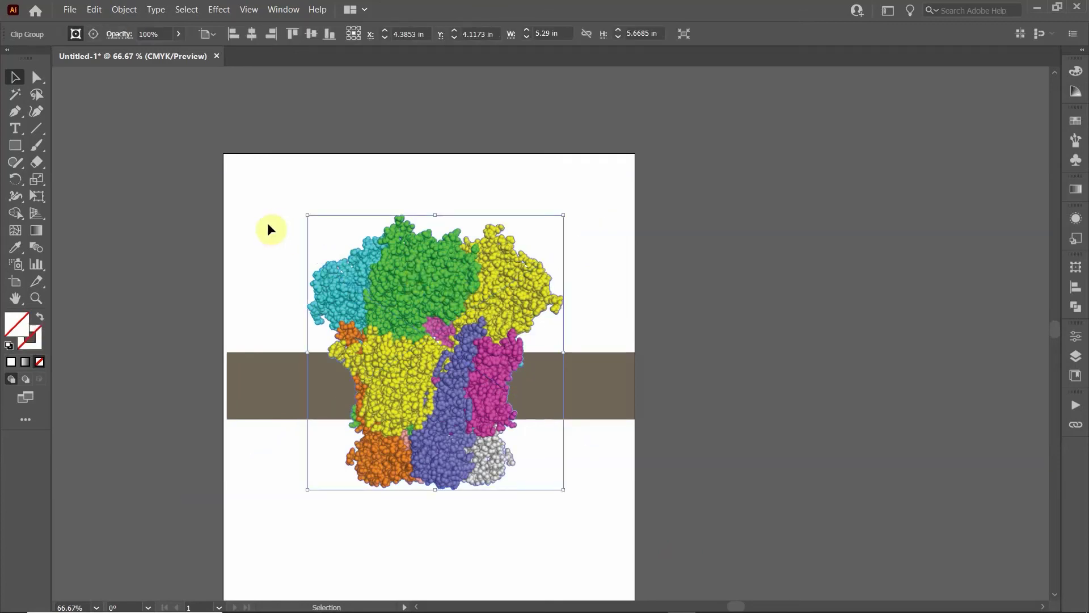
{"action": "double_click", "coordinate": [404, 291]}
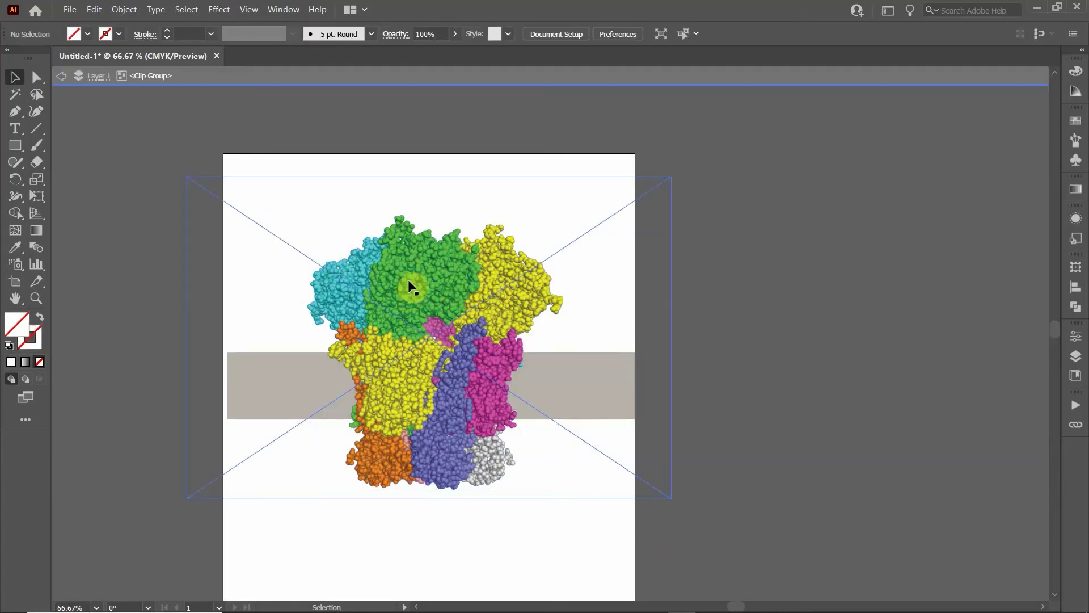
{"action": "left_click", "coordinate": [409, 285]}
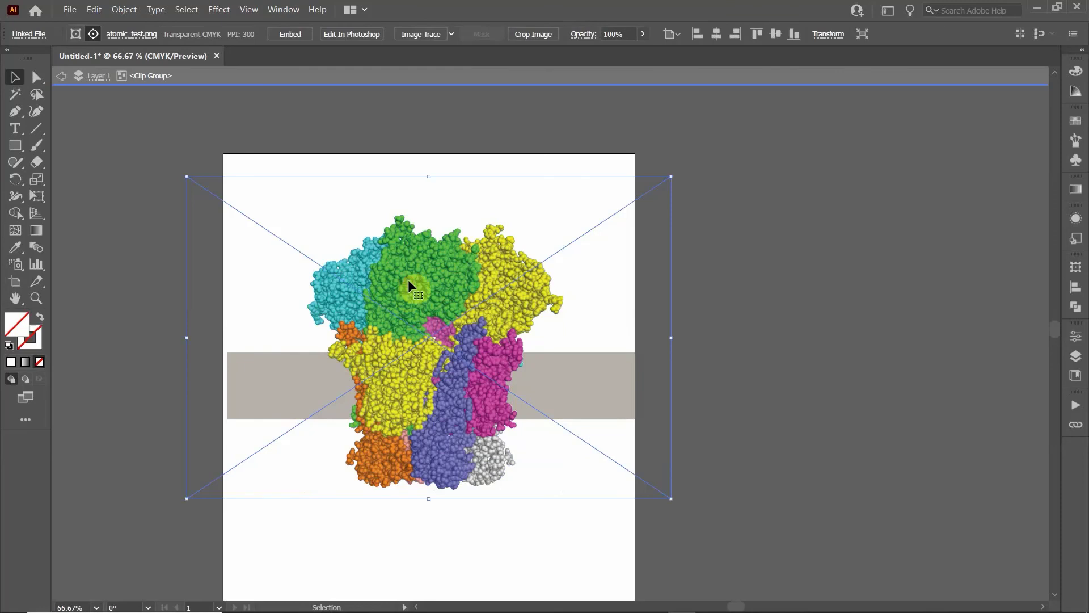
{"action": "left_click", "coordinate": [33, 34]}
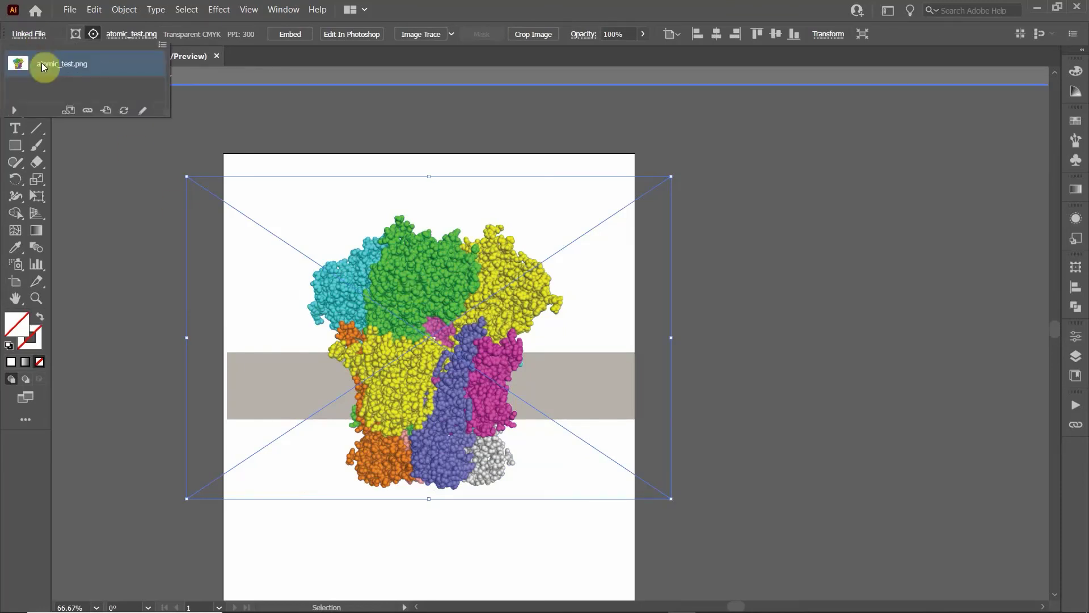
{"action": "left_click", "coordinate": [51, 23]}
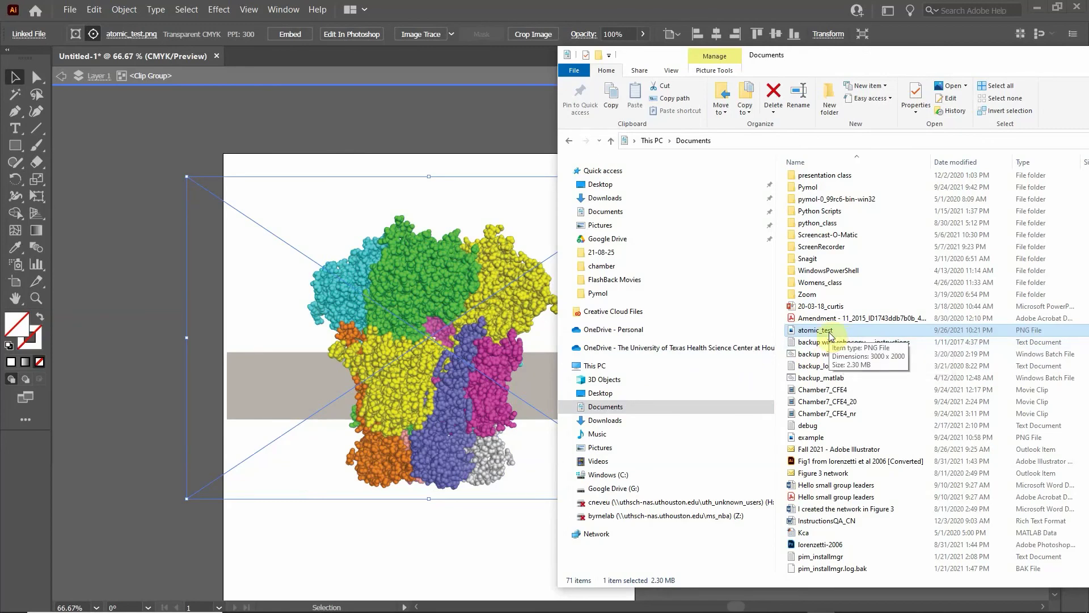
{"action": "left_click", "coordinate": [407, 122]}
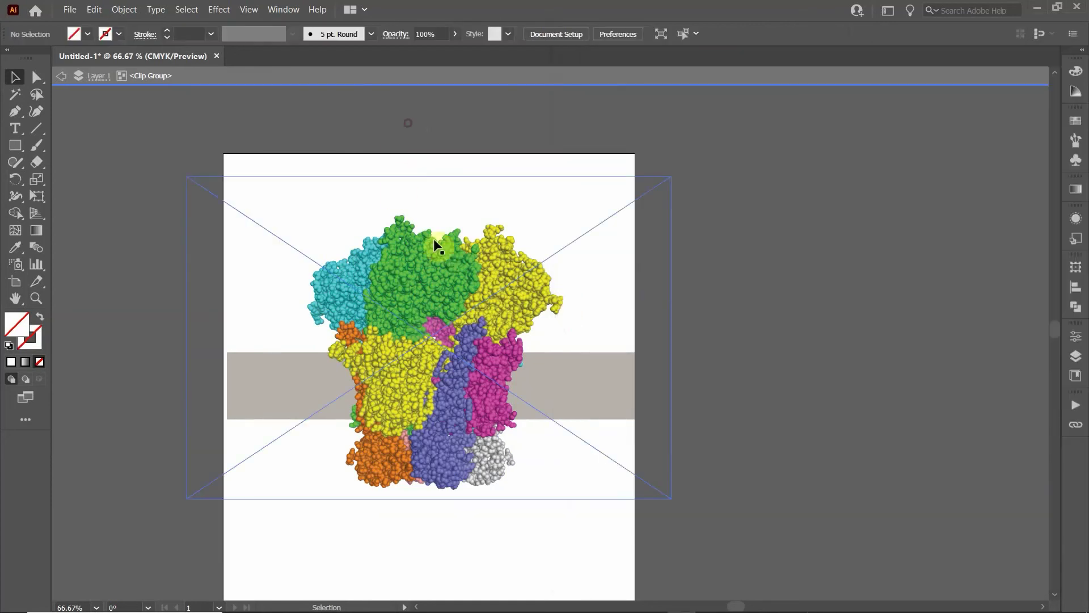
Embed the linked atomic_test.png image in the document and clear the selection
{"action": "left_click", "coordinate": [409, 291]}
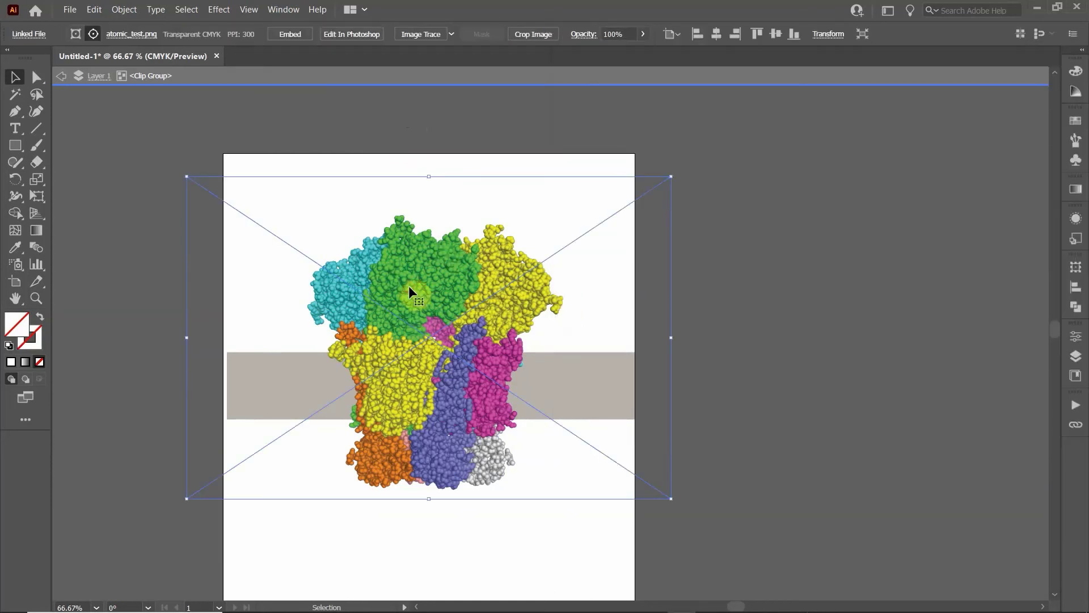
{"action": "left_click", "coordinate": [289, 34]}
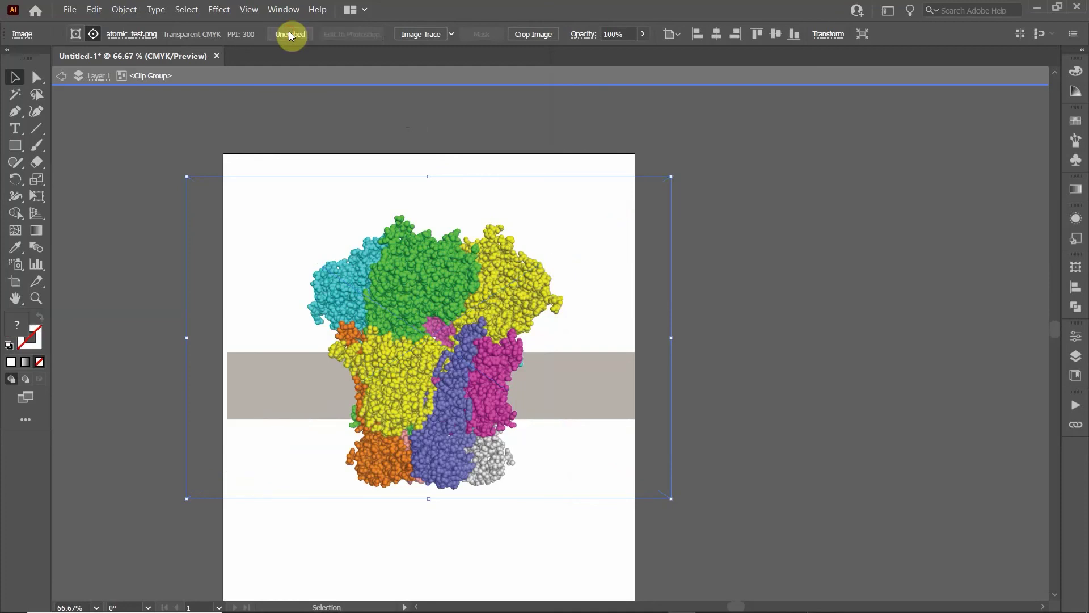
{"action": "left_click", "coordinate": [714, 320]}
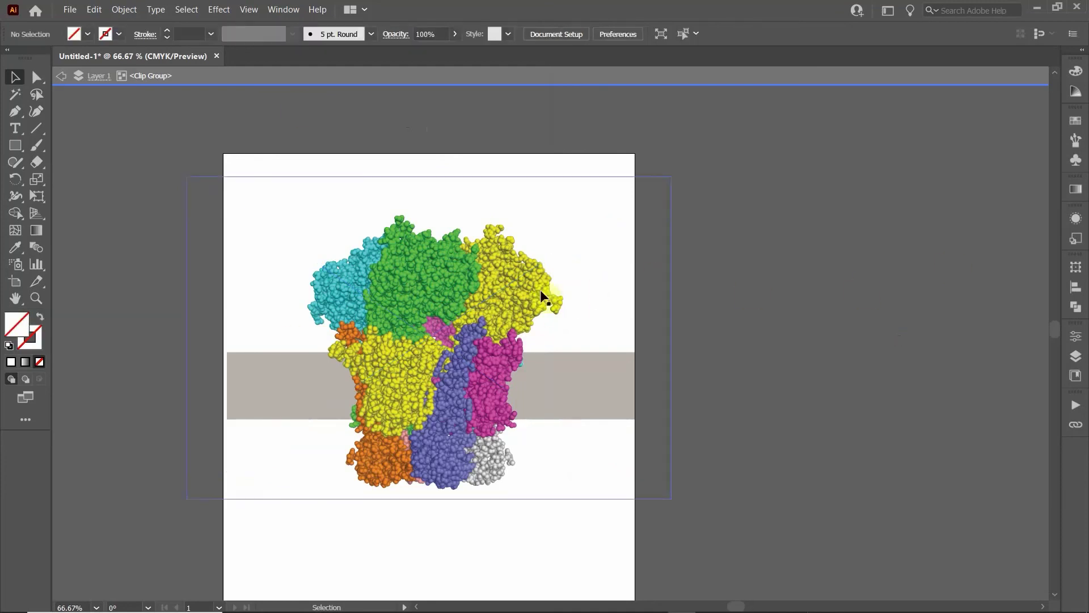
Switch to File Explorer and compare the atomic_test source file with the embedded protein image
{"action": "key", "text": "alt+Tab"}
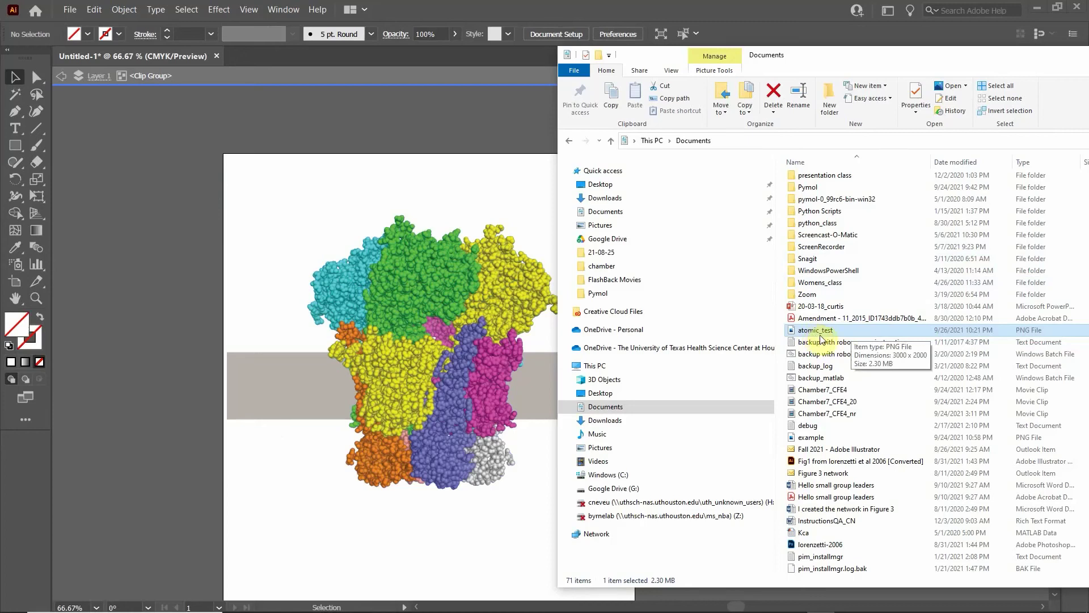
{"action": "left_click_drag", "start_coordinate": [821, 339], "coordinate": [403, 262]}
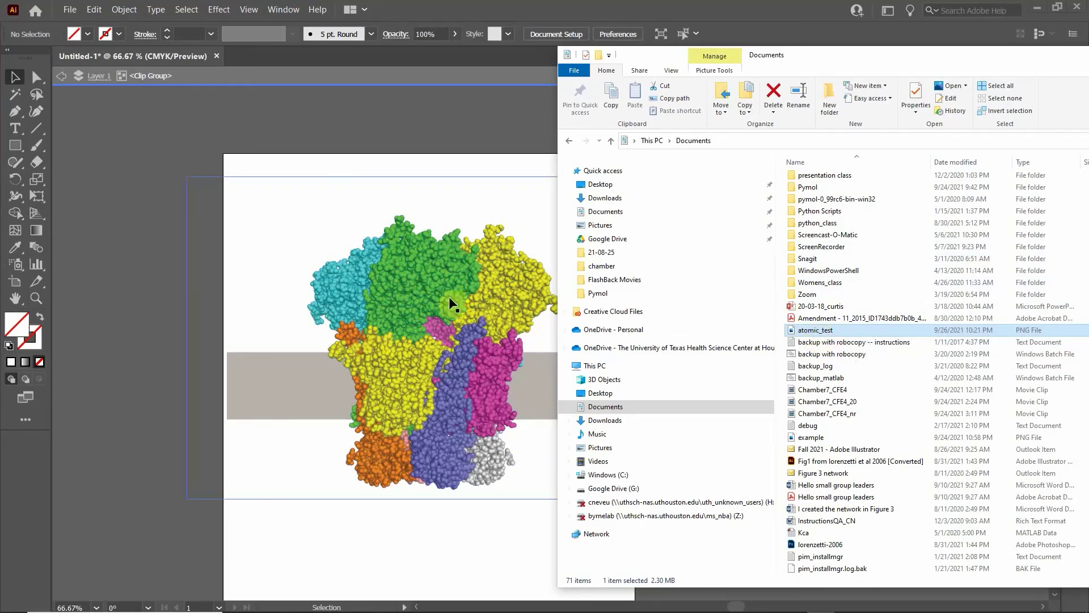
Return from File Explorer to the Illustrator document and review the embedded protein image over the grey band
{"action": "left_click", "coordinate": [327, 523]}
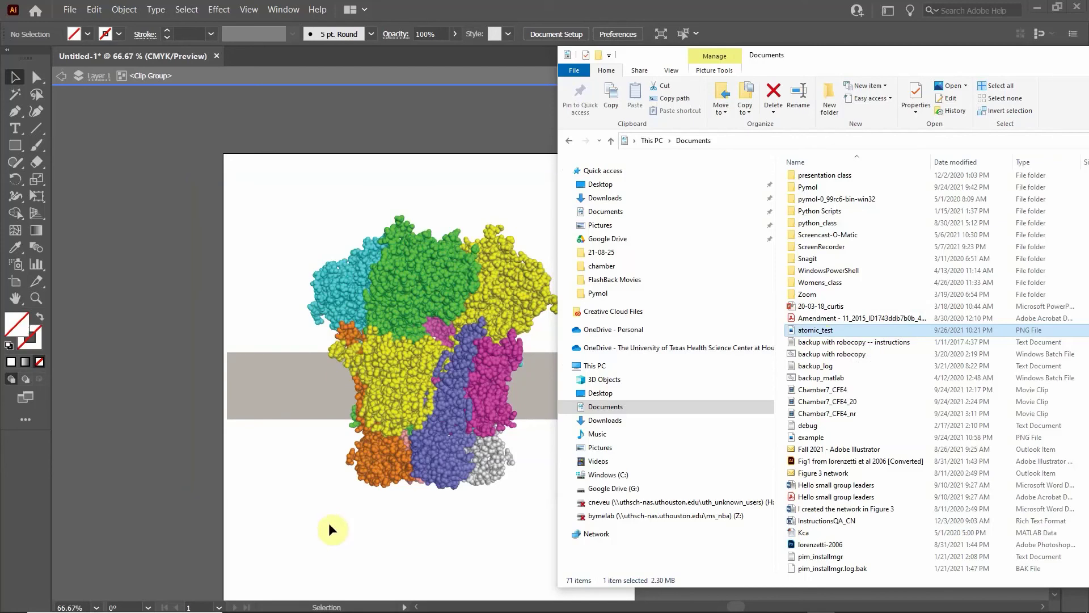
{"action": "left_click", "coordinate": [386, 535]}
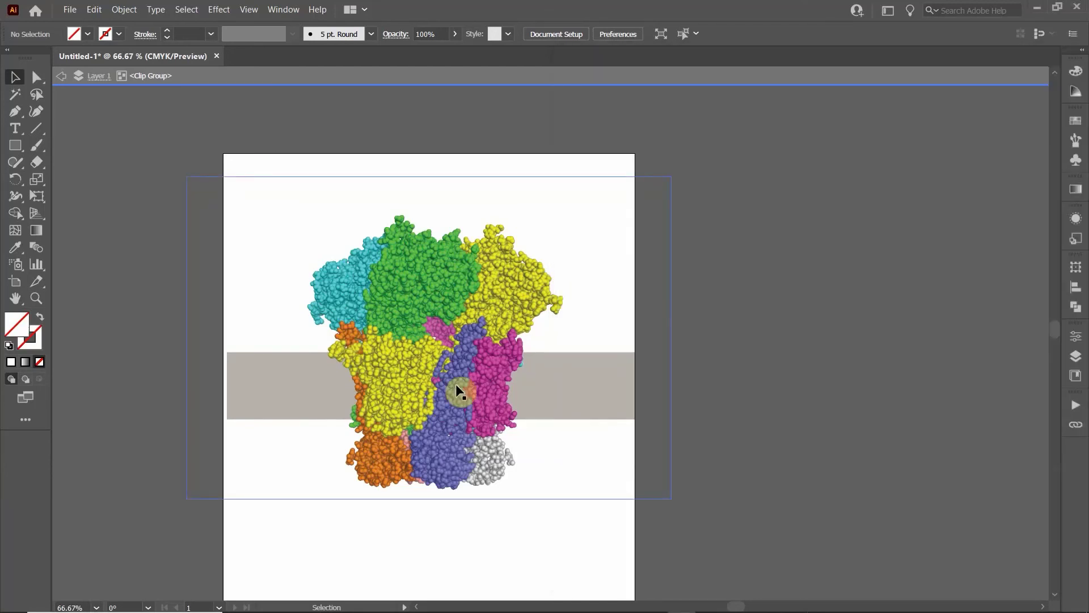
{"action": "left_click", "coordinate": [510, 374]}
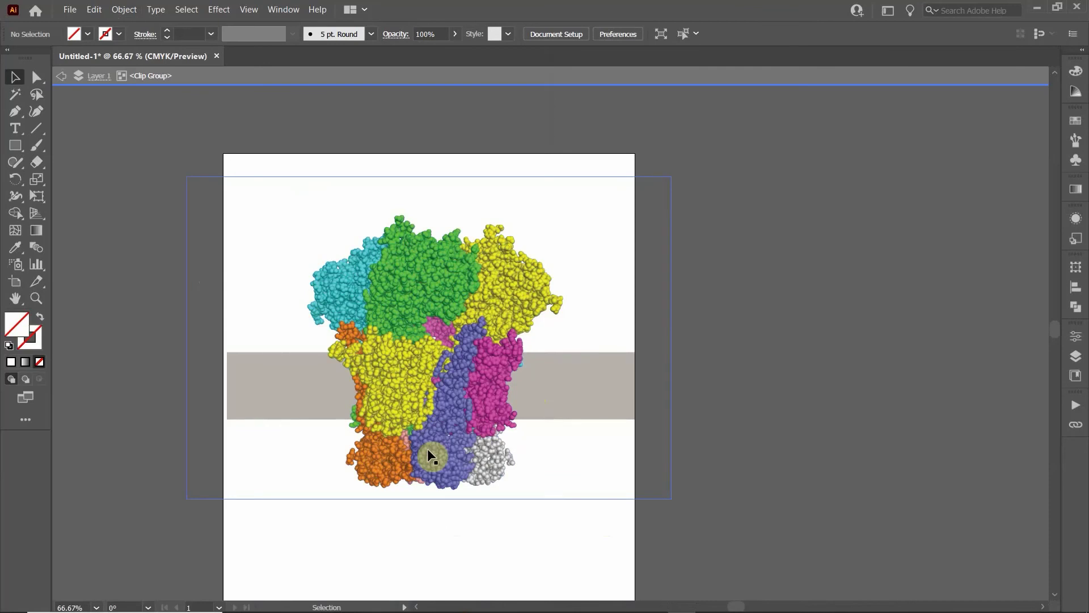
Switch to PyMOL and display the 6v22 structure as a cartoon only
{"action": "mouse_move", "coordinate": [312, 610]}
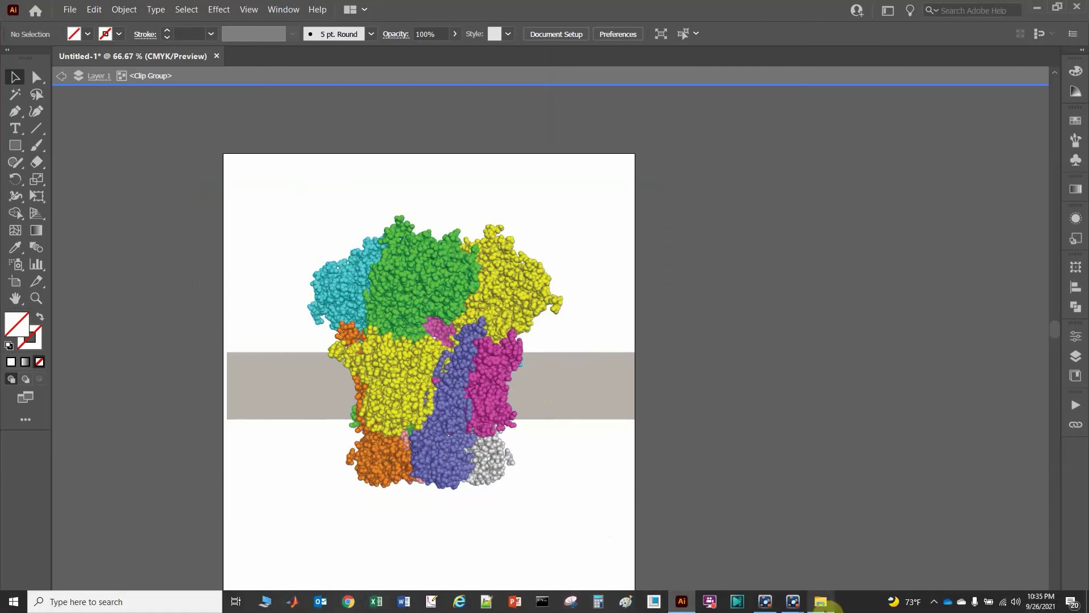
{"action": "mouse_move", "coordinate": [793, 602]}
{"action": "left_click", "coordinate": [716, 569]}
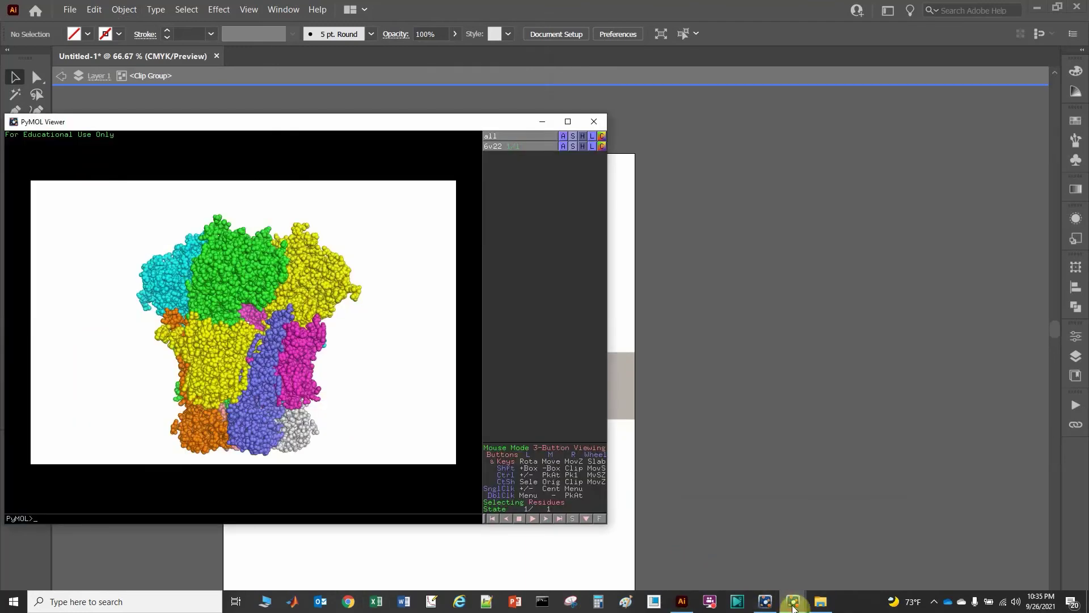
{"action": "left_click", "coordinate": [832, 550]}
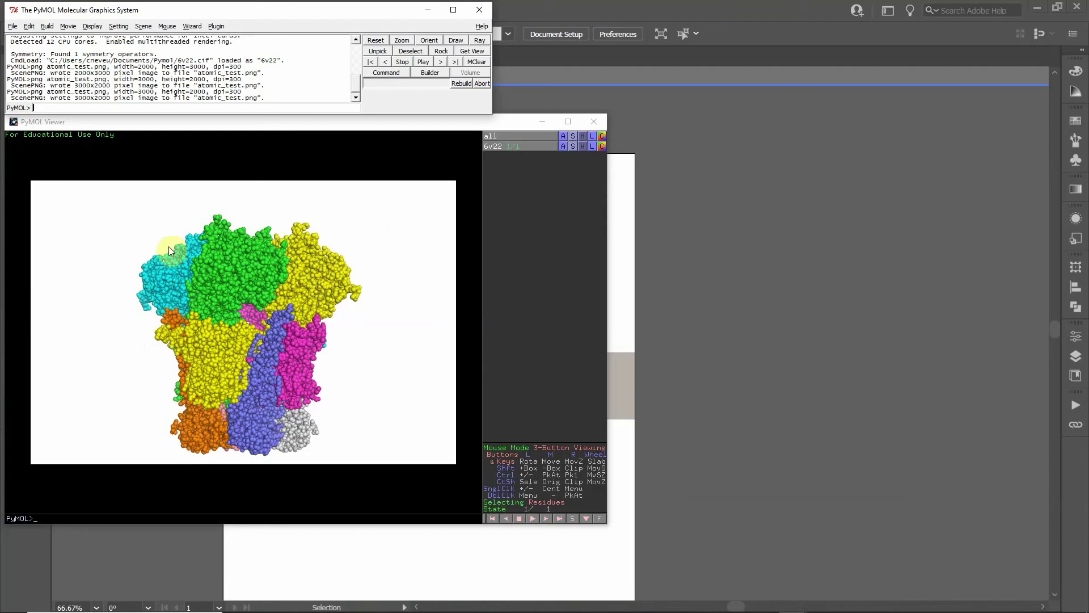
{"action": "left_click", "coordinate": [573, 147]}
{"action": "mouse_move", "coordinate": [567, 161]}
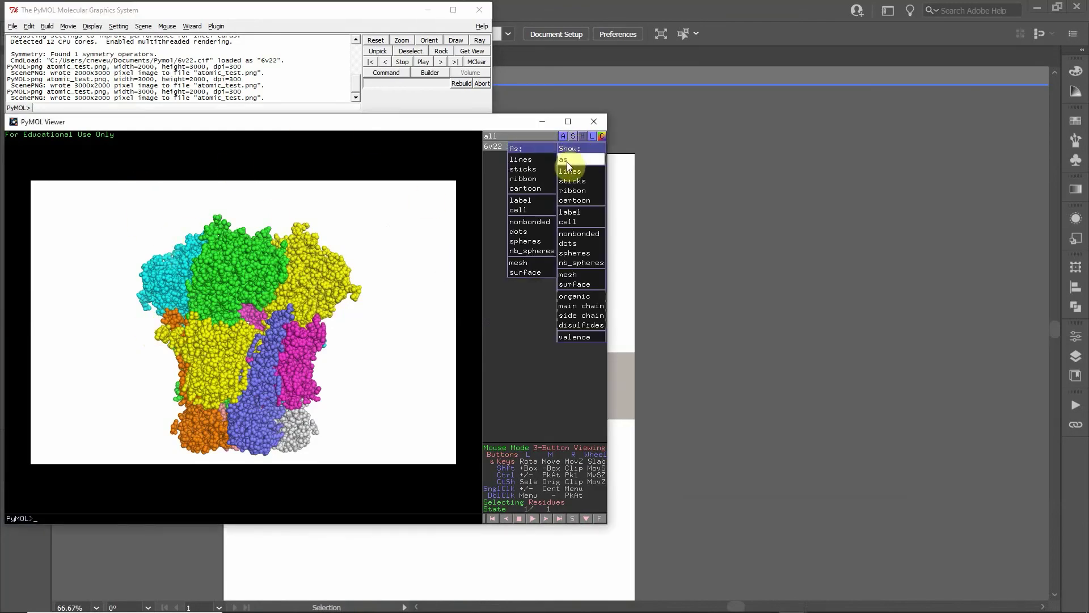
{"action": "left_click", "coordinate": [526, 188]}
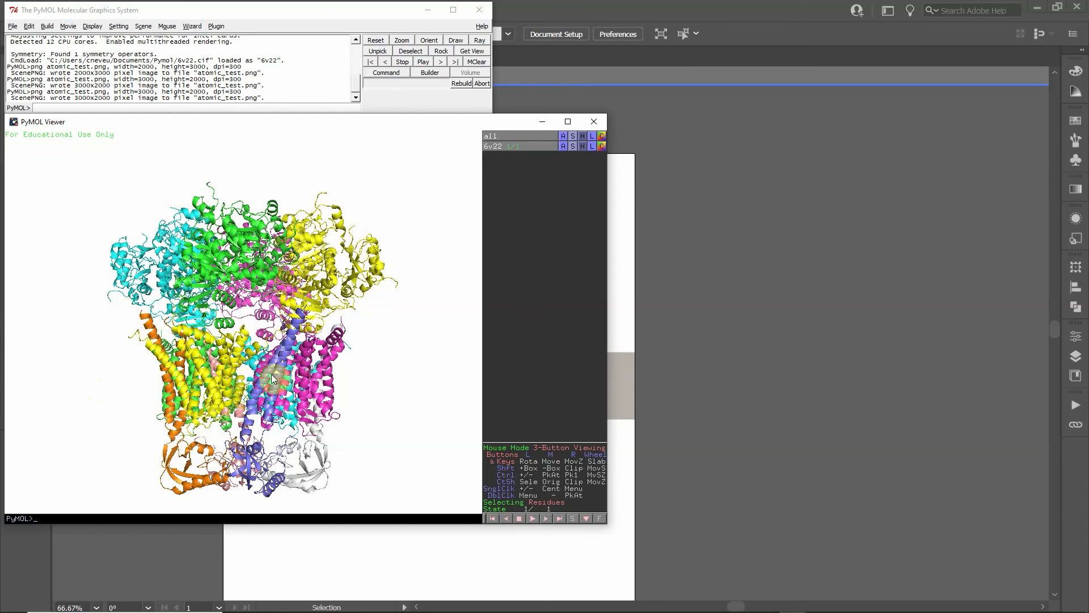
Switch back to Illustrator and inspect the clipped protein's atoms and edges up close against the grey band
{"action": "left_click", "coordinate": [668, 342]}
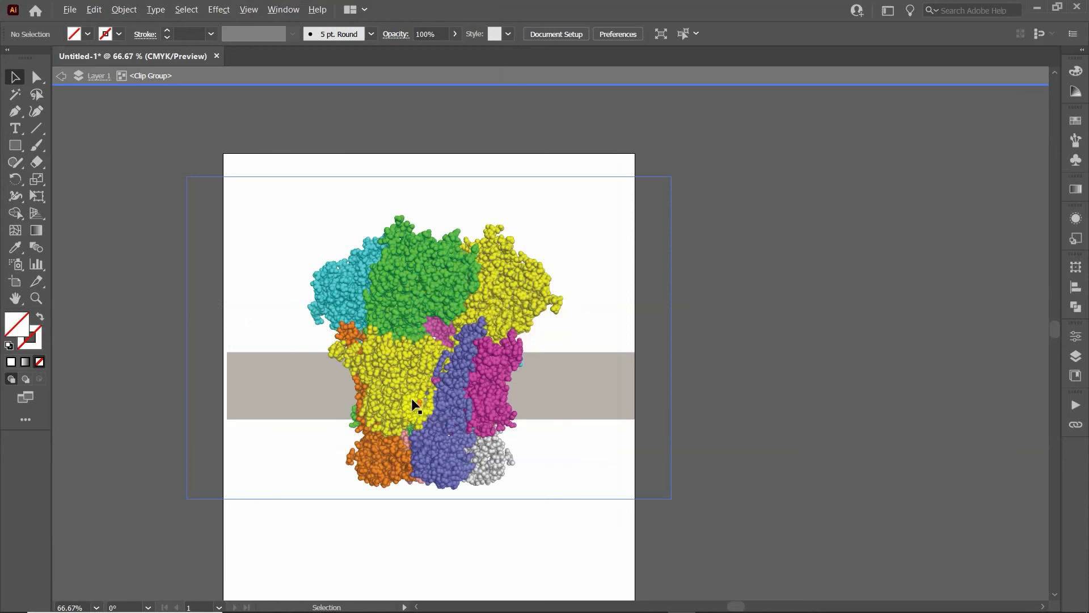
{"action": "scroll", "coordinate": [411, 397], "scroll_direction": "up", "scroll_amount": 4, "text": "alt"}
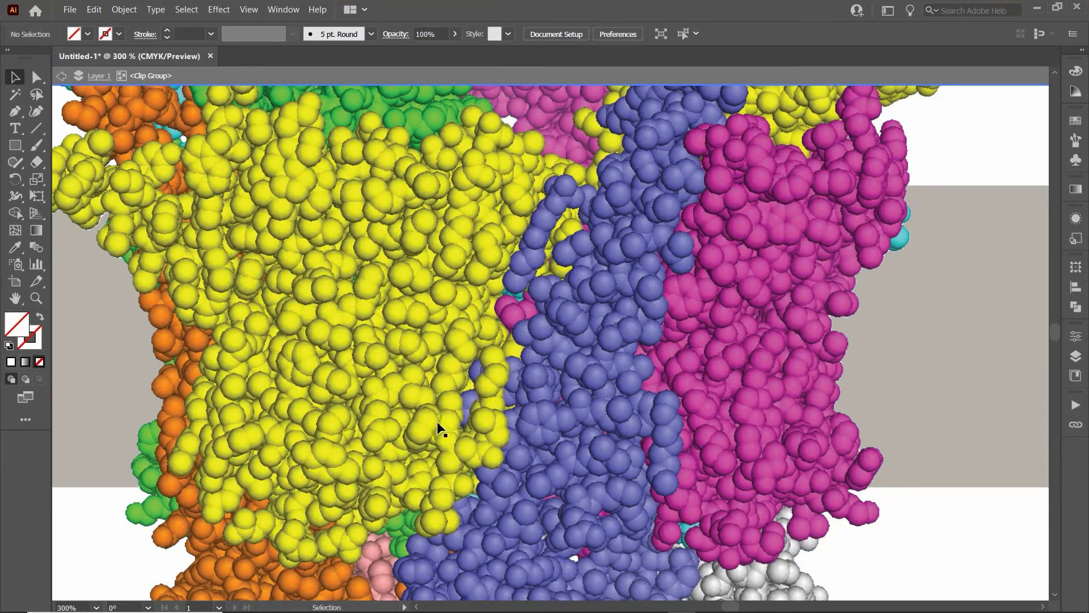
{"action": "scroll", "coordinate": [440, 425], "scroll_direction": "down", "scroll_amount": 2, "text": "alt"}
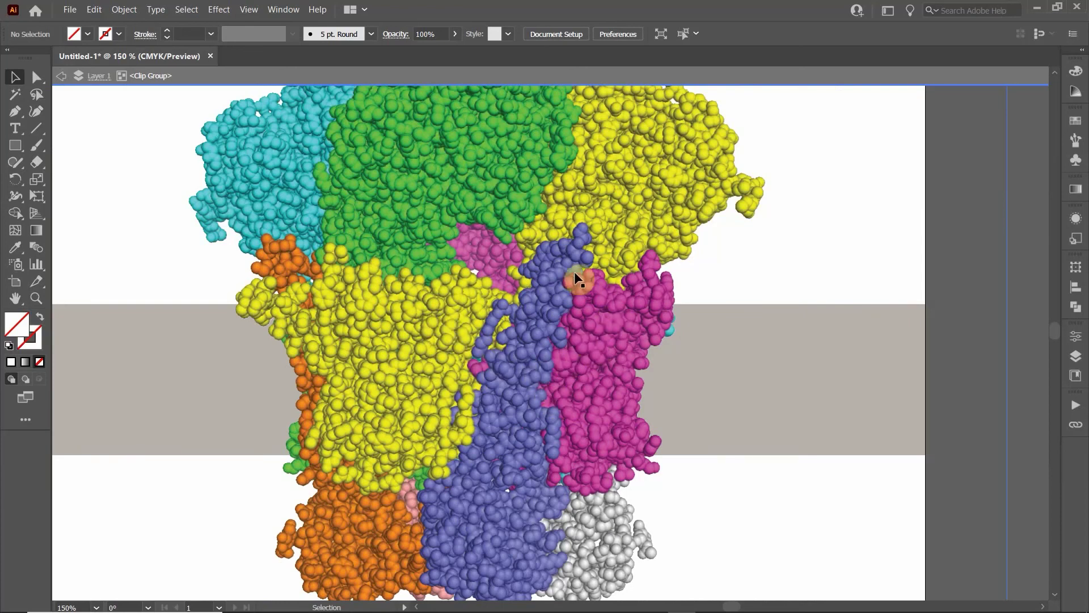
{"action": "scroll", "coordinate": [536, 437], "scroll_direction": "down", "scroll_amount": 2, "text": "alt"}
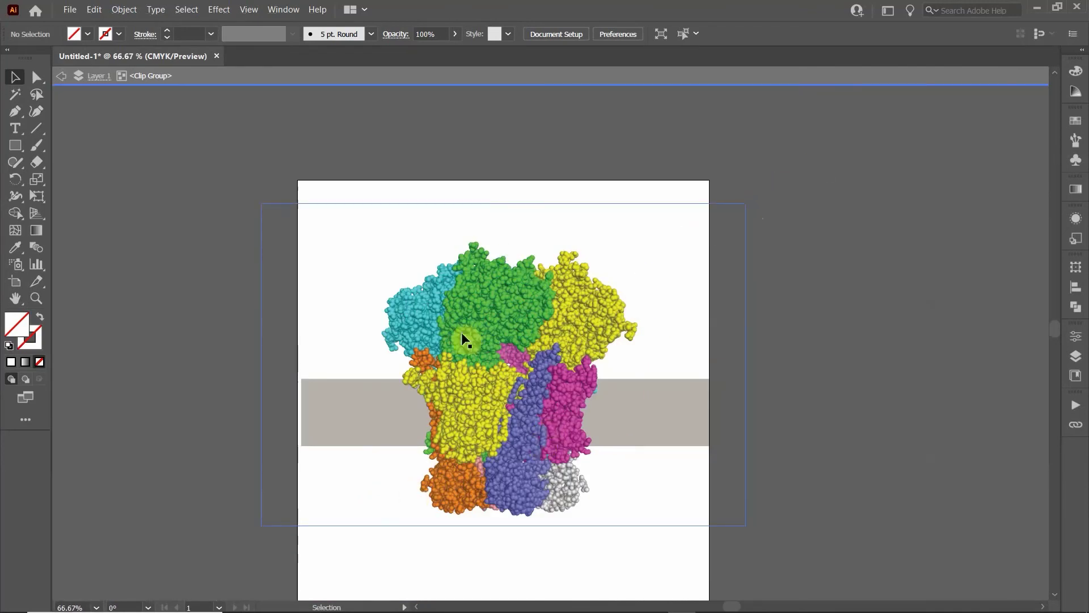
{"action": "scroll", "coordinate": [607, 418], "scroll_direction": "down", "scroll_amount": 3}
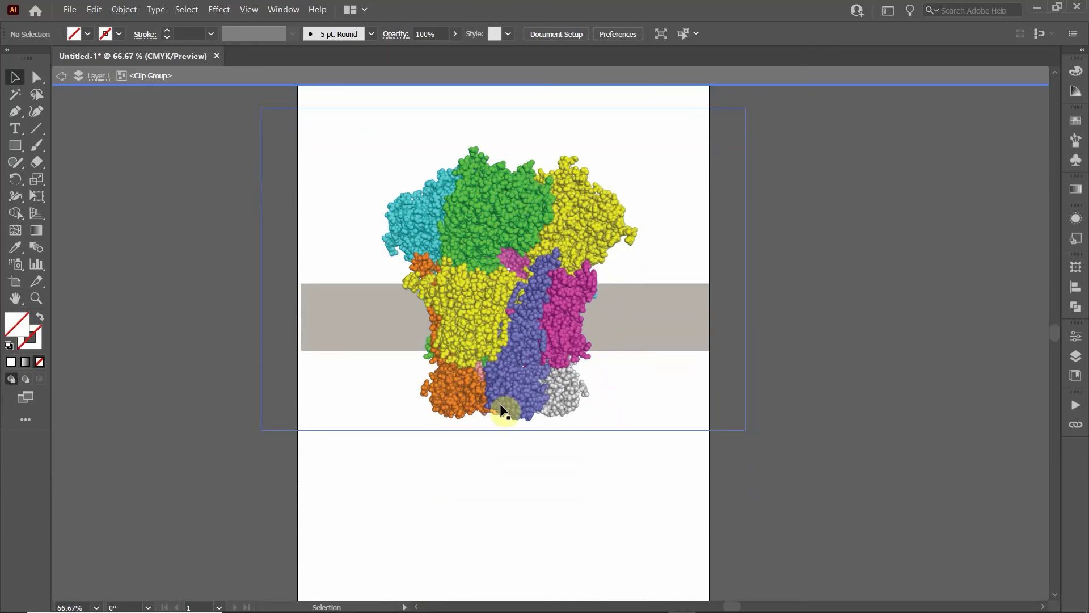
Compare the cartoon structure in PyMOL with the clipped atomic protein image in Illustrator
{"action": "mouse_move", "coordinate": [680, 607]}
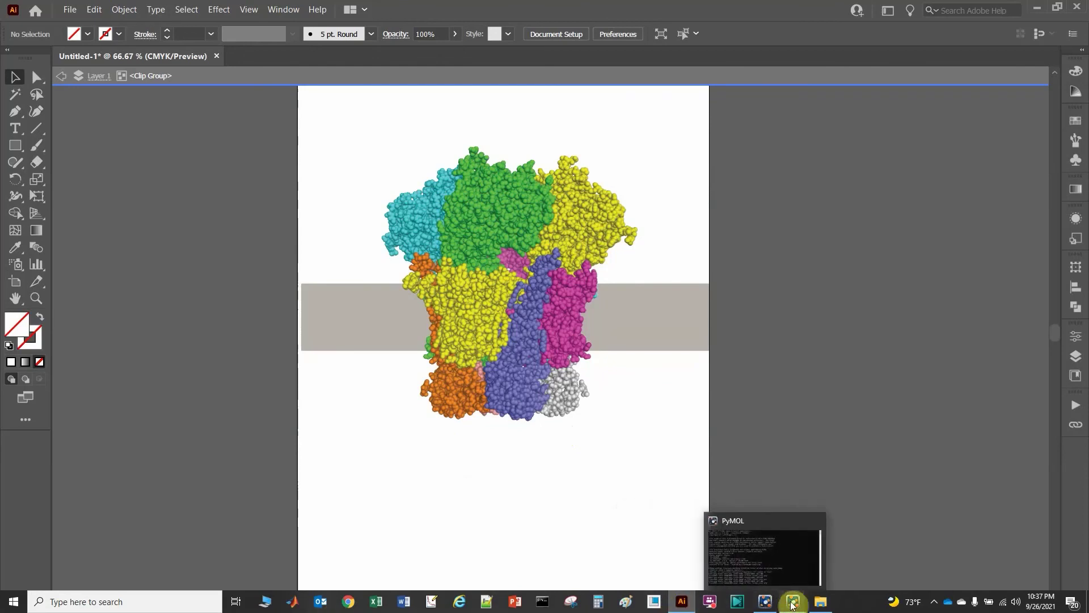
{"action": "mouse_move", "coordinate": [794, 603]}
{"action": "mouse_move", "coordinate": [707, 554]}
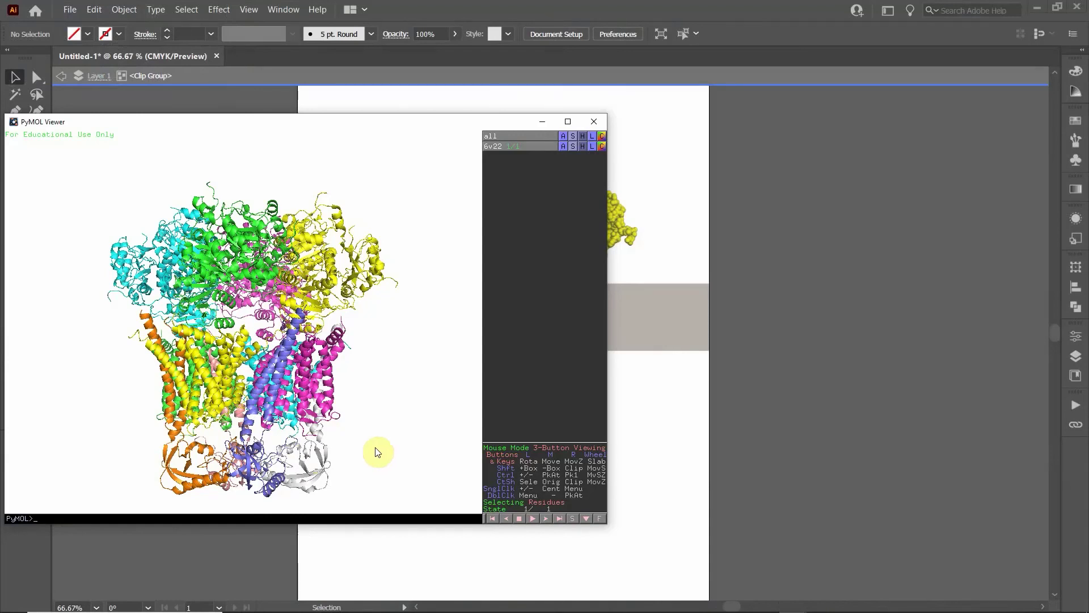
{"action": "left_click", "coordinate": [767, 363]}
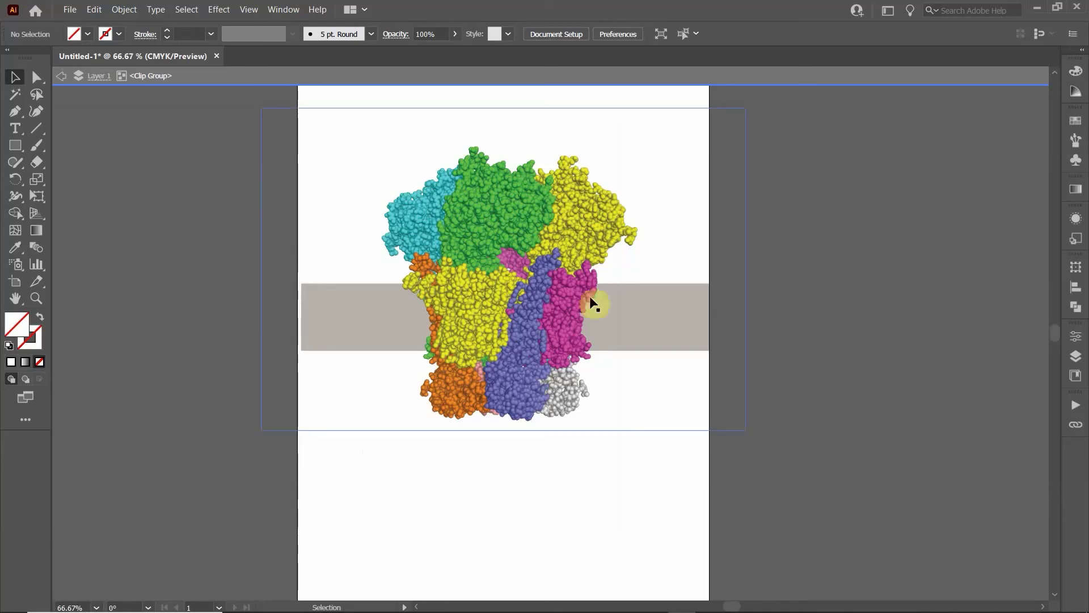
{"action": "left_click", "coordinate": [807, 505]}
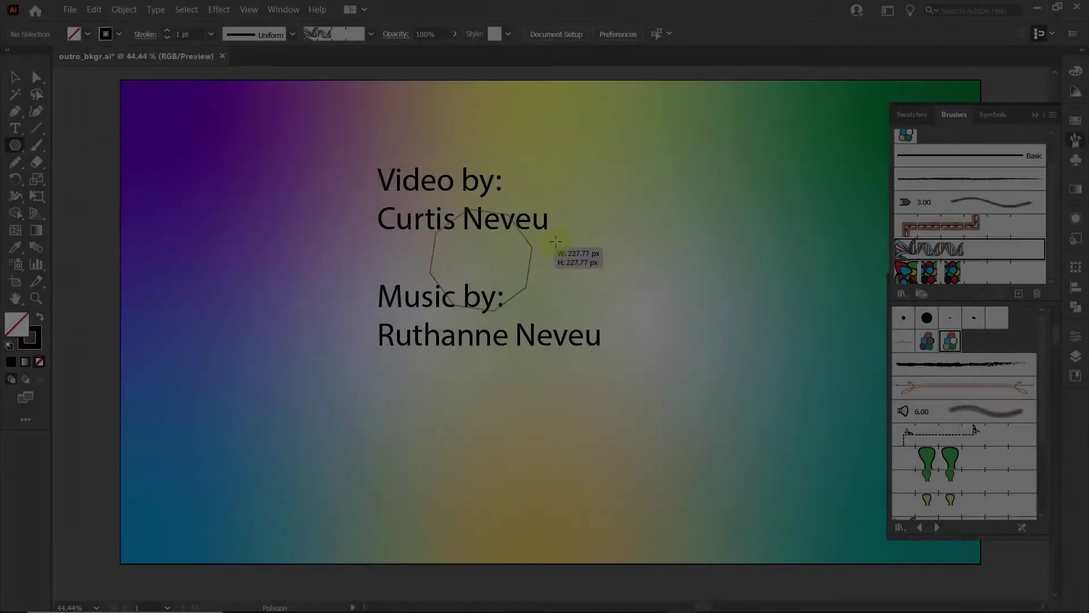
Draw a large polygon around the credits text in the outro_bkgr.ai document
{"action": "mouse_move", "coordinate": [555, 241]}
{"action": "left_mouse_down"}
{"action": "mouse_move", "coordinate": [632, 187]}
{"action": "mouse_move", "coordinate": [666, 198]}
{"action": "left_mouse_up"}
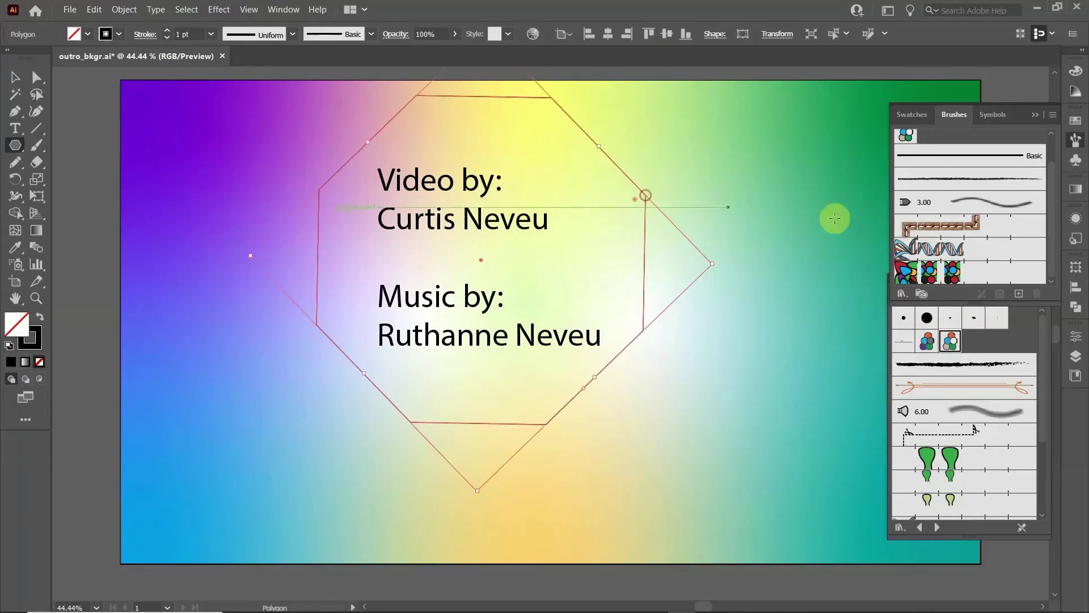